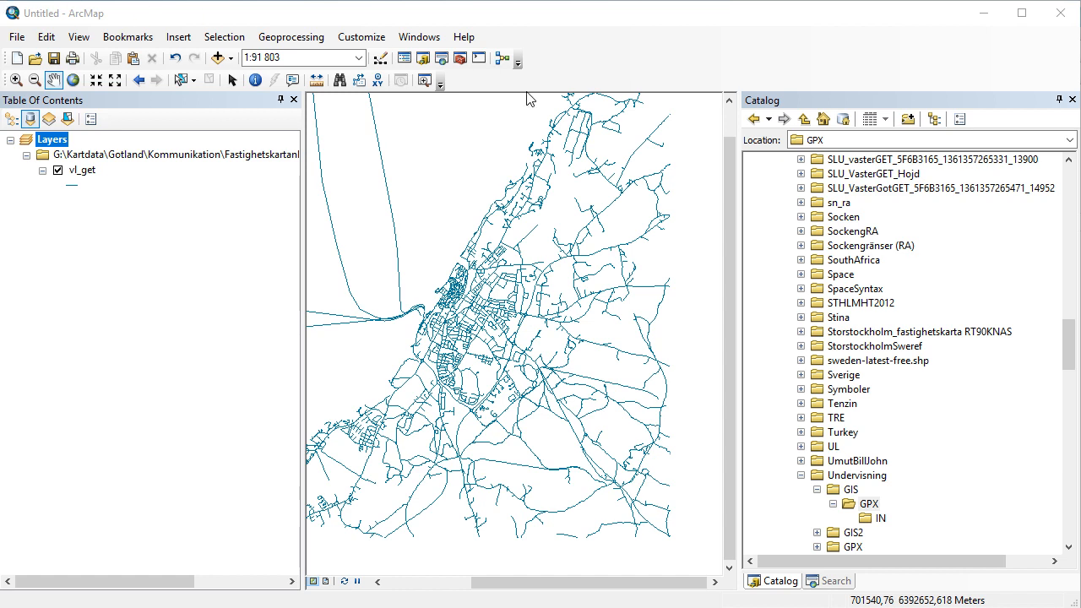
- Search the toolboxes for "GPX" and open the GPX To Features (Conversion) tool
left_click(824, 582)
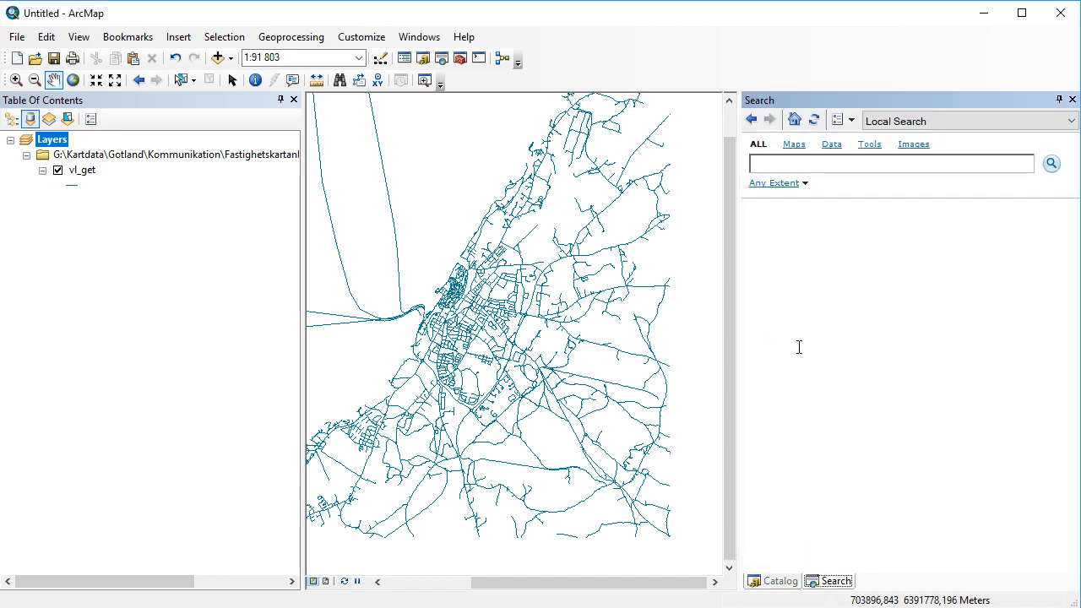
left_click(798, 166)
type("GPX")
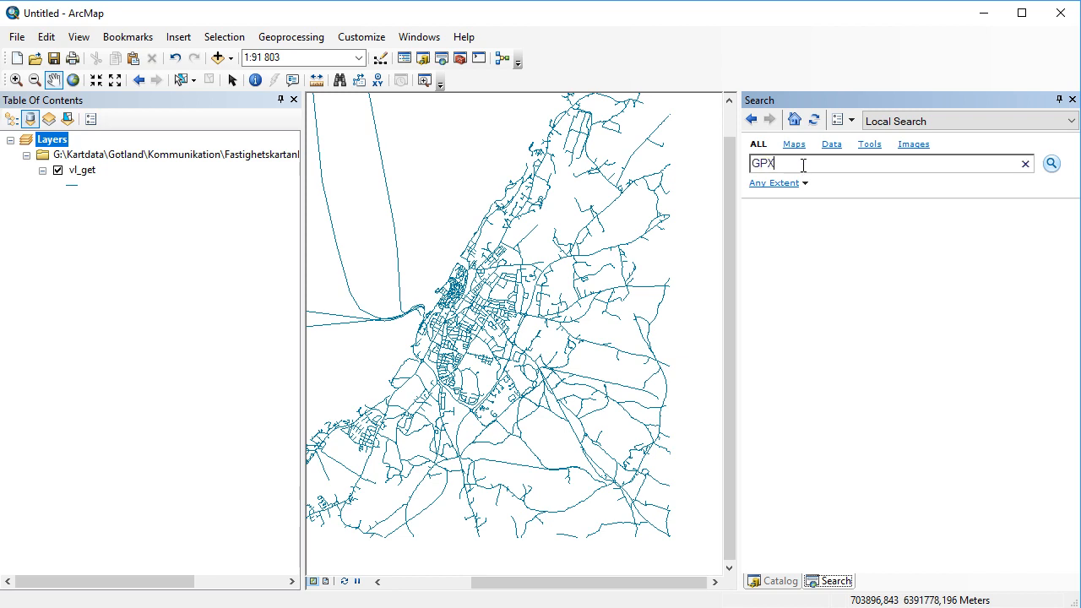
key("Return")
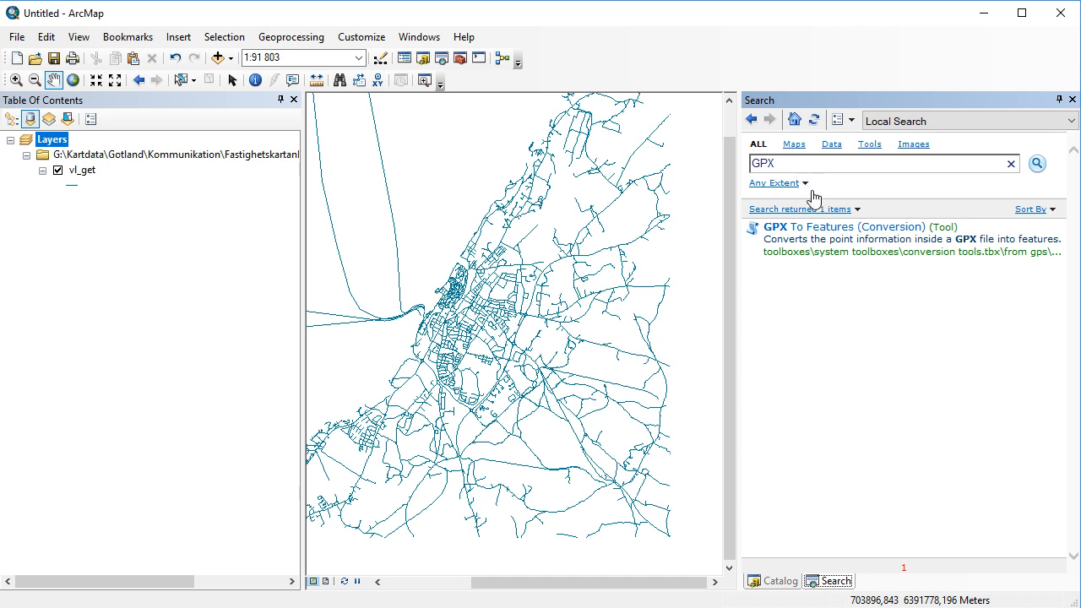
left_click(816, 233)
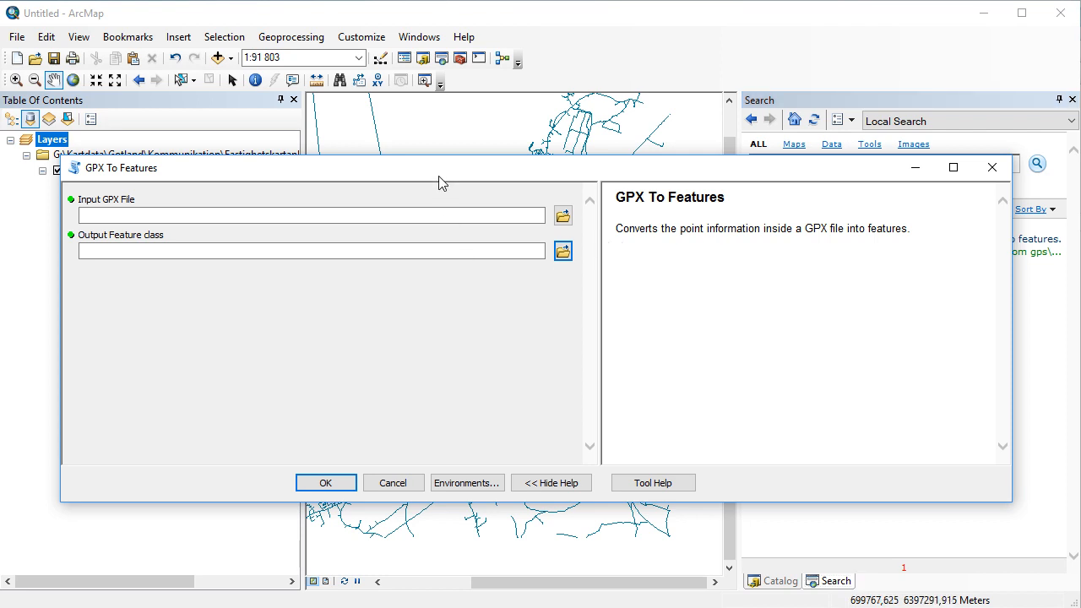
left_click_drag(479, 170, 569, 153)
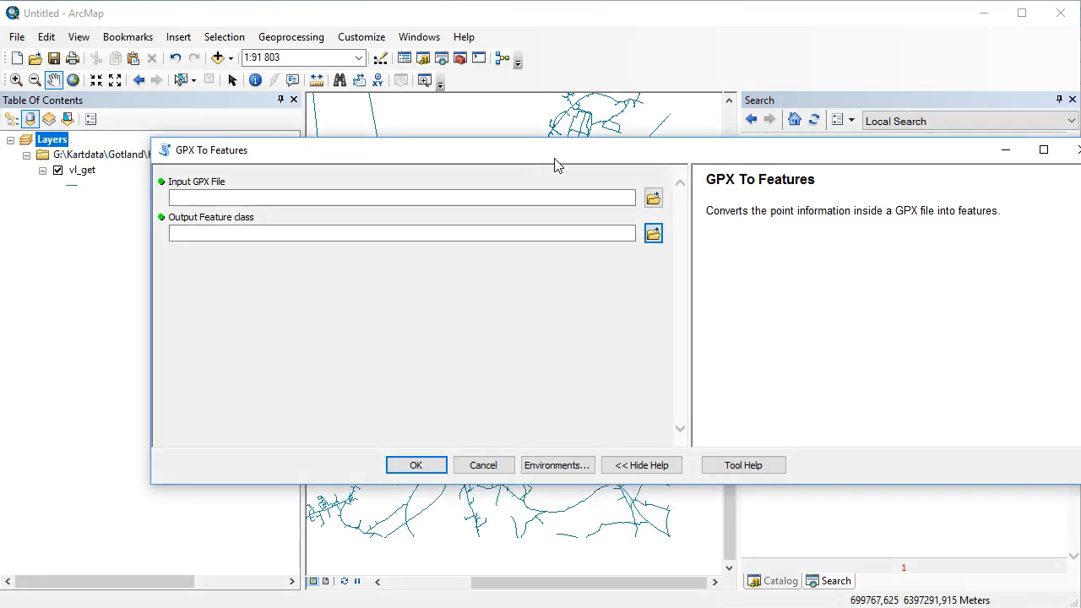
left_click(654, 199)
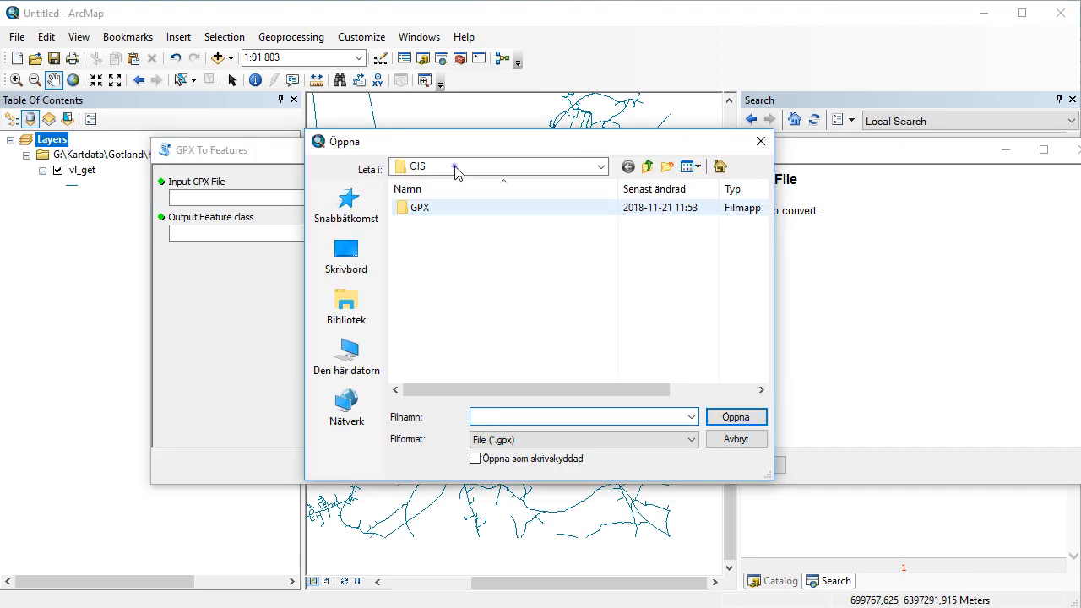
left_click(457, 169)
left_click(473, 172)
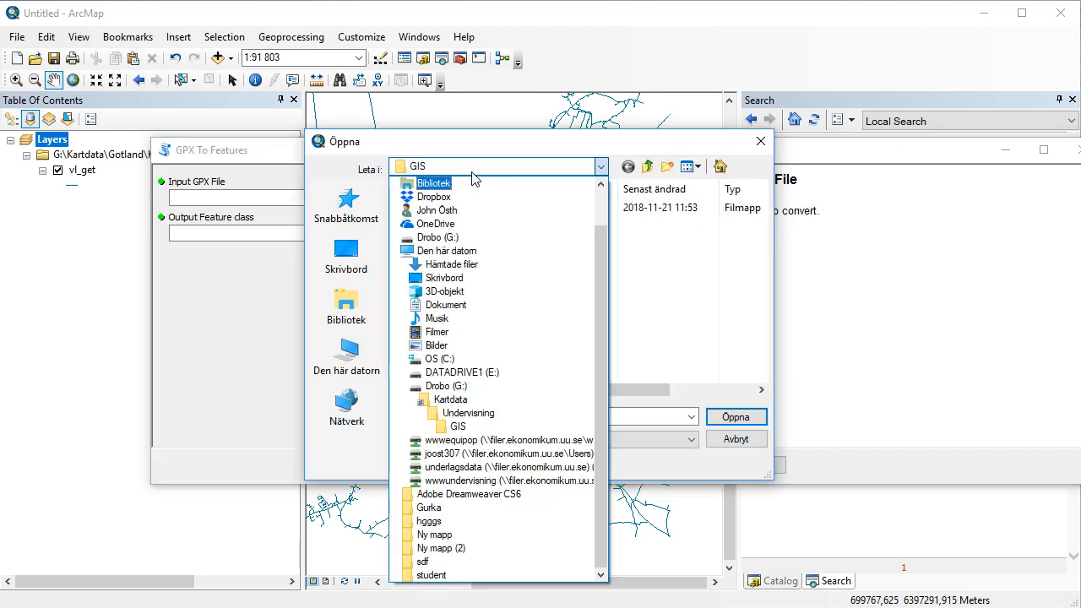
left_click(445, 428)
double_click(420, 211)
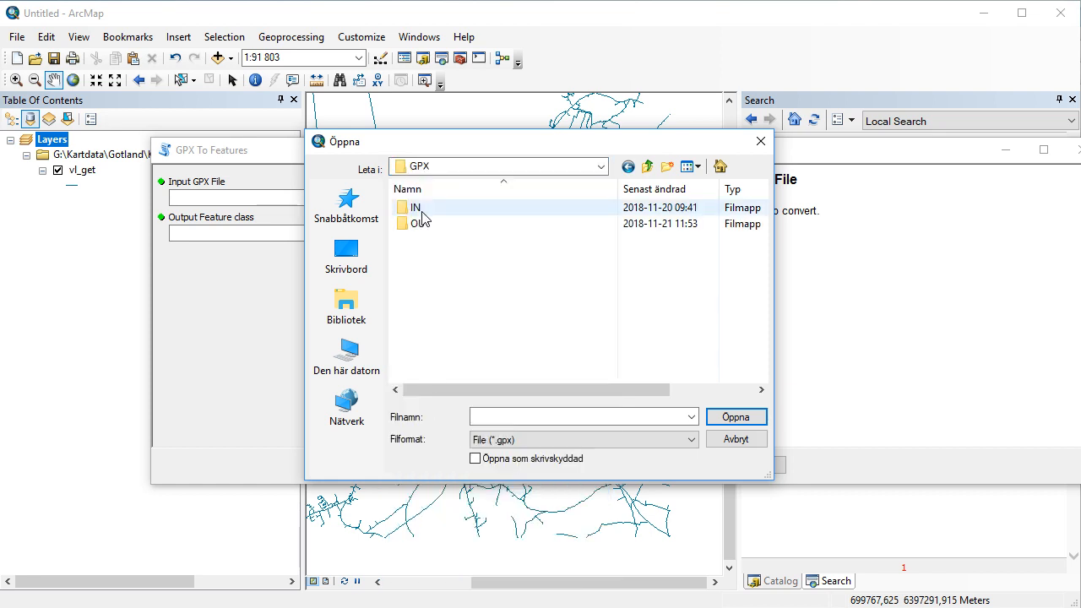
double_click(421, 211)
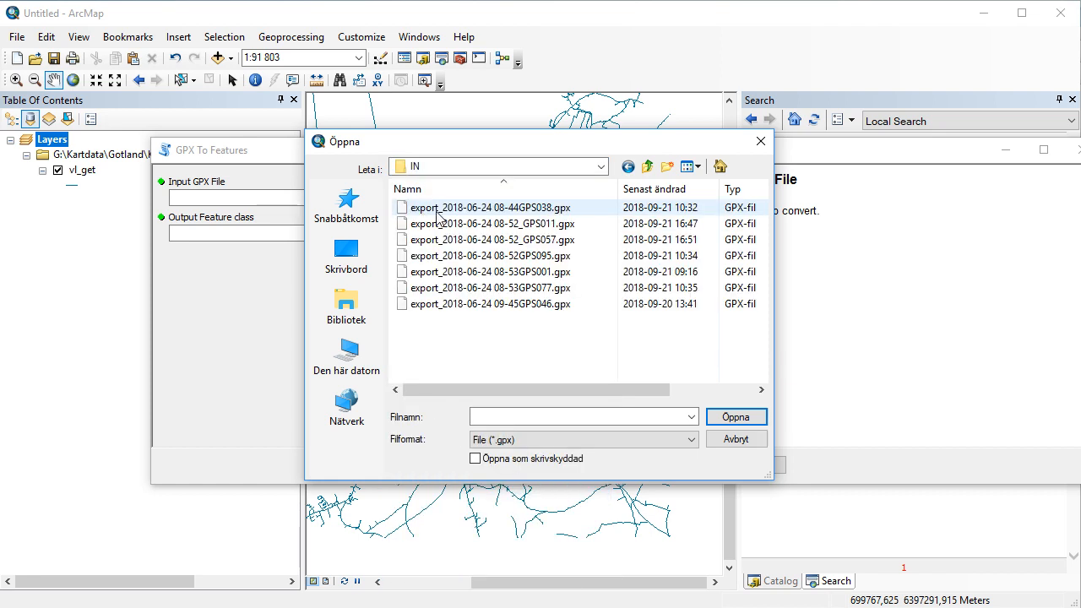
left_click(589, 218)
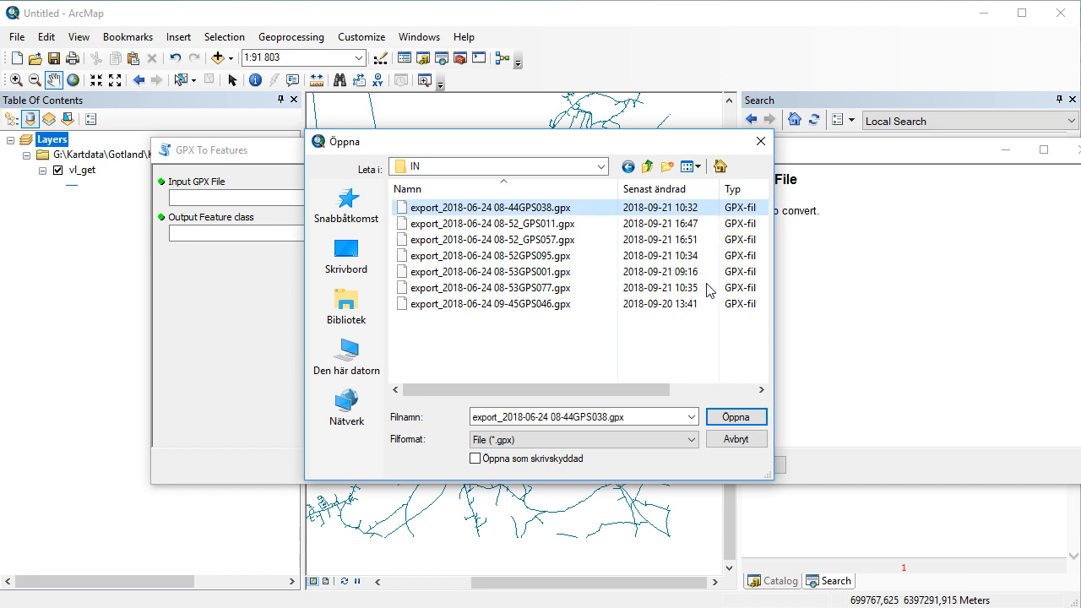
left_click(748, 421)
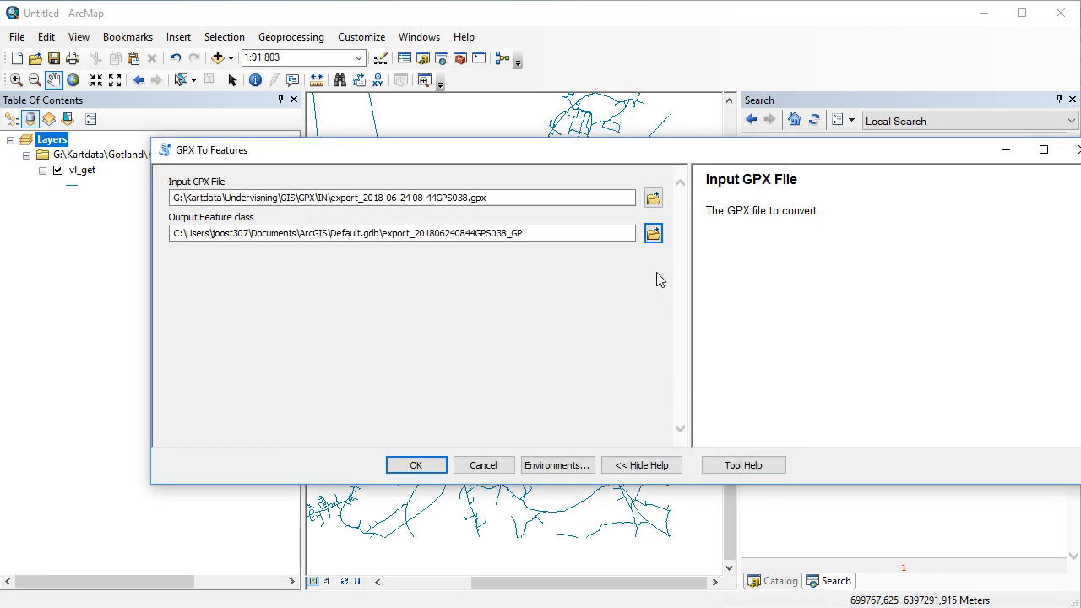
- Set the output feature class to gps038 in the folder G:\Kartdata\Undervisning\GIS\GPX\OUT
left_click(654, 234)
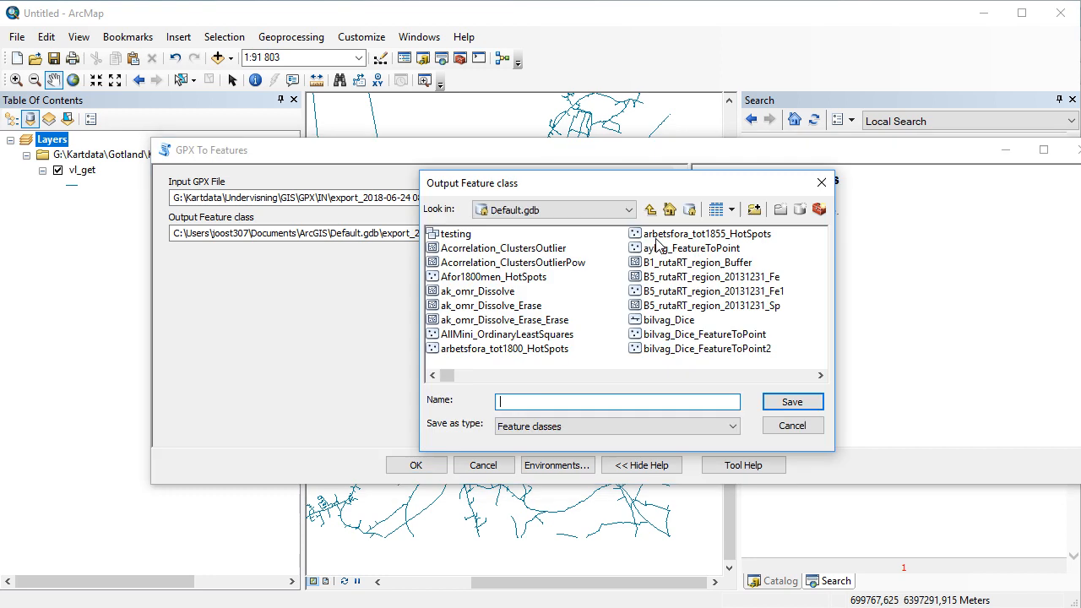
left_click(537, 213)
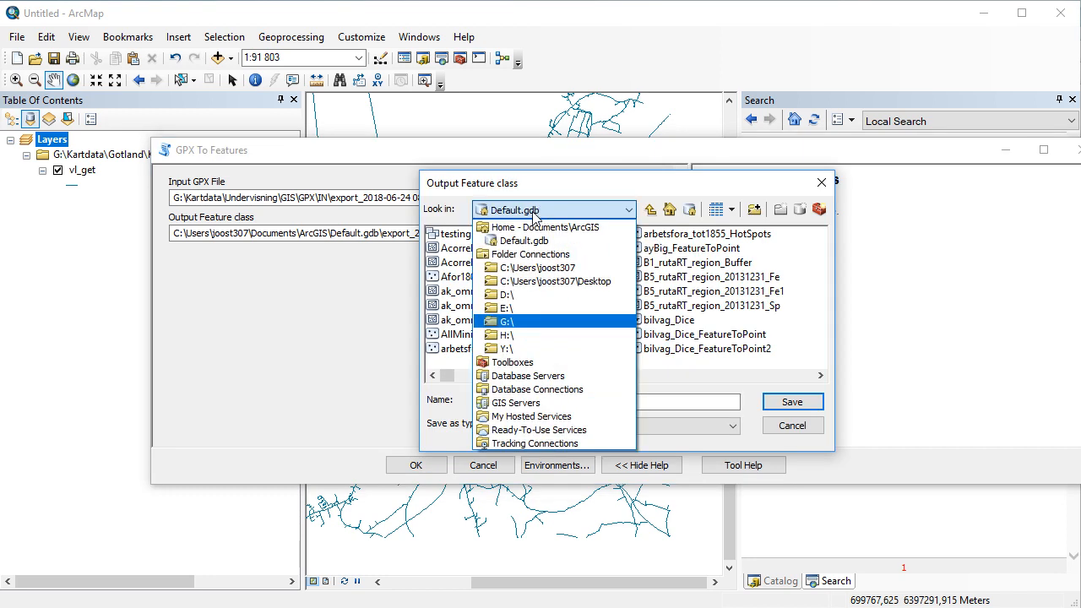
left_click(521, 324)
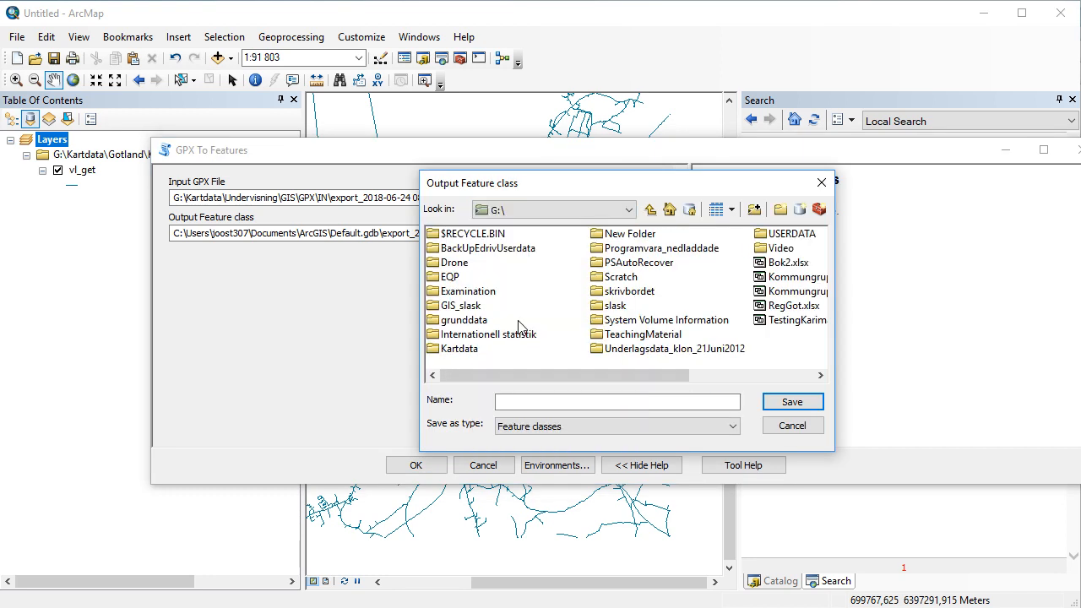
double_click(469, 352)
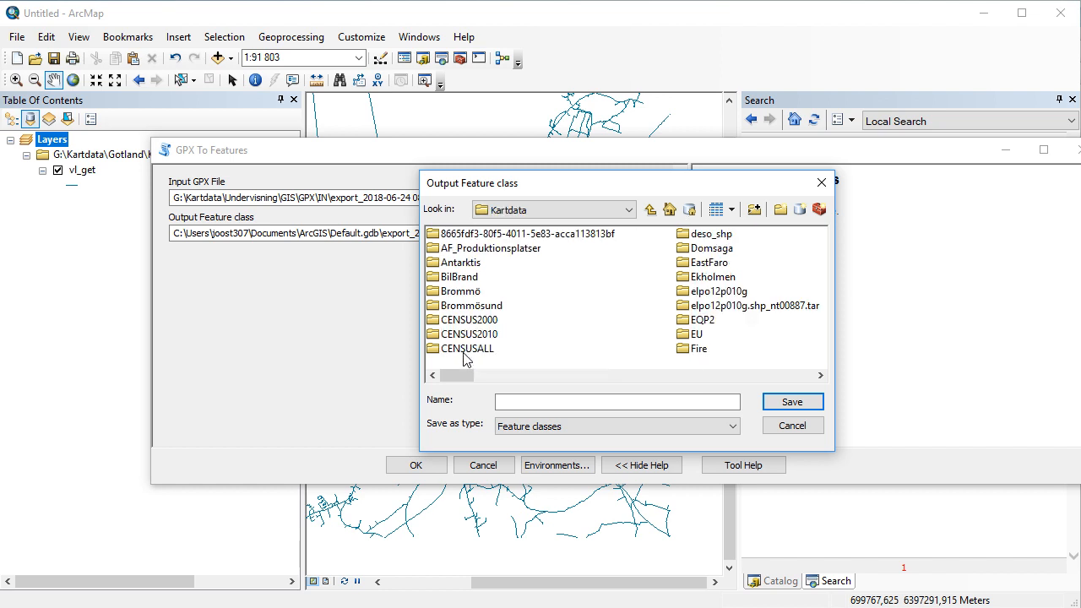
left_click_drag(461, 380, 724, 411)
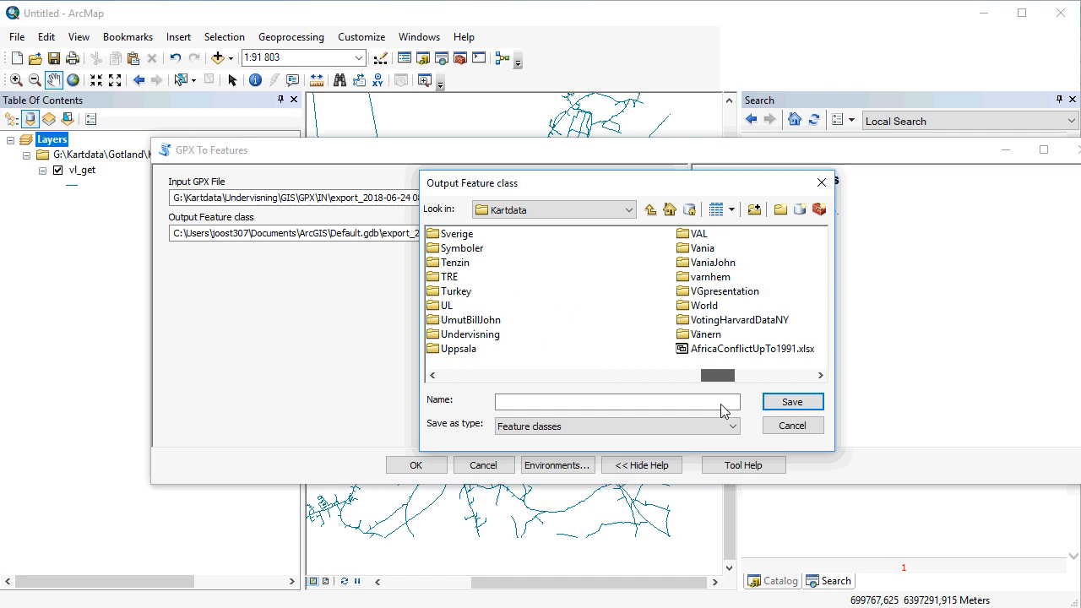
double_click(473, 336)
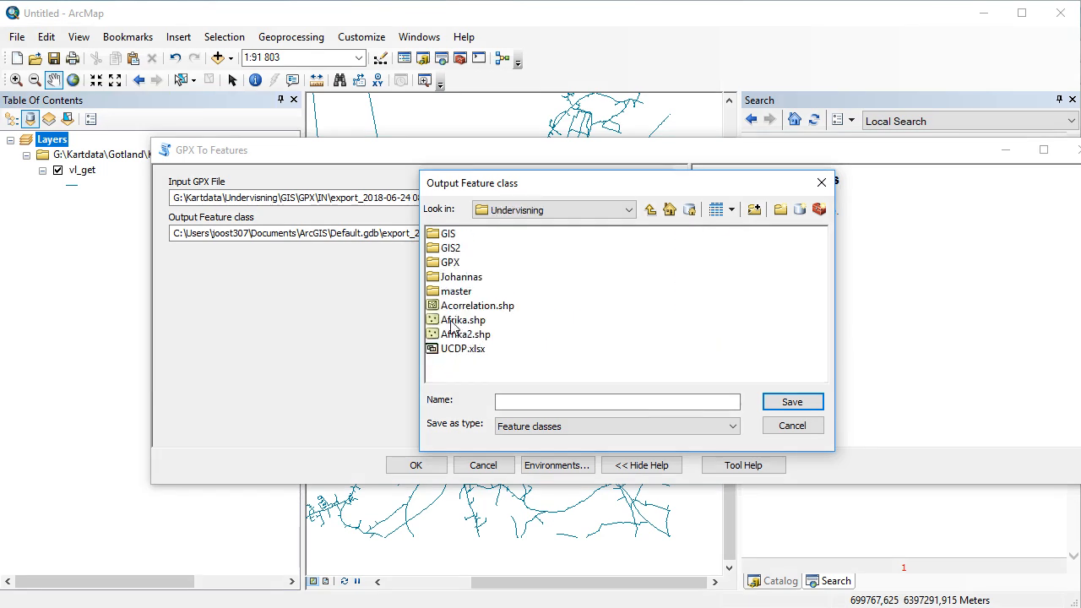
double_click(436, 235)
double_click(437, 239)
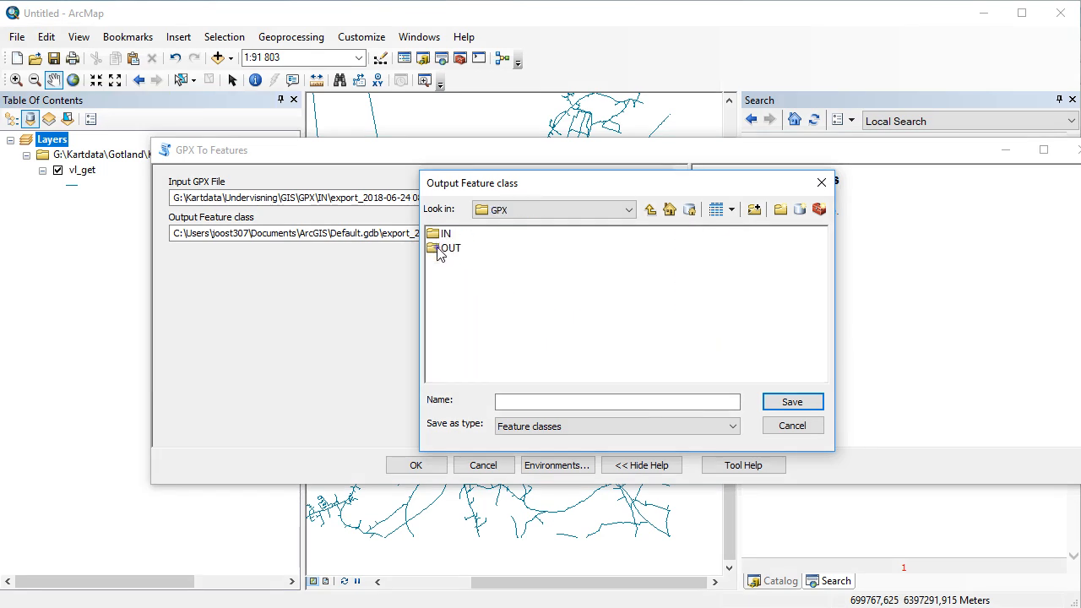
double_click(442, 249)
left_click_drag(562, 193, 826, 179)
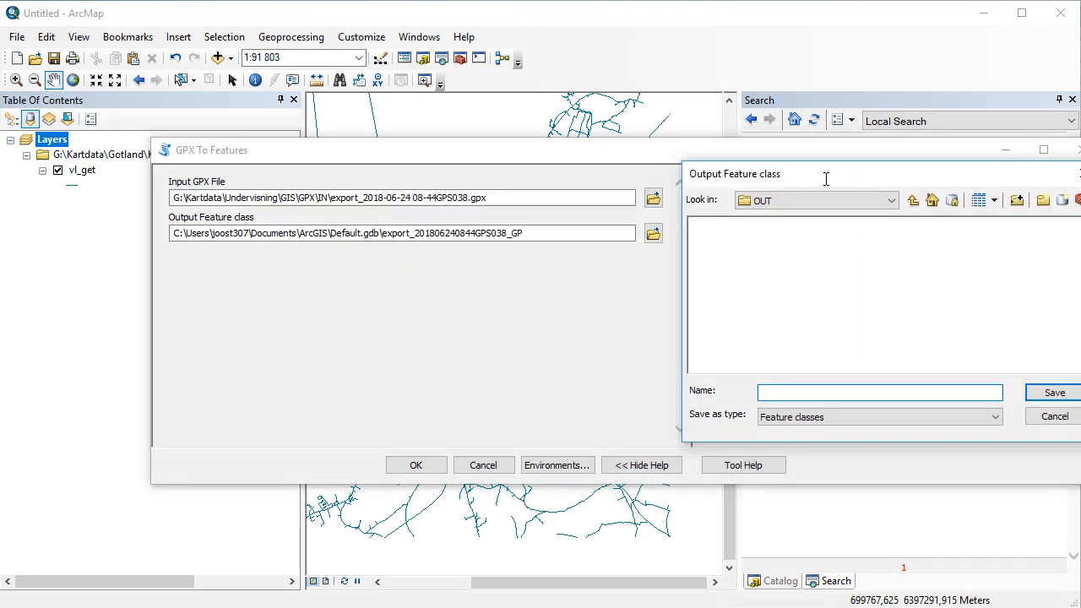
type("gps038")
left_click(1041, 394)
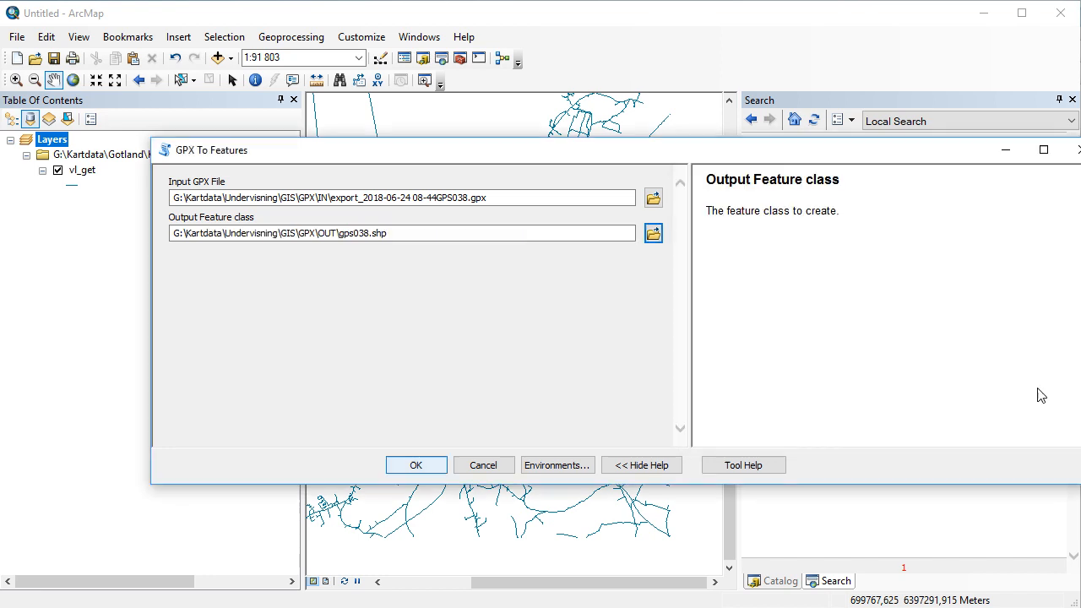
- Run the GPX conversion and zoom the map to the gps038 layer
left_click(427, 464)
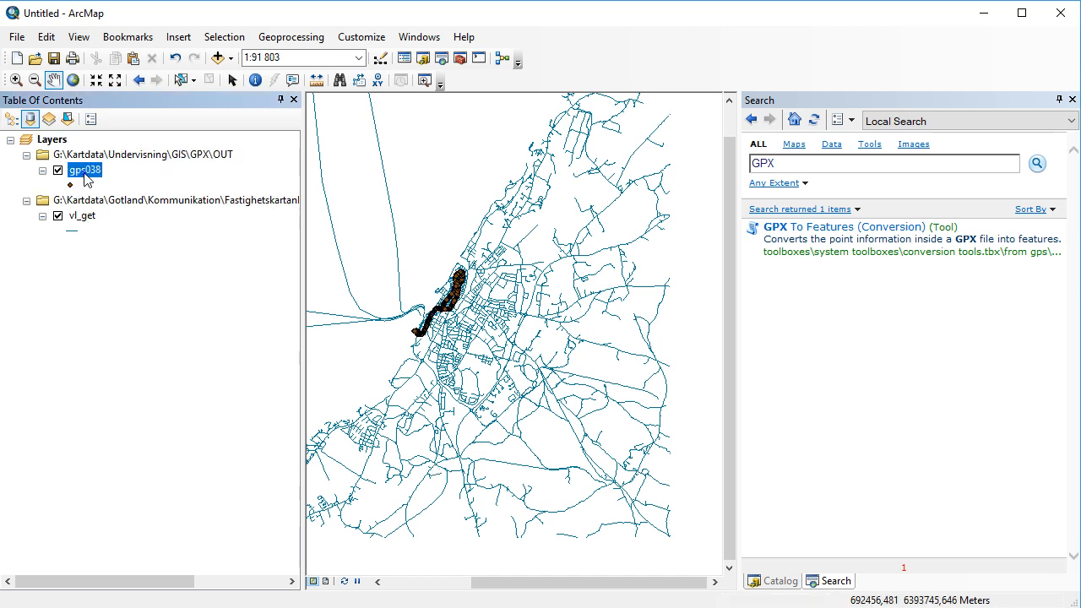
right_click(85, 171)
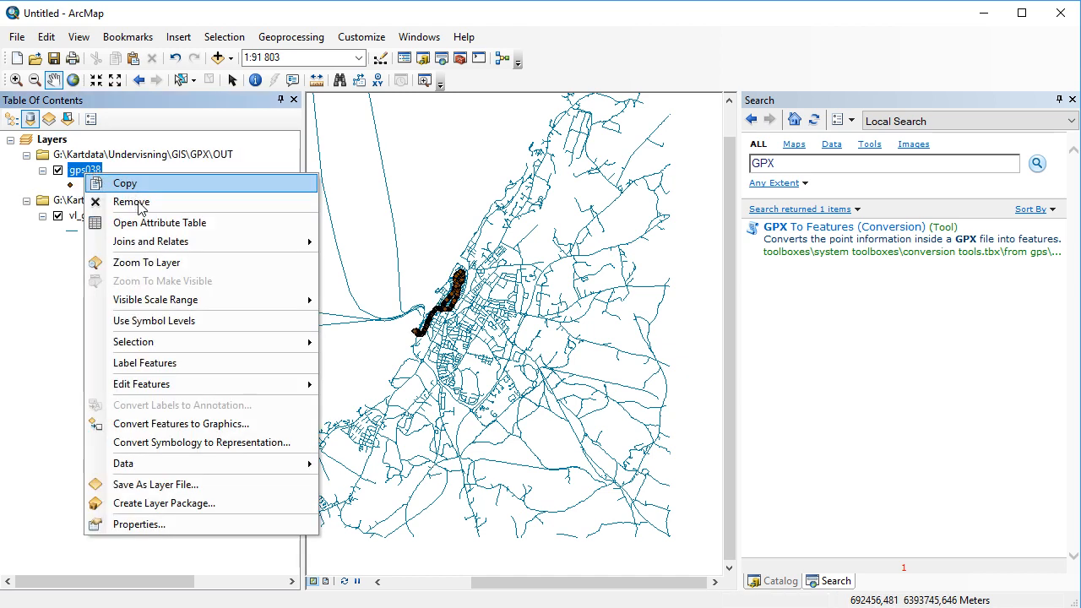
left_click(148, 262)
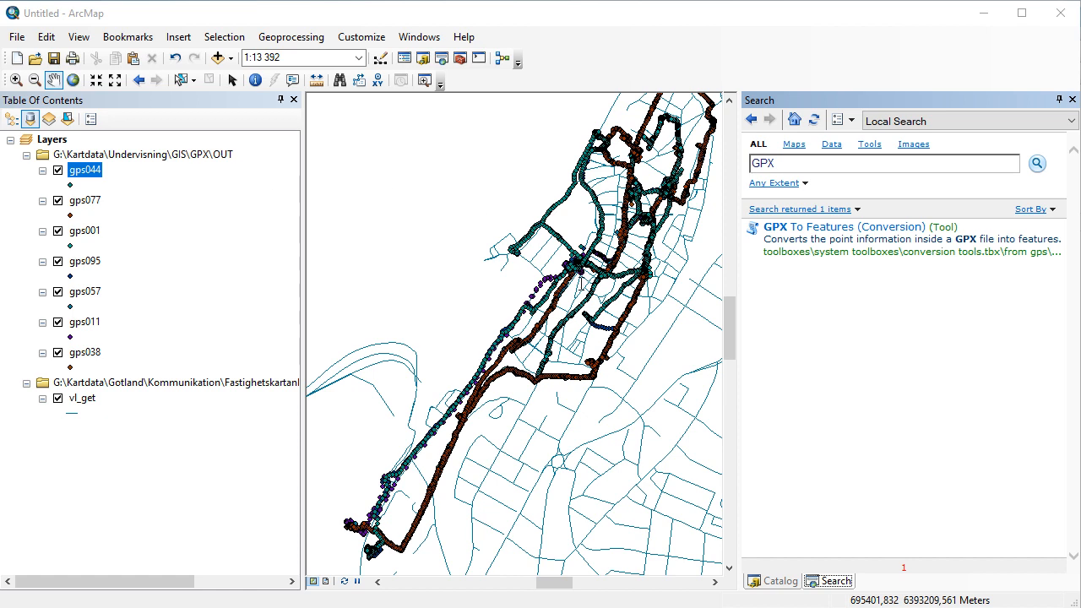
- Examine the geographic coordinate system listed in the gps044 layer's source properties
mouse_move(601, 359)
left_mouse_down()
mouse_move(685, 361)
mouse_move(456, 359)
mouse_move(596, 360)
mouse_move(603, 371)
mouse_move(593, 371)
left_mouse_up()
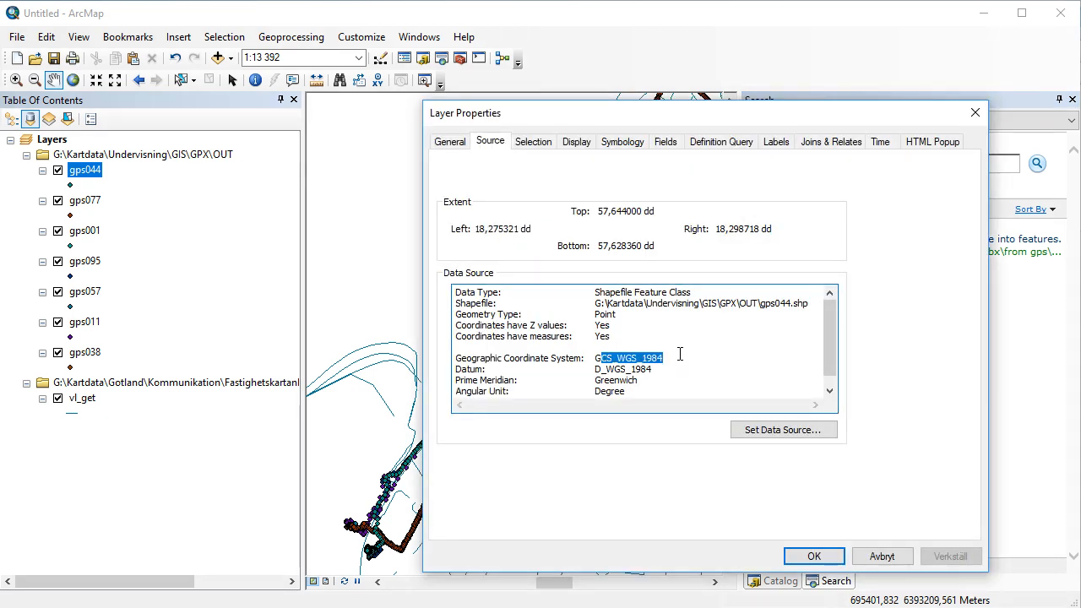
left_click(671, 356)
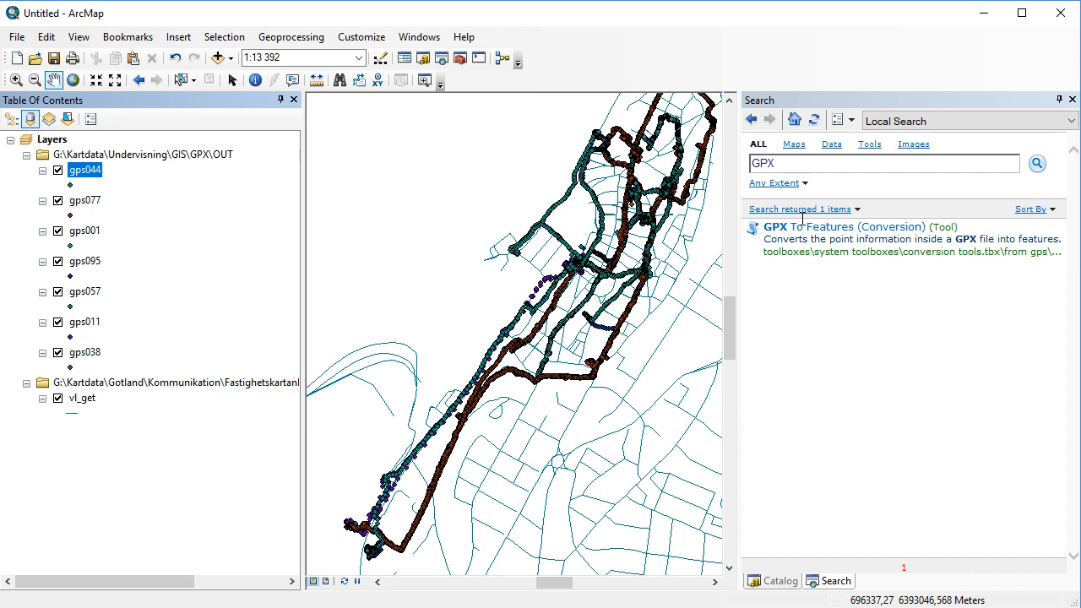
- Replace the previous tool search with a search for "project"
left_click(831, 158)
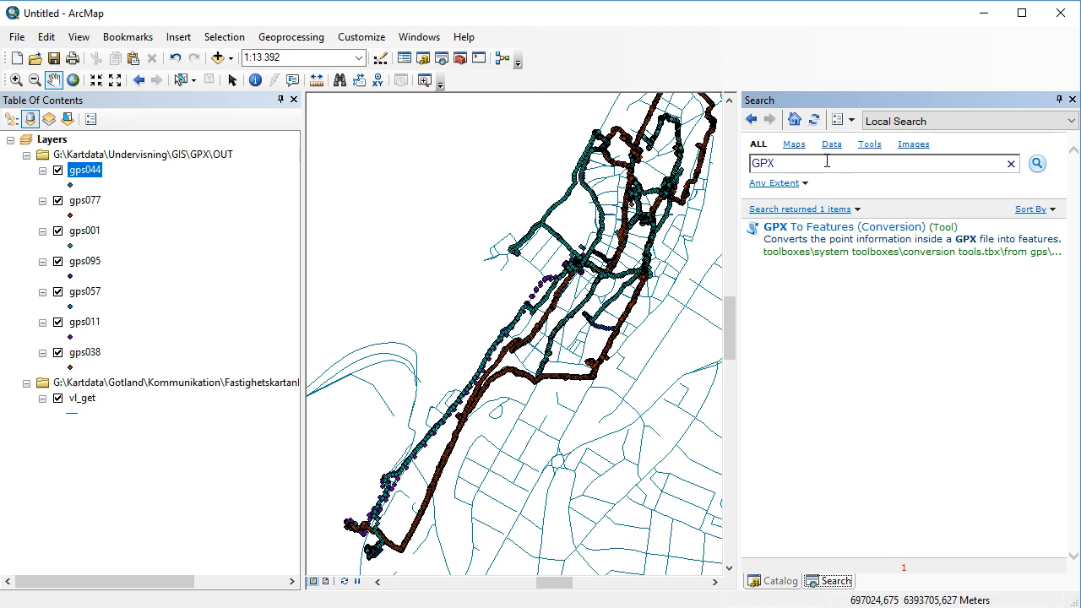
left_click_drag(827, 161, 714, 168)
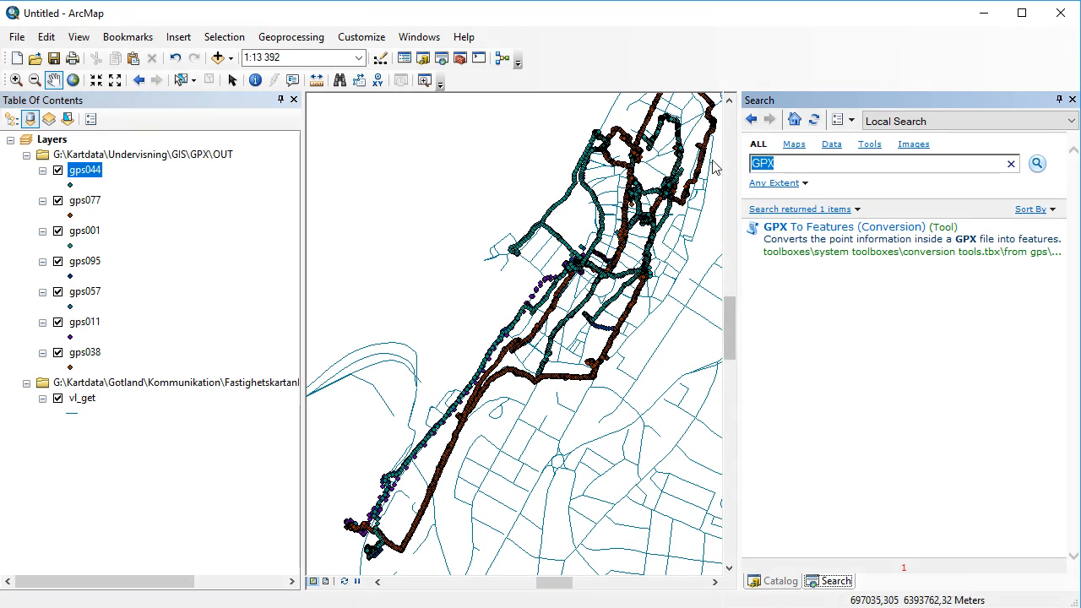
type("project")
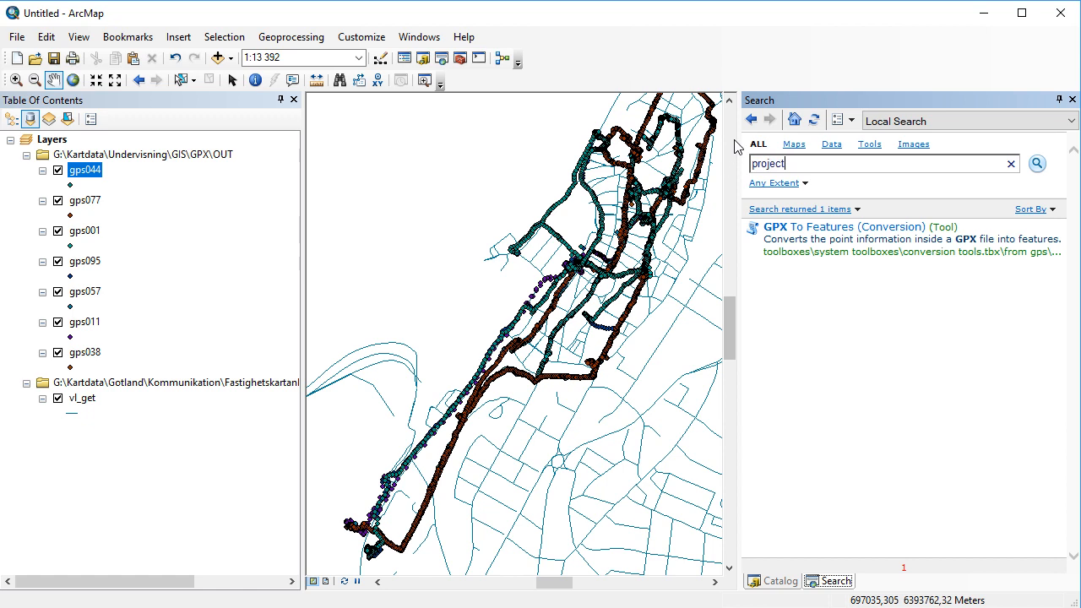
key("Return")
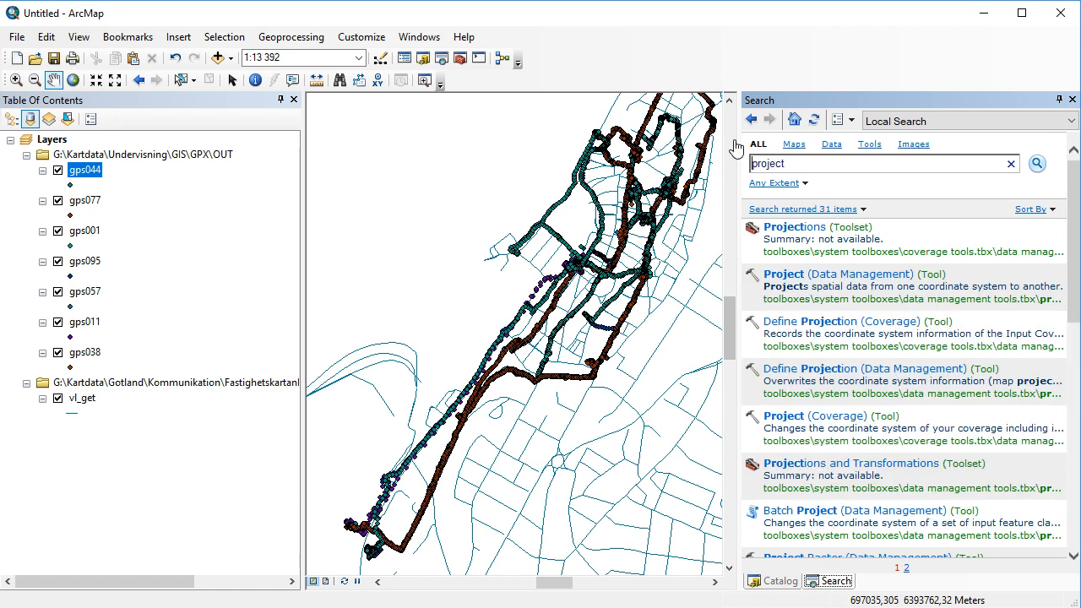
- Open the Project (Data Management) tool and choose gps044 as its input dataset
left_click(814, 281)
left_click_drag(627, 146, 521, 153)
left_click(608, 199)
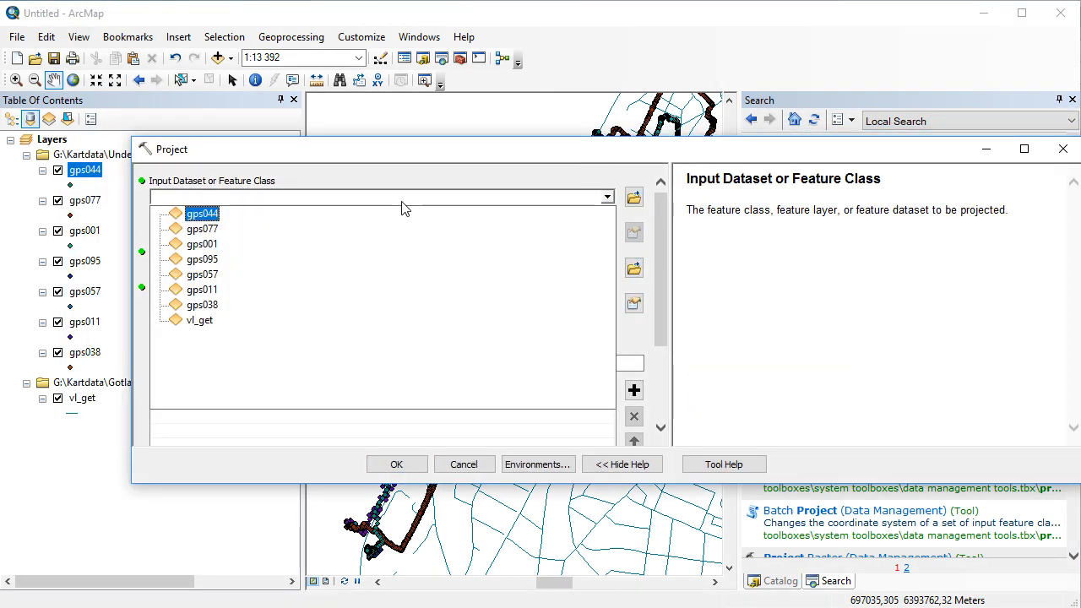
left_click(209, 215)
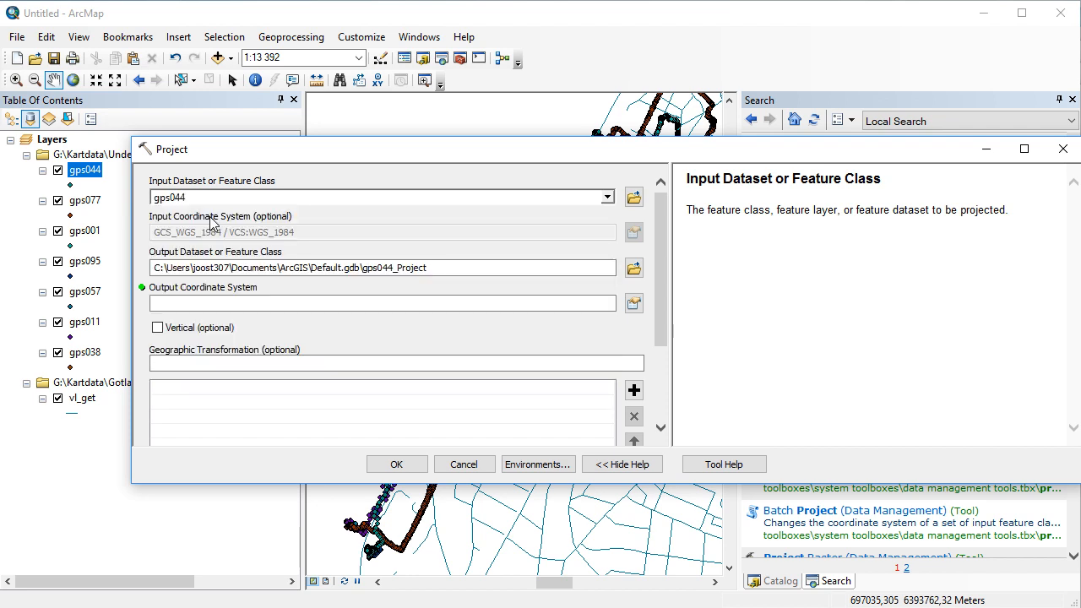
- Set the Project tool's output dataset to G:\Kartdata\Undervisning\GIS\GPX\OUT\gps044b.shp
left_click(633, 268)
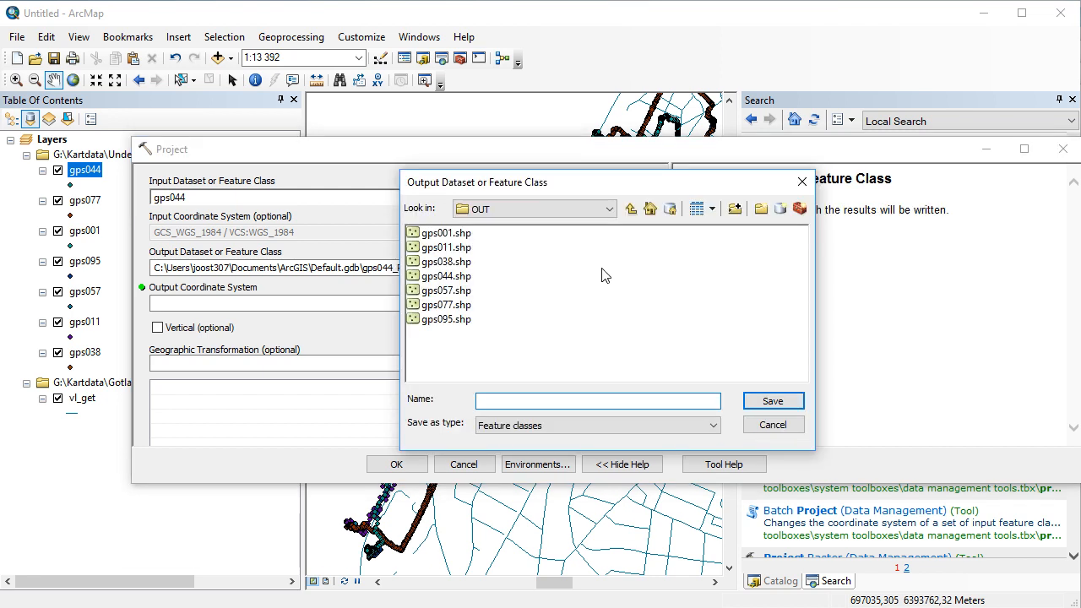
left_click(523, 203)
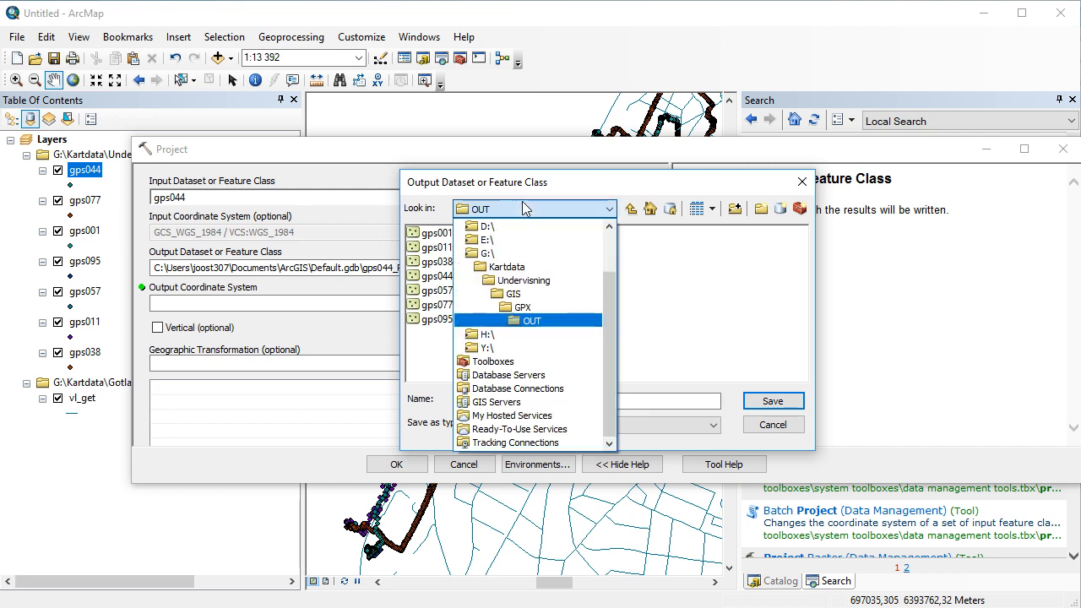
left_click(520, 322)
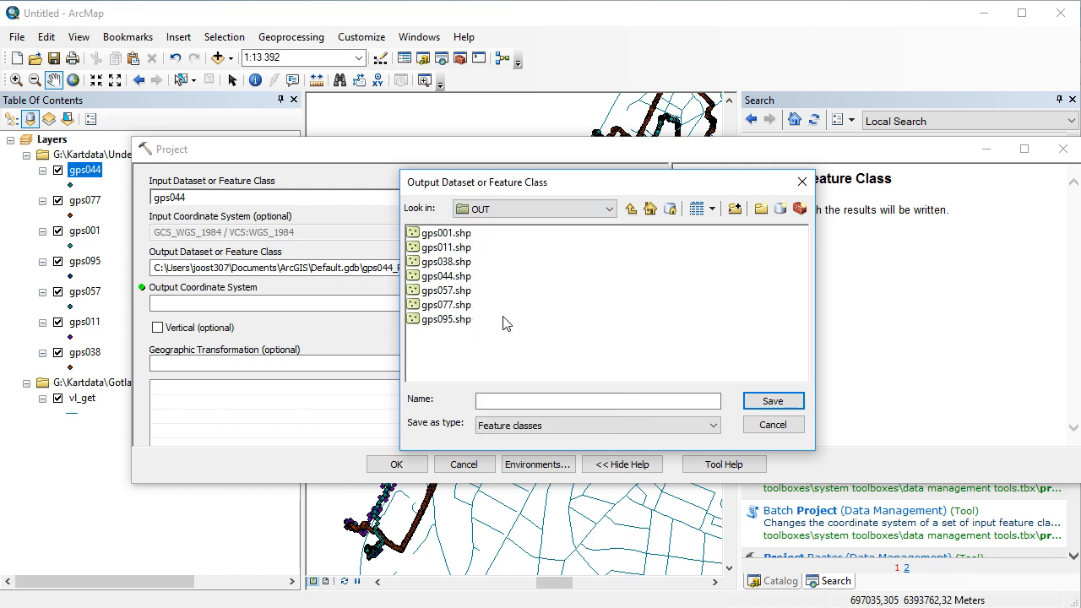
left_click(446, 276)
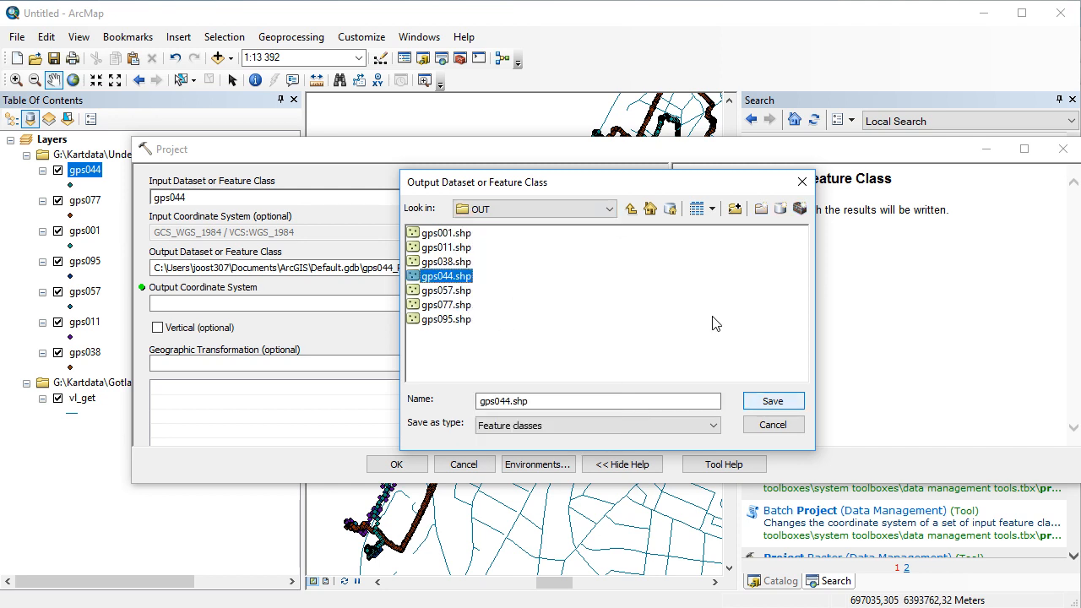
left_click(773, 401)
left_click(686, 463)
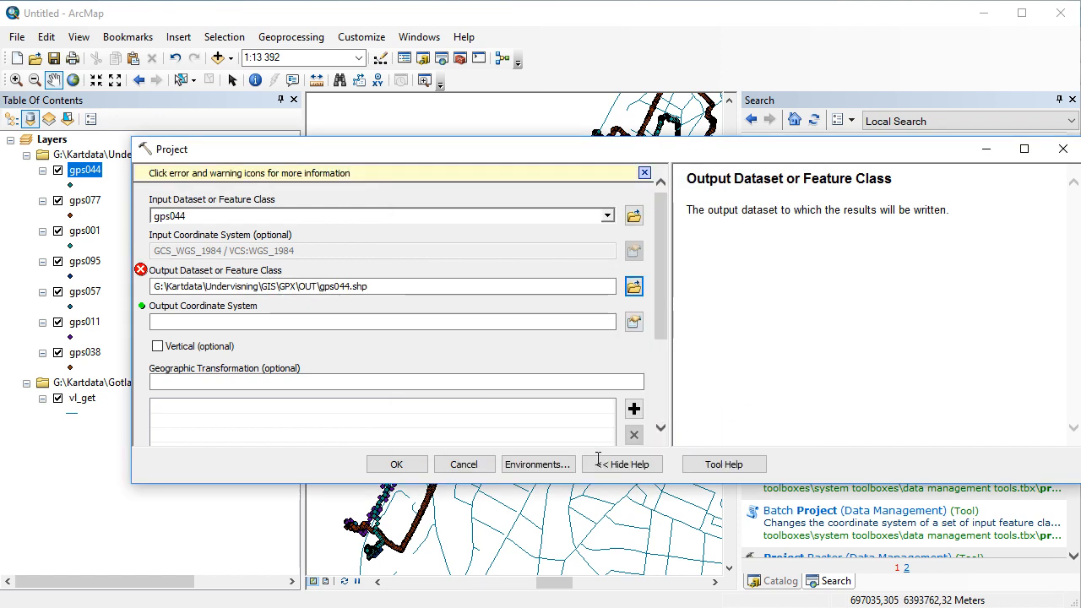
left_click(365, 288)
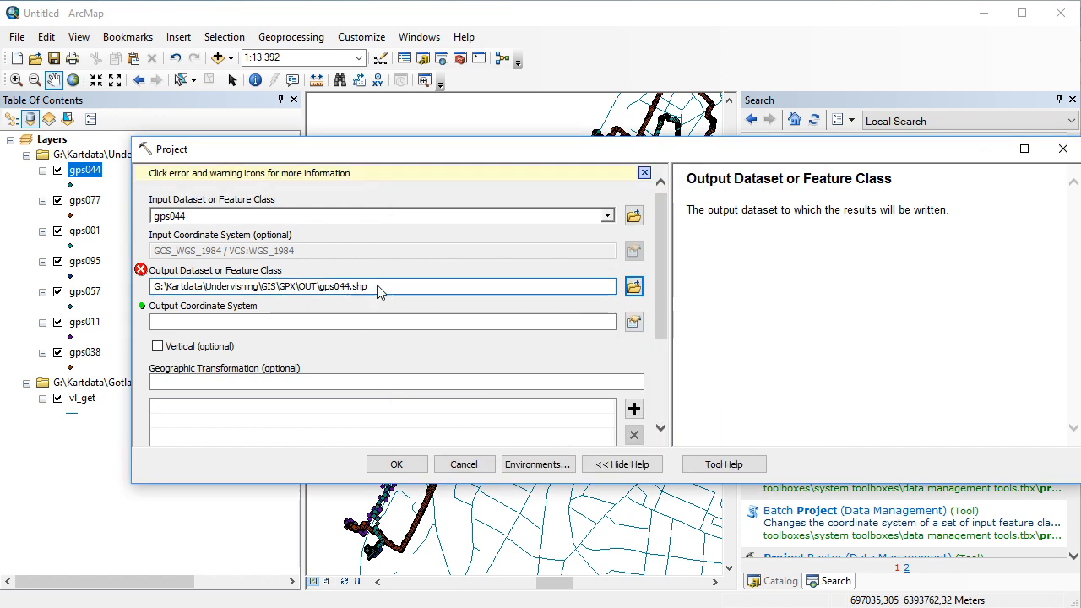
type("b")
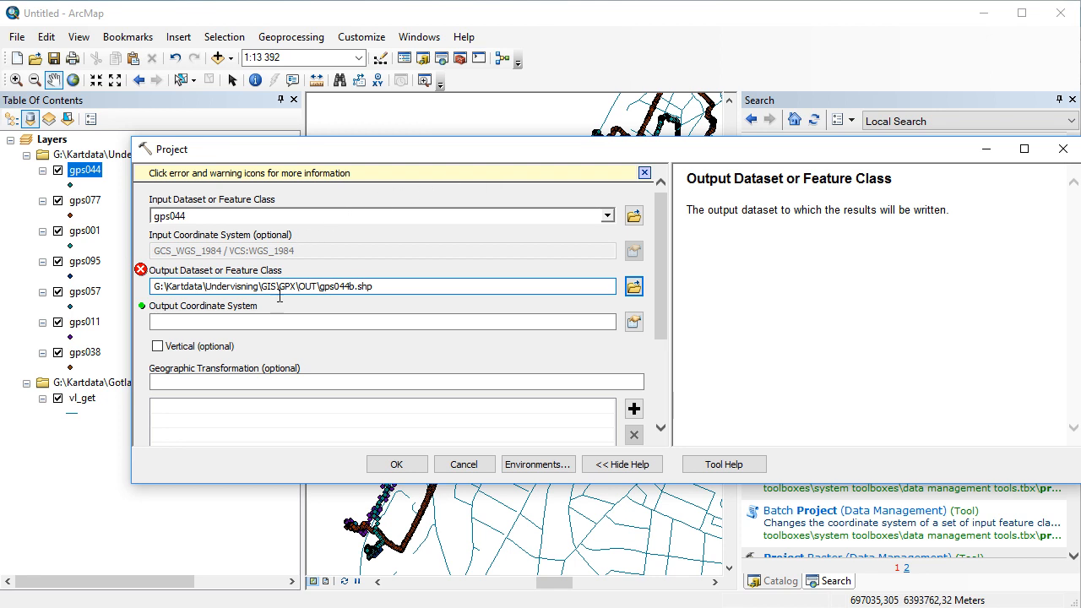
left_click(277, 323)
- Choose SWEREF99 TM from the Swedish national grids as the output coordinate system and run the projection
left_click(634, 303)
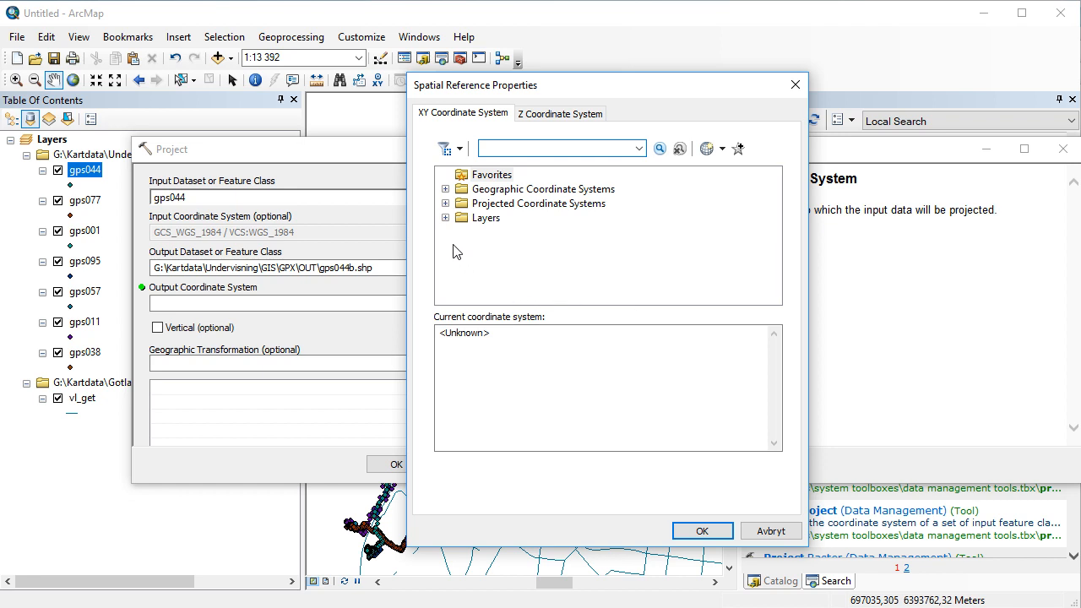
left_click(446, 204)
scroll(500, 254, "down", 2)
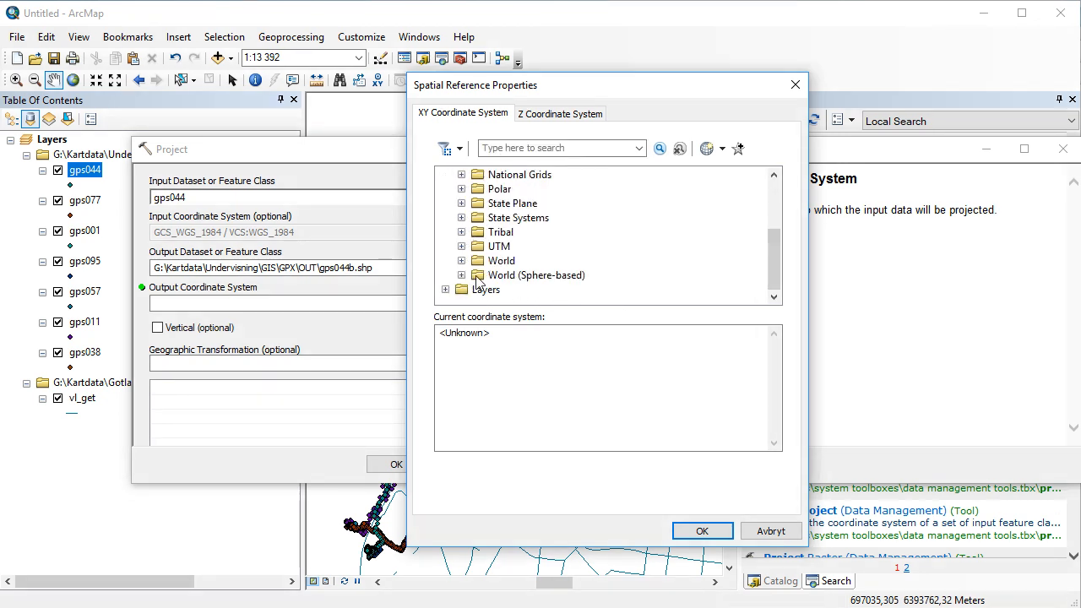
scroll(478, 281, "up", 2)
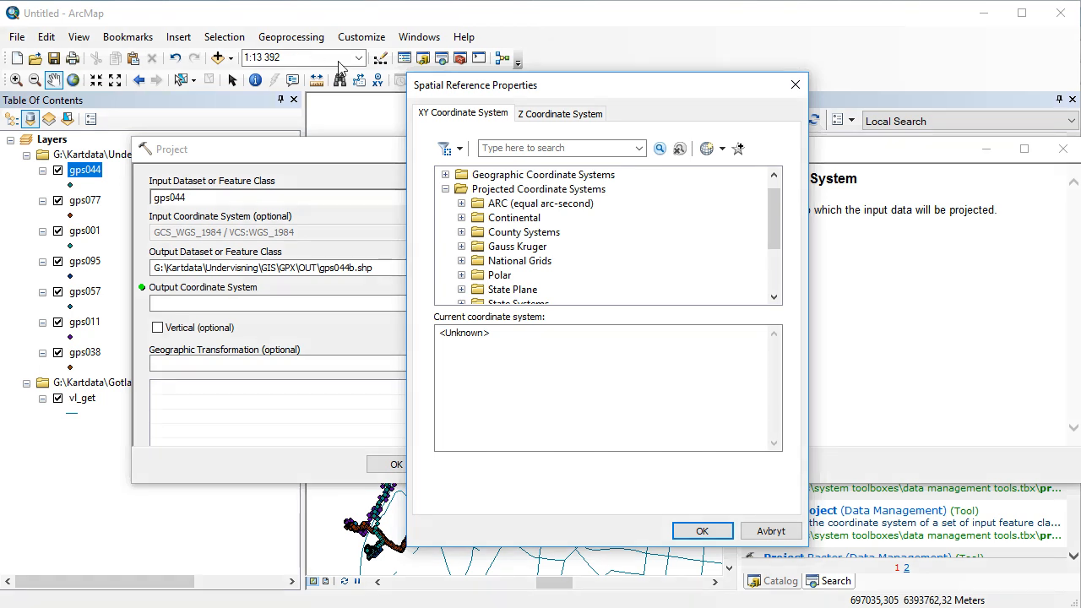
left_click(461, 260)
scroll(483, 263, "down", 5)
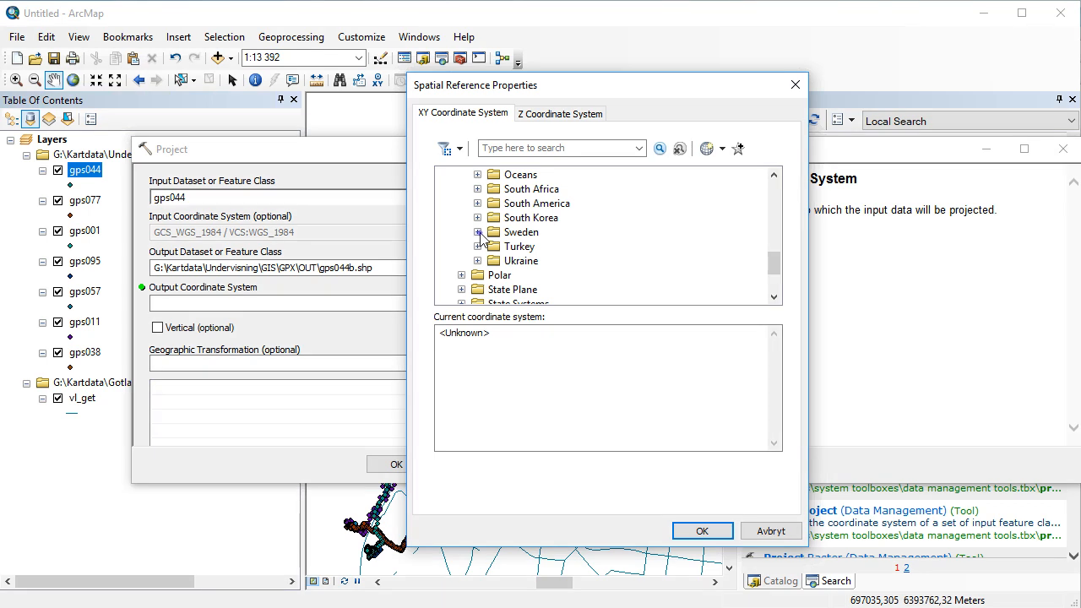
left_click(477, 232)
scroll(558, 244, "down", 12)
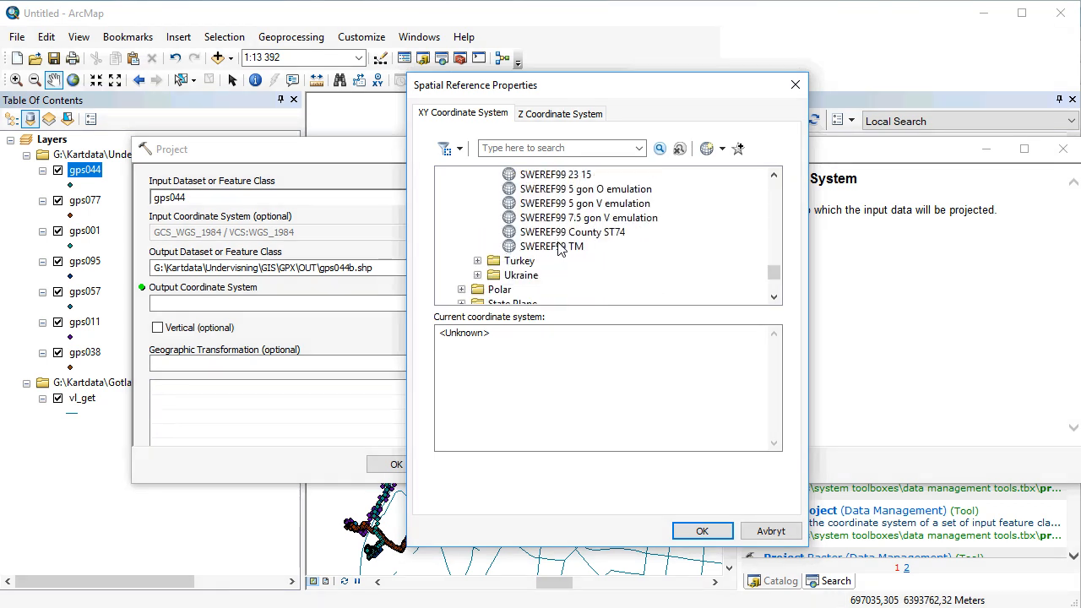
left_click(562, 207)
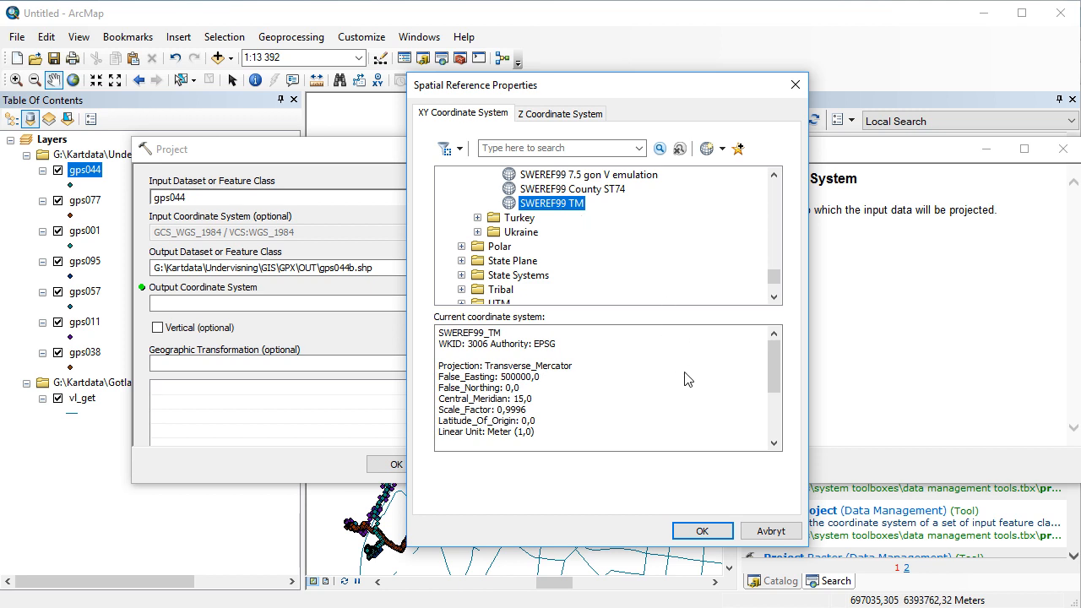
left_click(700, 532)
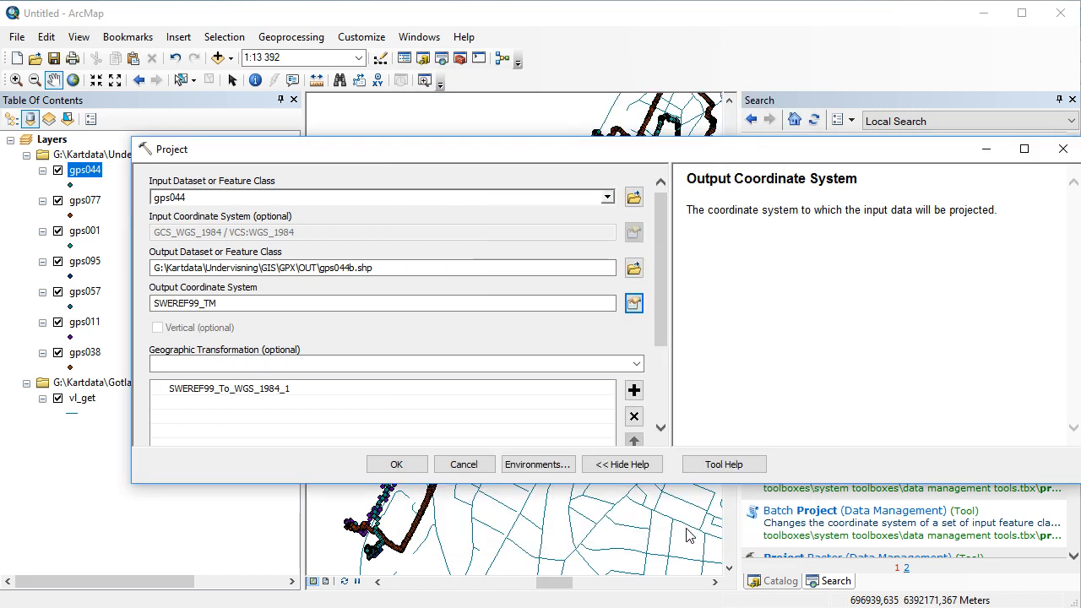
left_click_drag(657, 301, 662, 372)
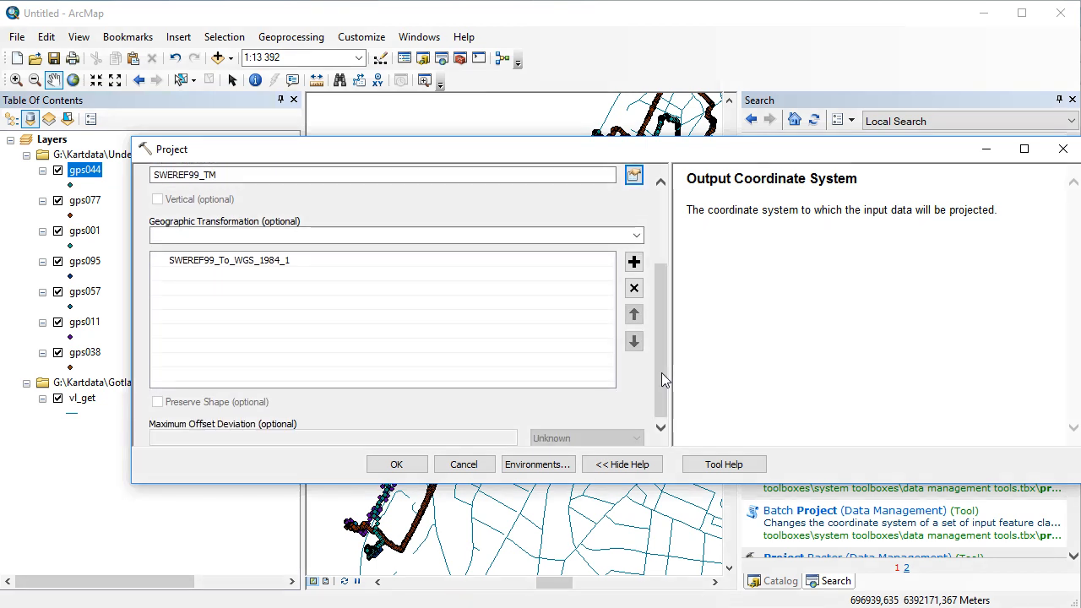
left_click(397, 466)
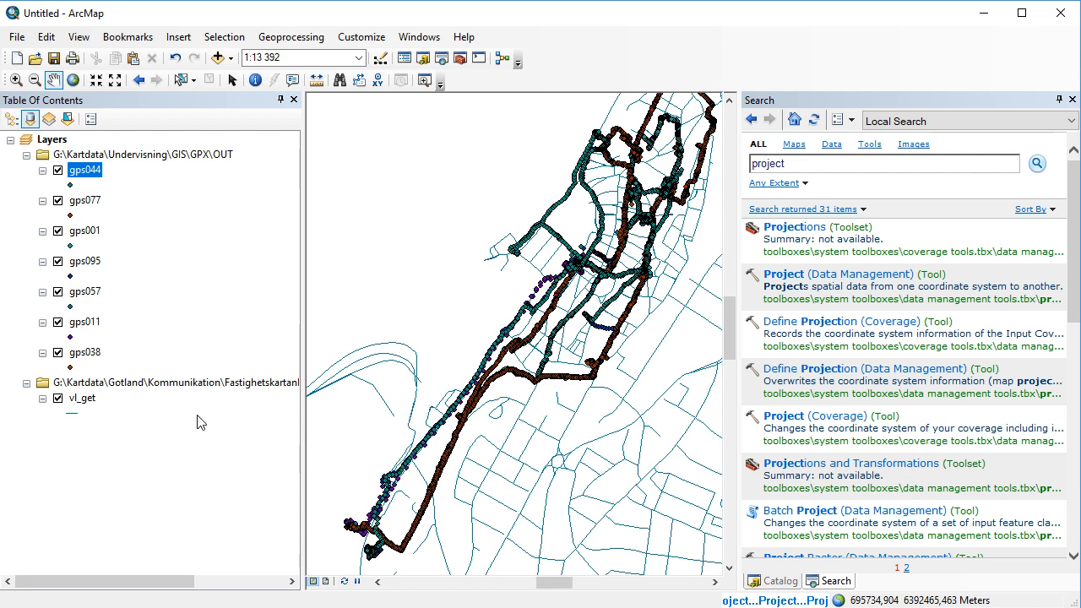
- Examine the projected coordinate system and projection listed in the gps044b layer's source properties
right_click(87, 171)
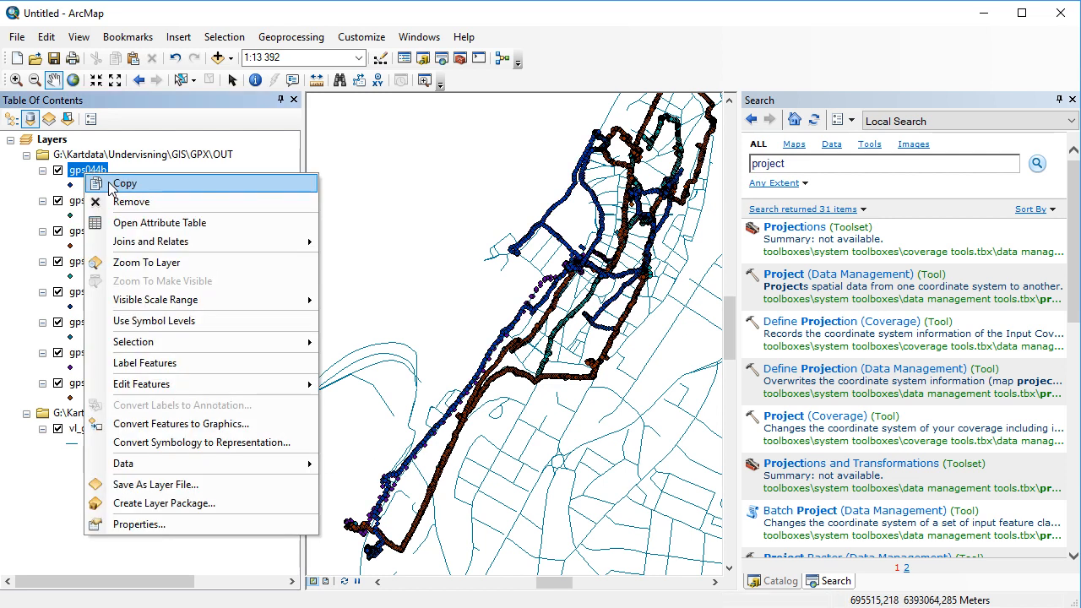
left_click(166, 530)
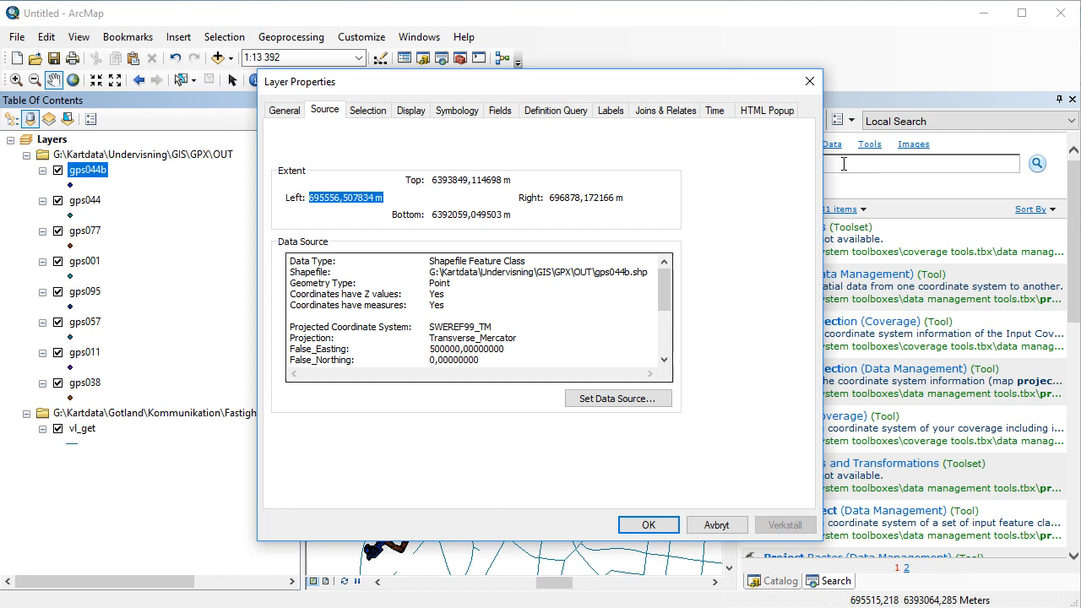
scroll(522, 324, "down", 1)
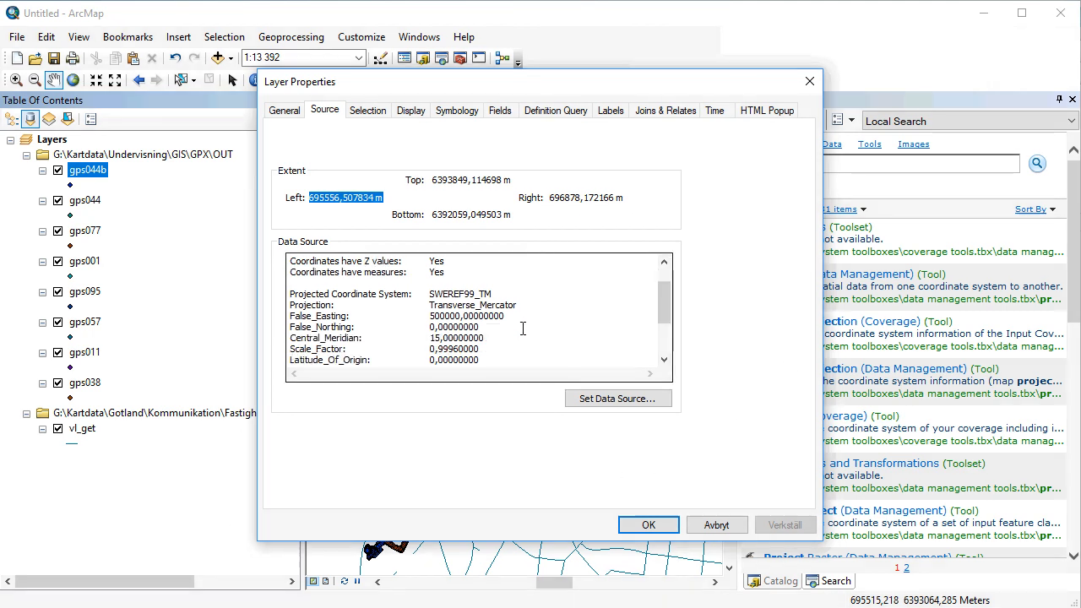
left_click_drag(430, 305, 527, 304)
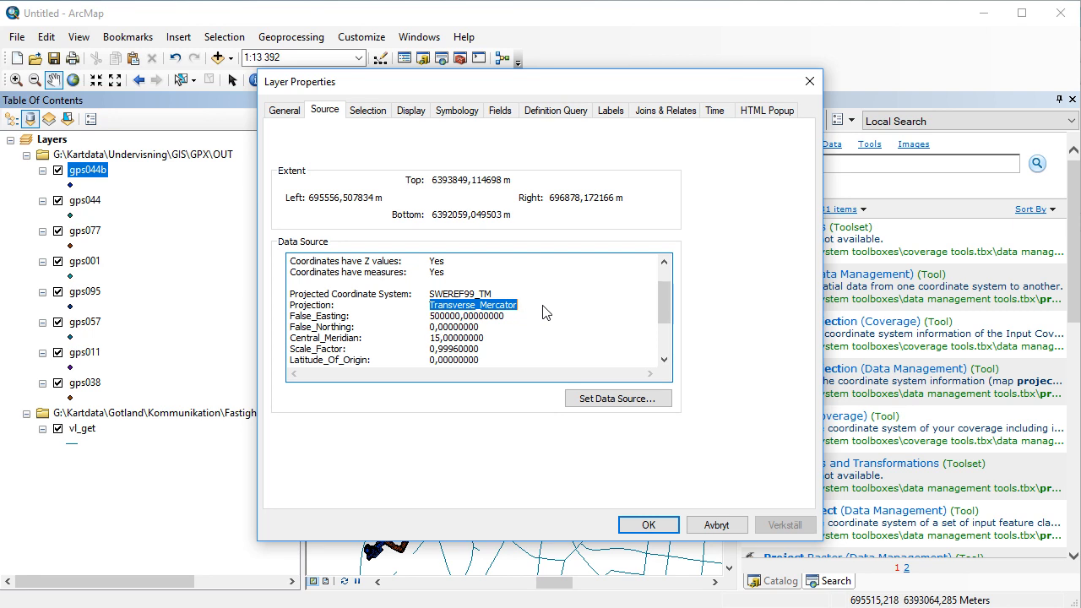
left_click(716, 525)
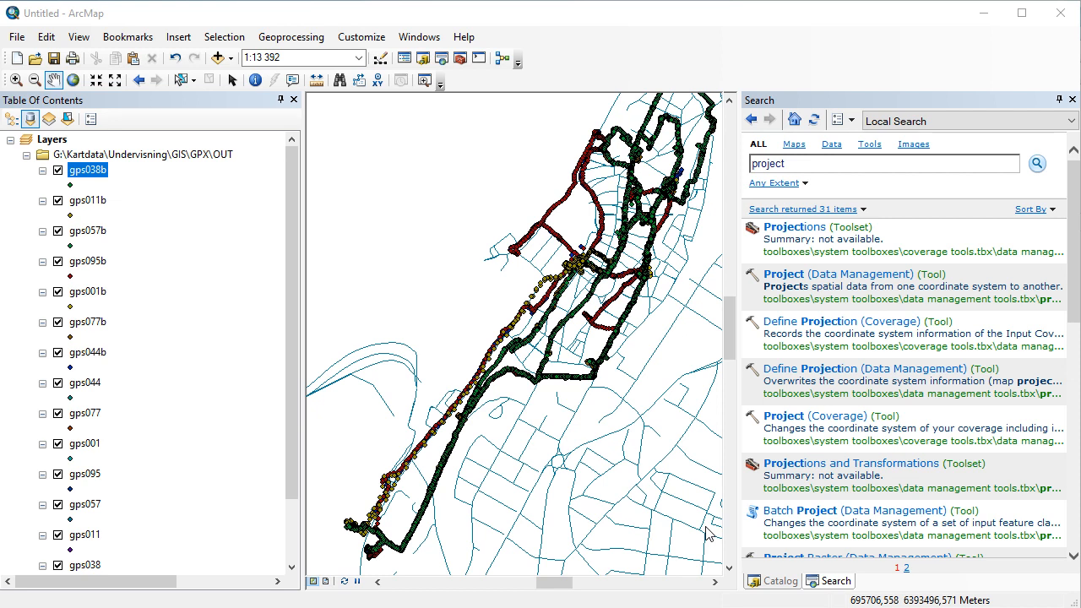
- Remove the seven unprojected layers, gps044 through gps038, from the map and keep the projected "b" layers
left_click(100, 232)
left_click(97, 384)
scroll(101, 385, "down", 2)
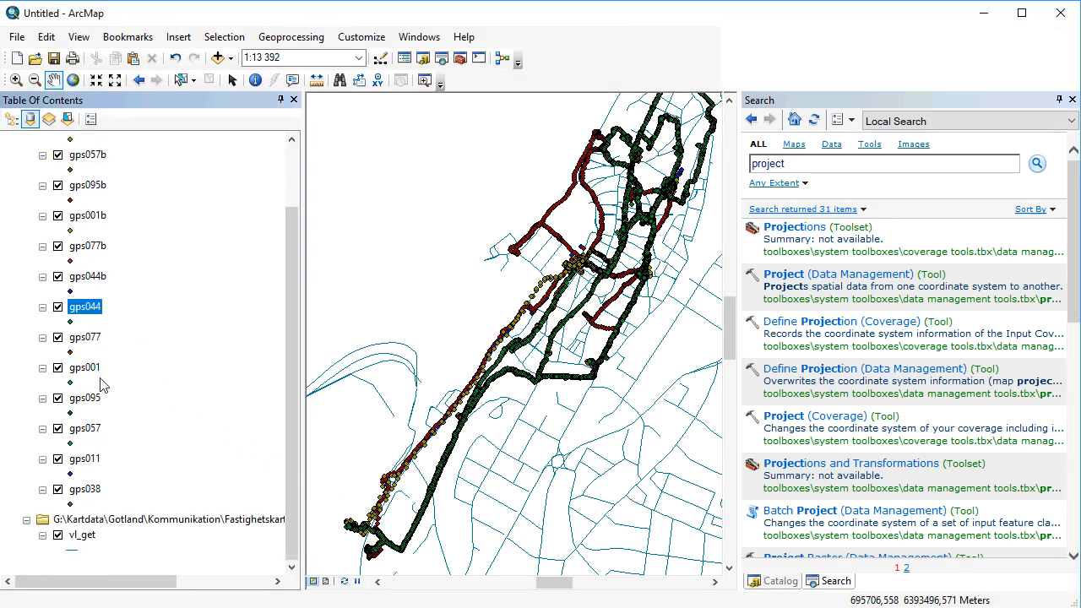
left_click(93, 490, "shift")
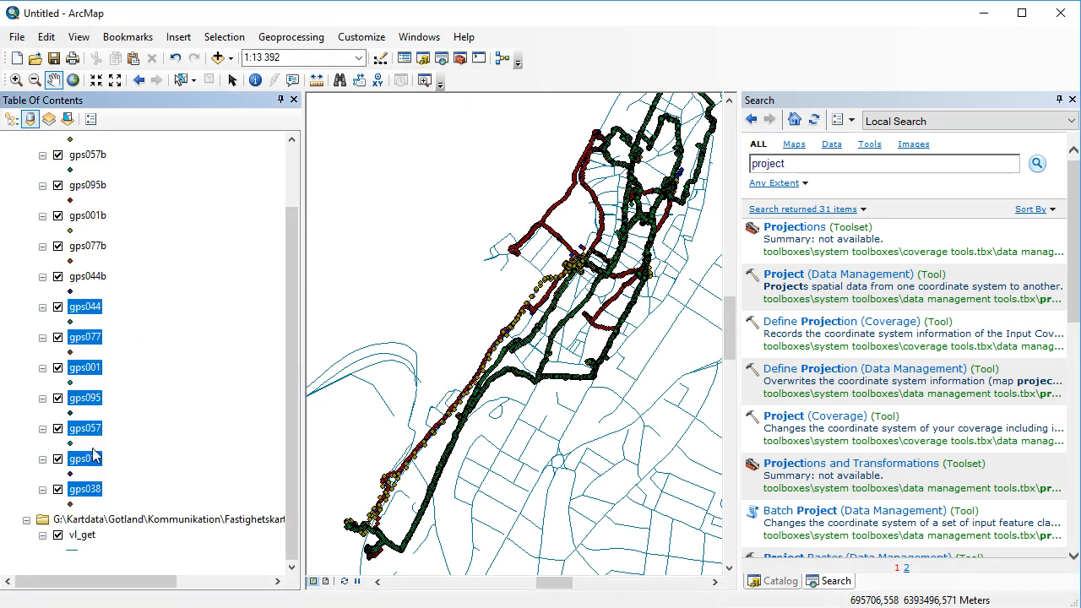
right_click(95, 307)
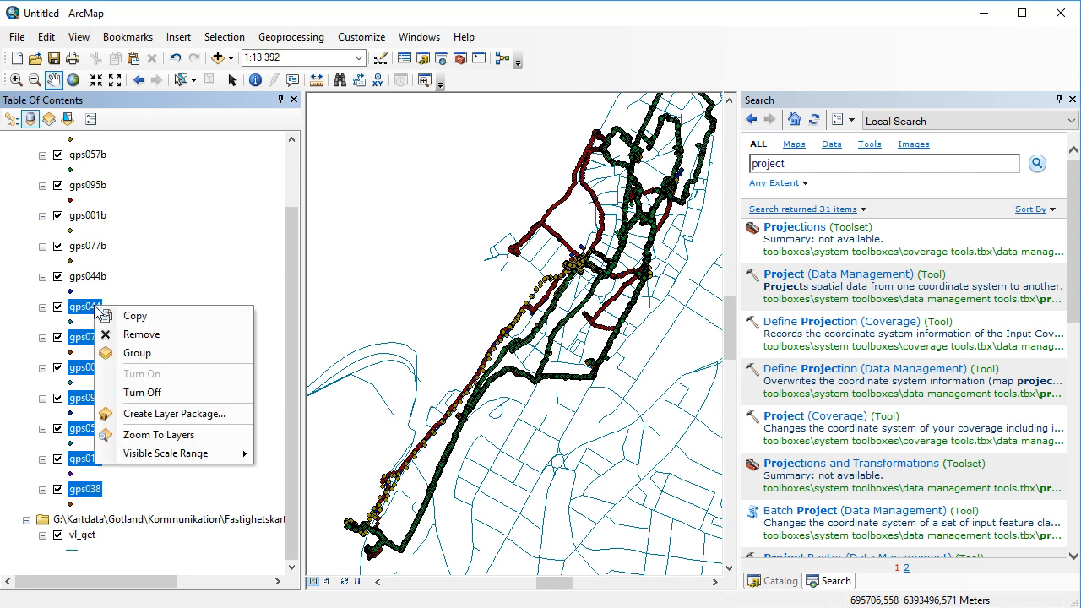
left_click(149, 335)
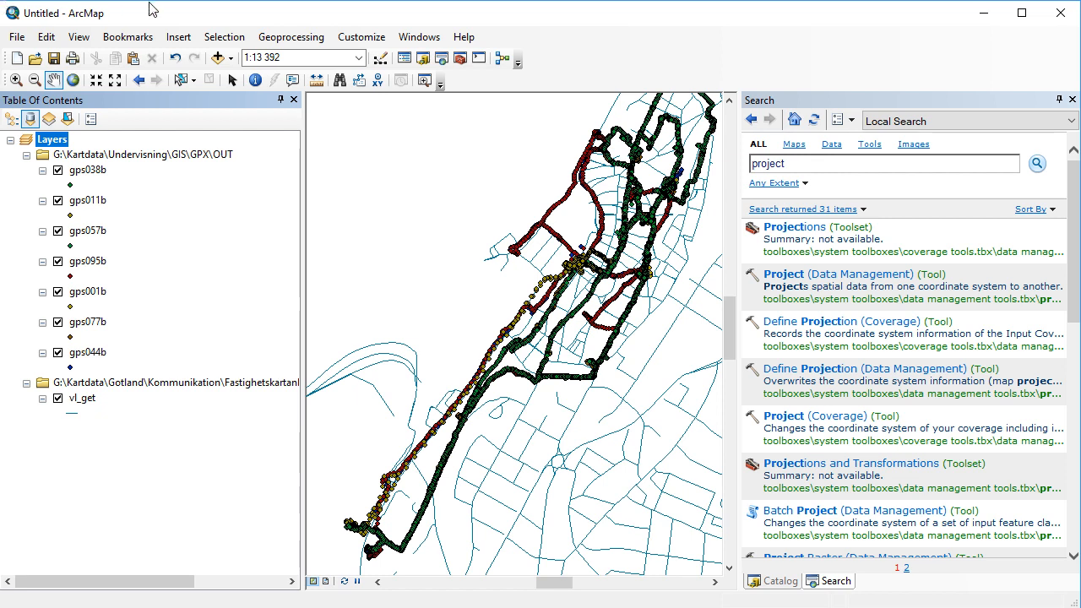
- Show the geoprocessing results of the current session and reopen the earlier Project run for gps038
left_click(287, 38)
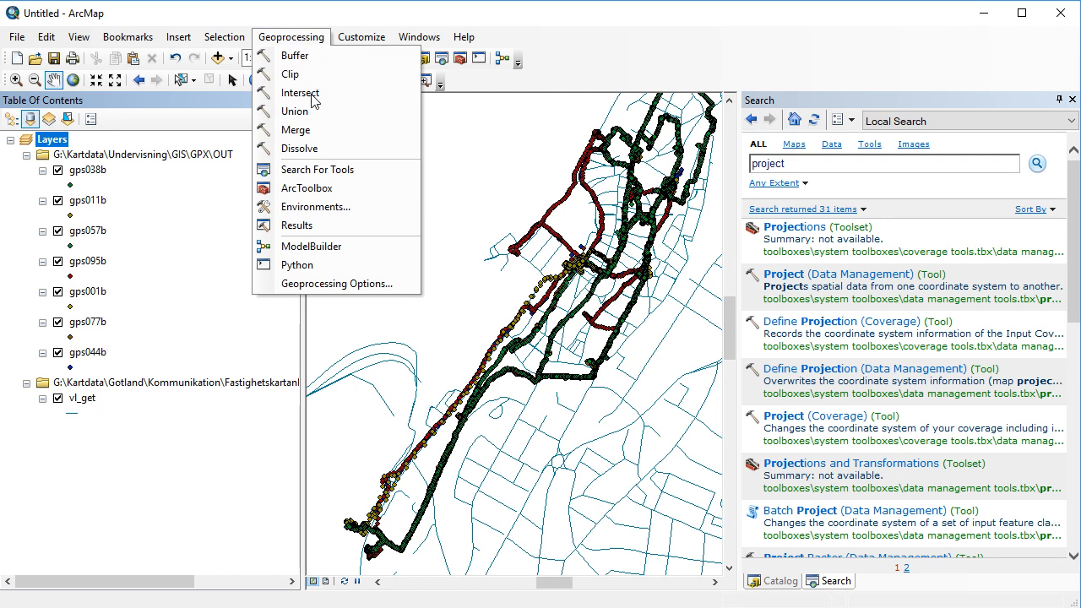
left_click(321, 224)
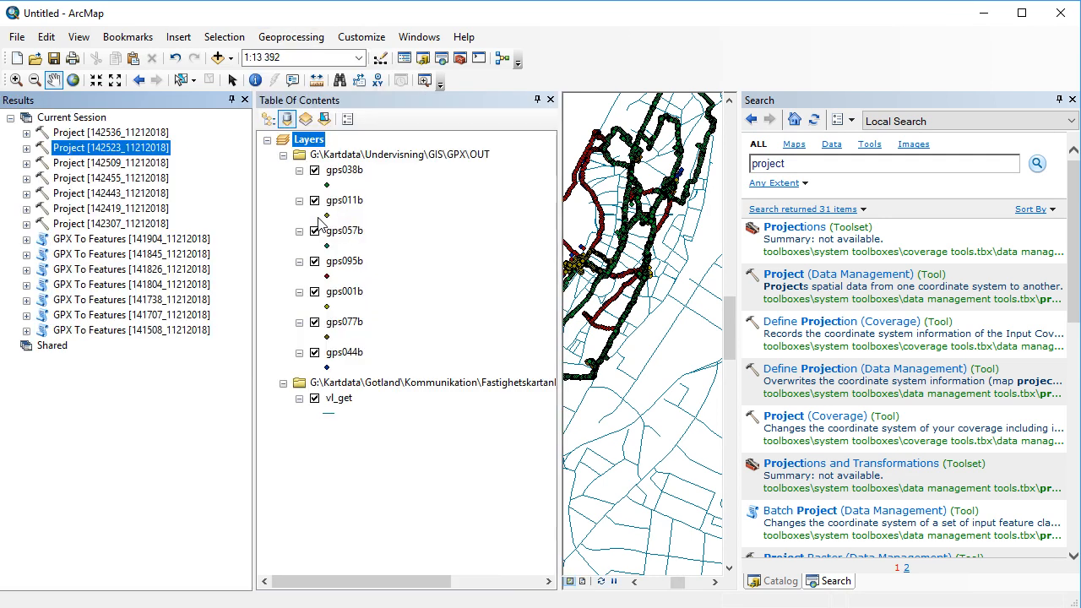
double_click(109, 147)
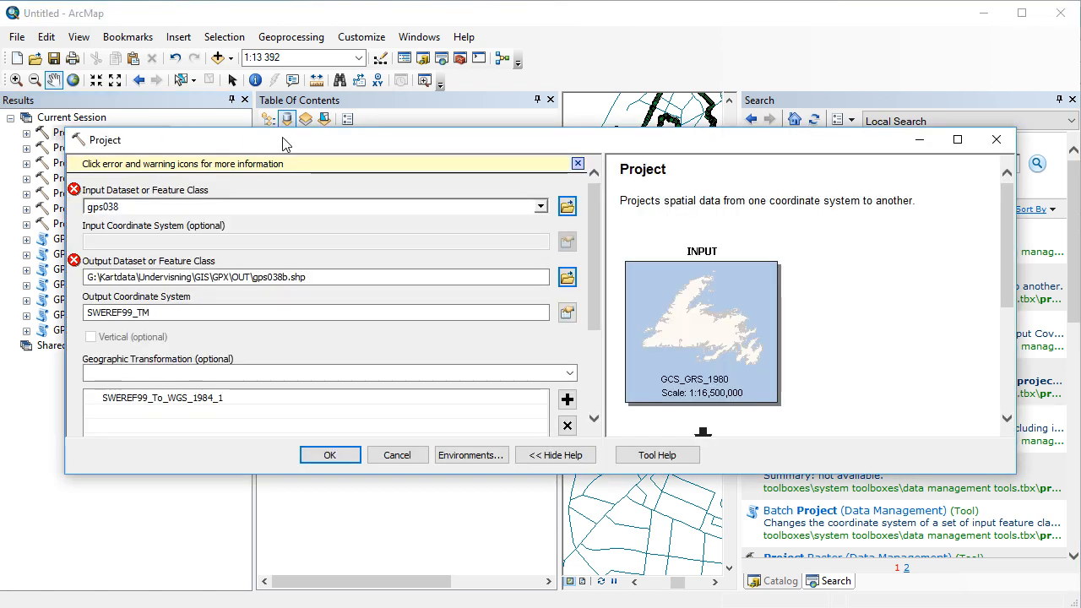
- Review the dataset, coordinate system and transformation settings of the reopened Project run, and dismiss it without rerunning
left_click(541, 206)
left_click(541, 208)
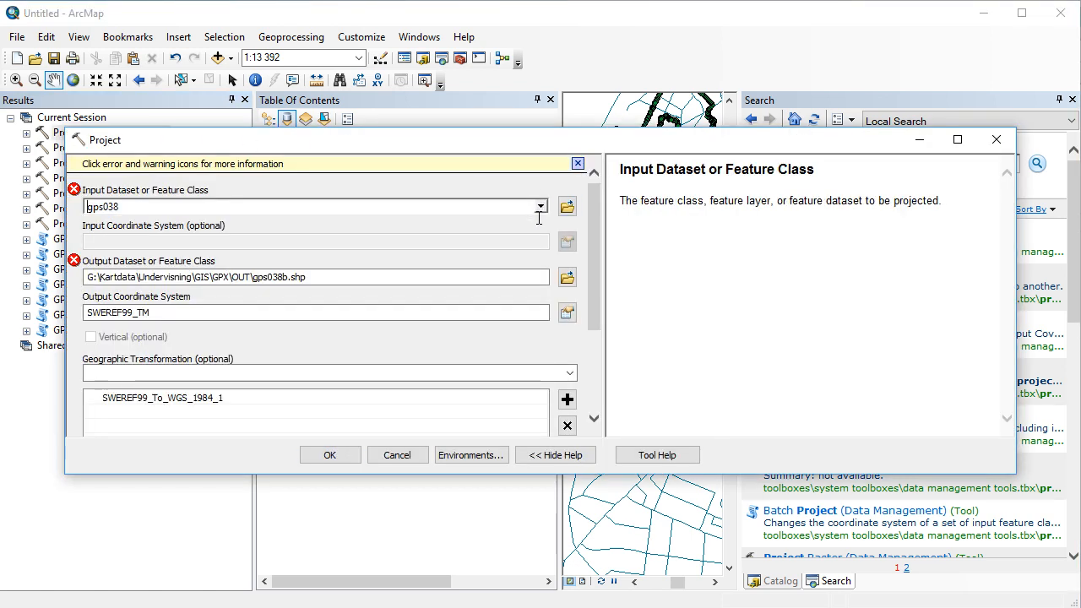
left_click(540, 277)
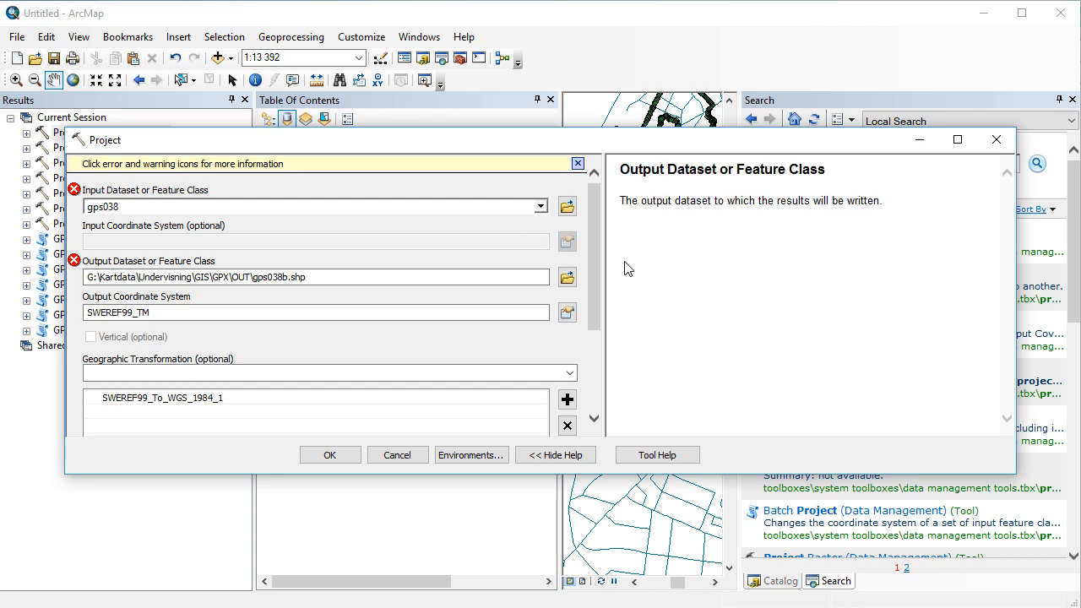
scroll(605, 253, "down", 2)
scroll(603, 270, "down", 2)
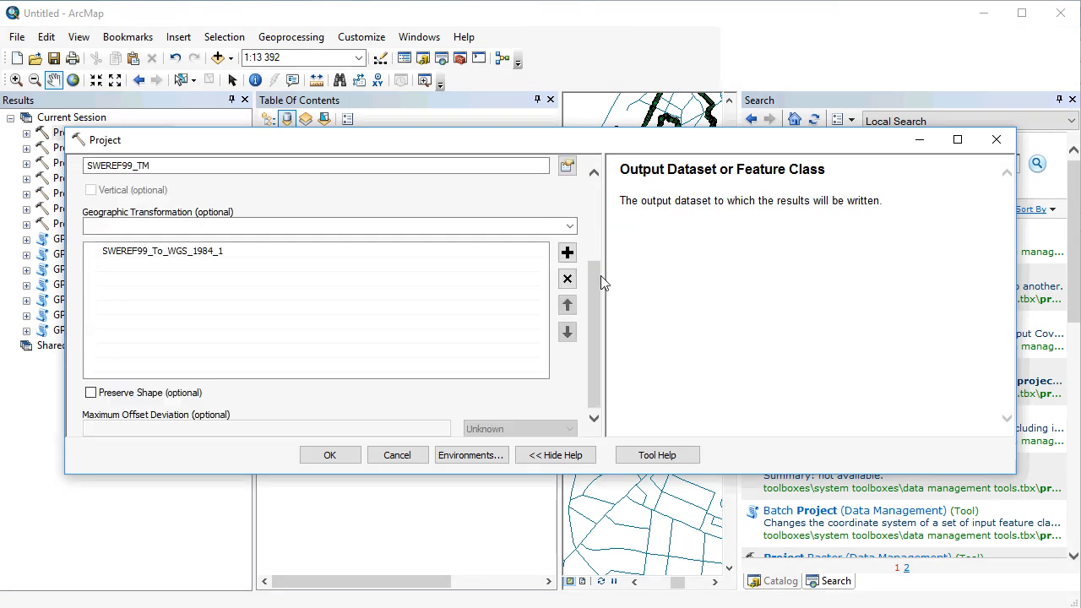
scroll(591, 320, "up", 5)
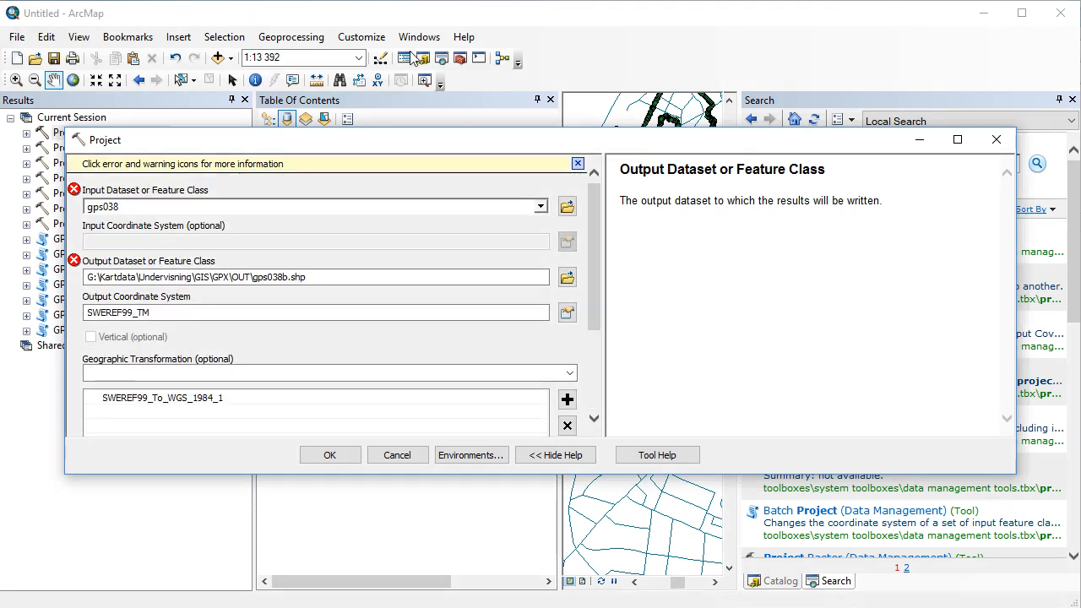
left_click_drag(594, 260, 593, 366)
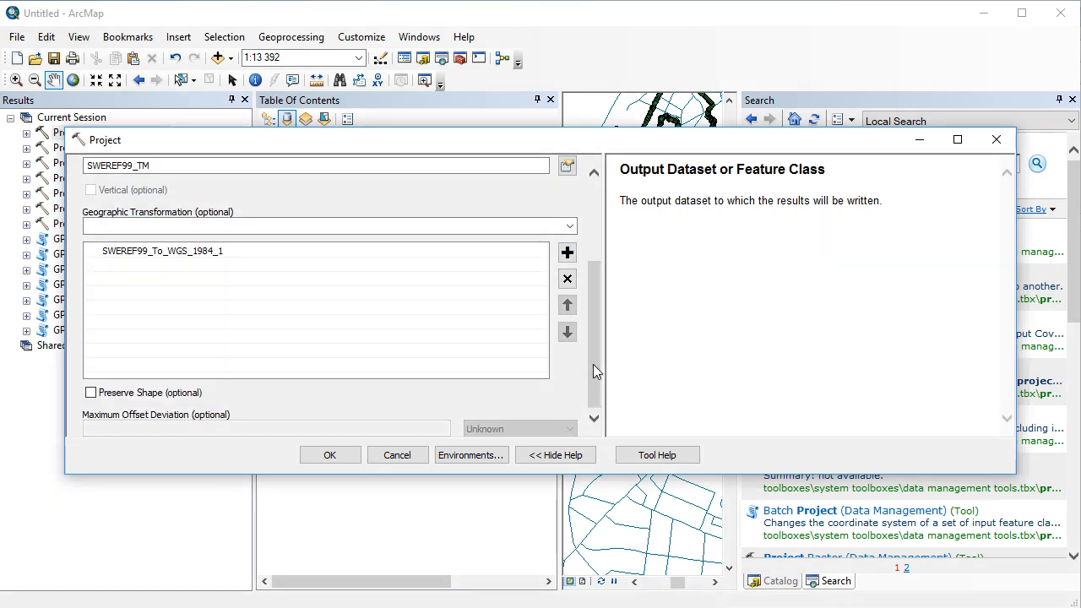
left_click(397, 454)
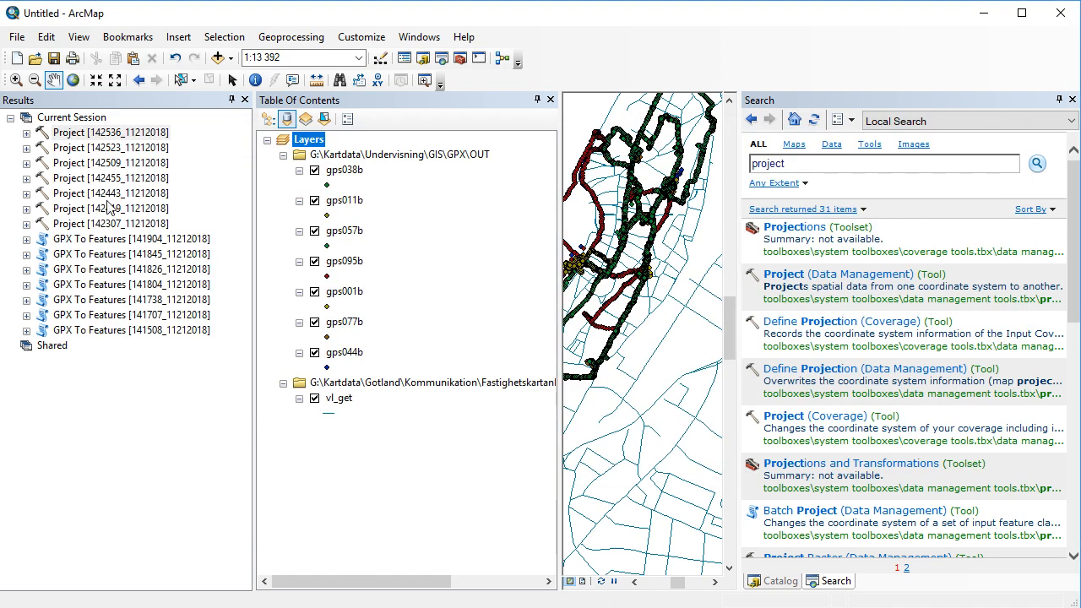
left_click(104, 149)
left_click(101, 239)
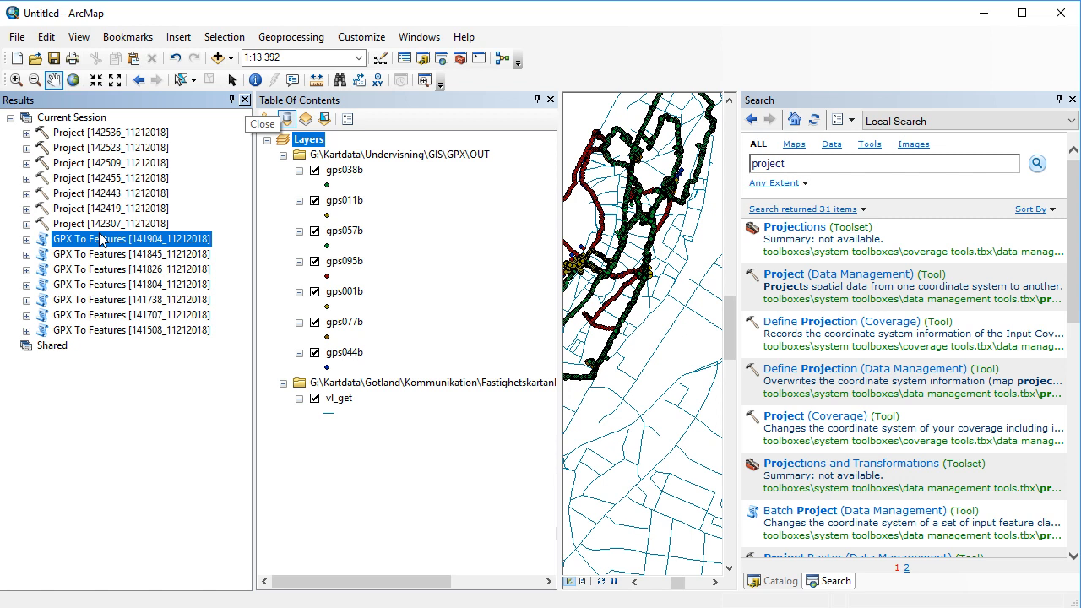
- Close the geoprocessing results and hide every GPS track layer except gps038b, keeping the vl_get roads visible
left_click(245, 100)
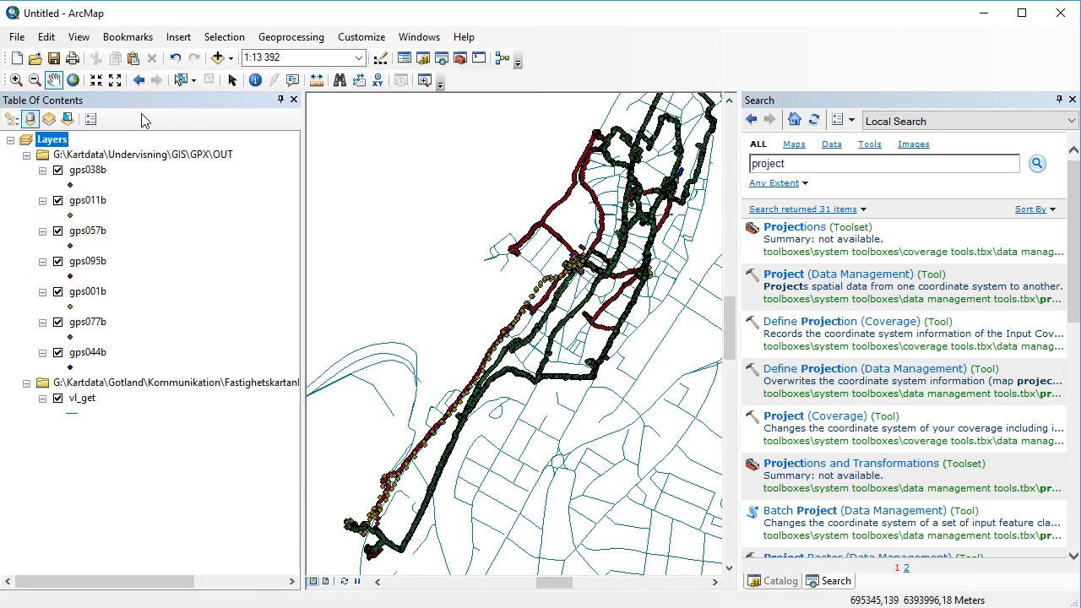
left_click(100, 170)
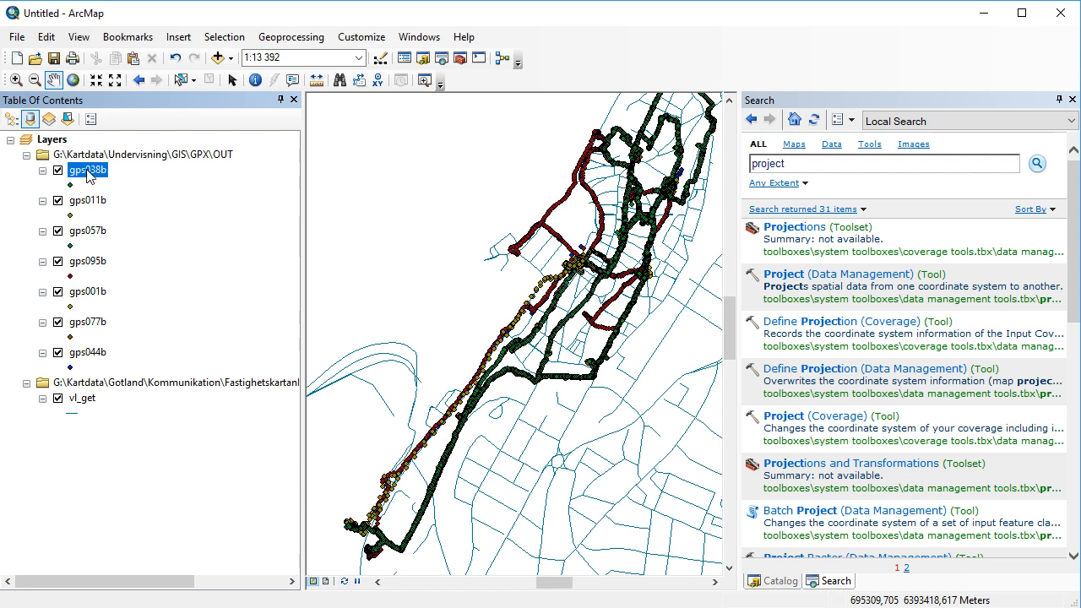
left_click(57, 200)
left_click(57, 230)
left_click(58, 261)
left_click(58, 292)
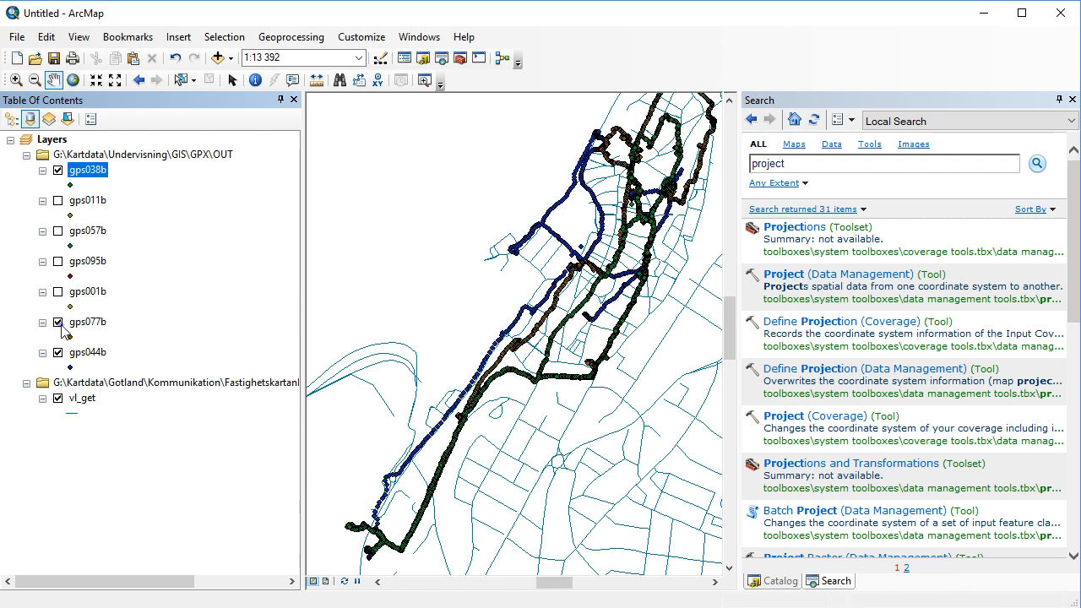
left_click(58, 321)
left_click(57, 353)
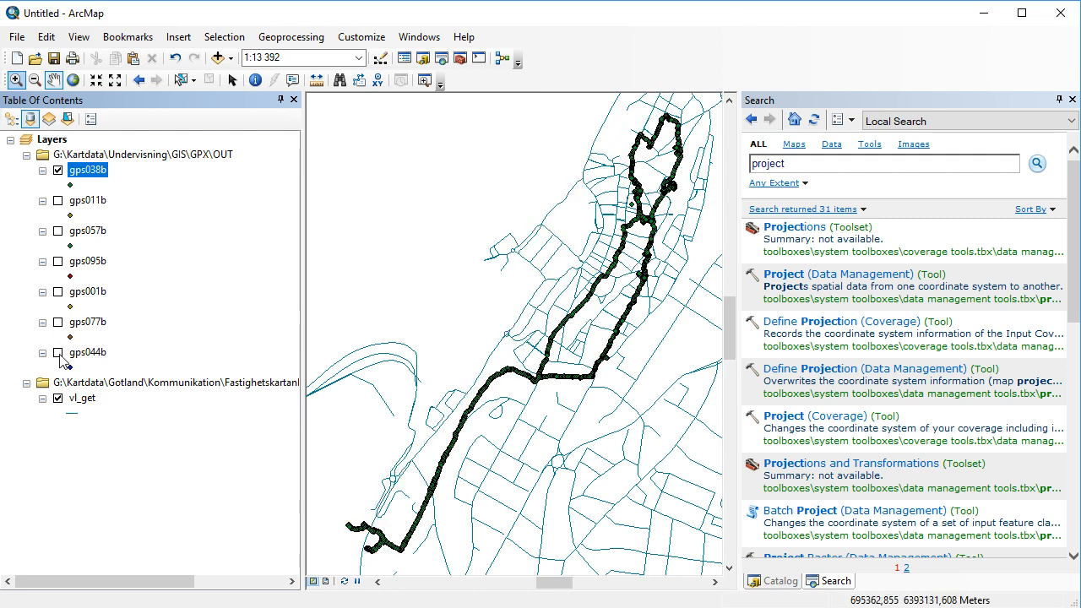
- Examine up close how the gps038b track points line up with the vl_get road network along the route
left_click(15, 80)
left_click_drag(635, 196, 673, 256)
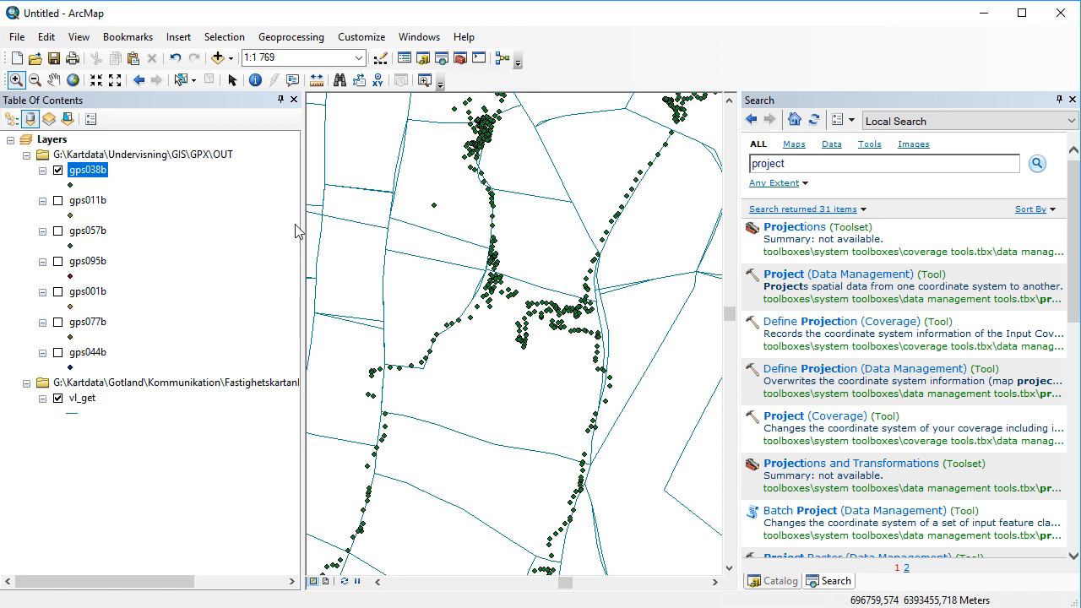
left_click(56, 82)
left_click_drag(558, 177, 472, 407)
left_click_drag(619, 222, 541, 322)
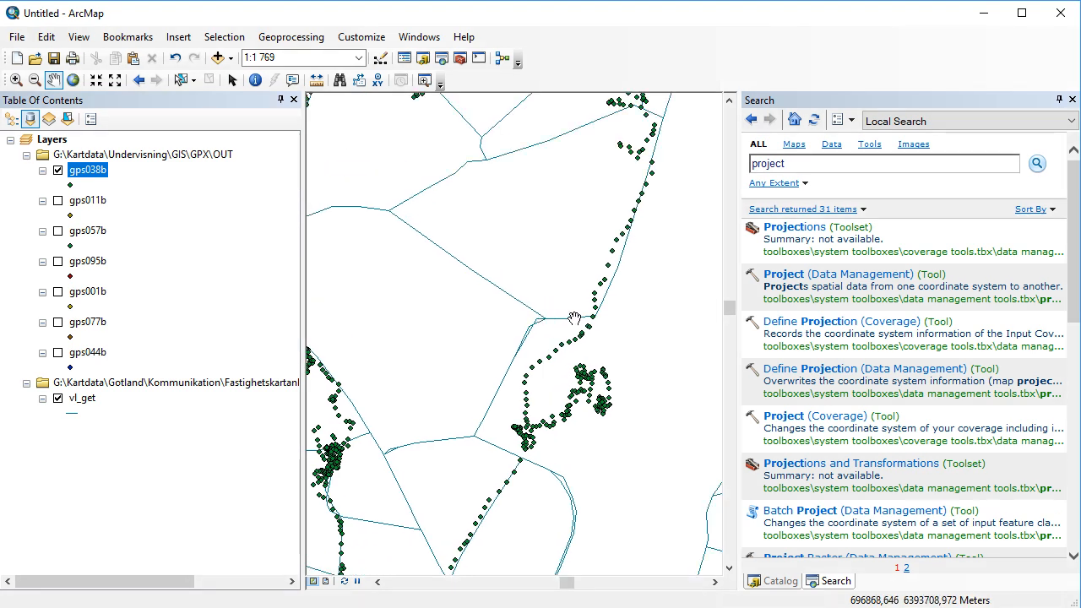
left_click_drag(642, 231, 663, 436)
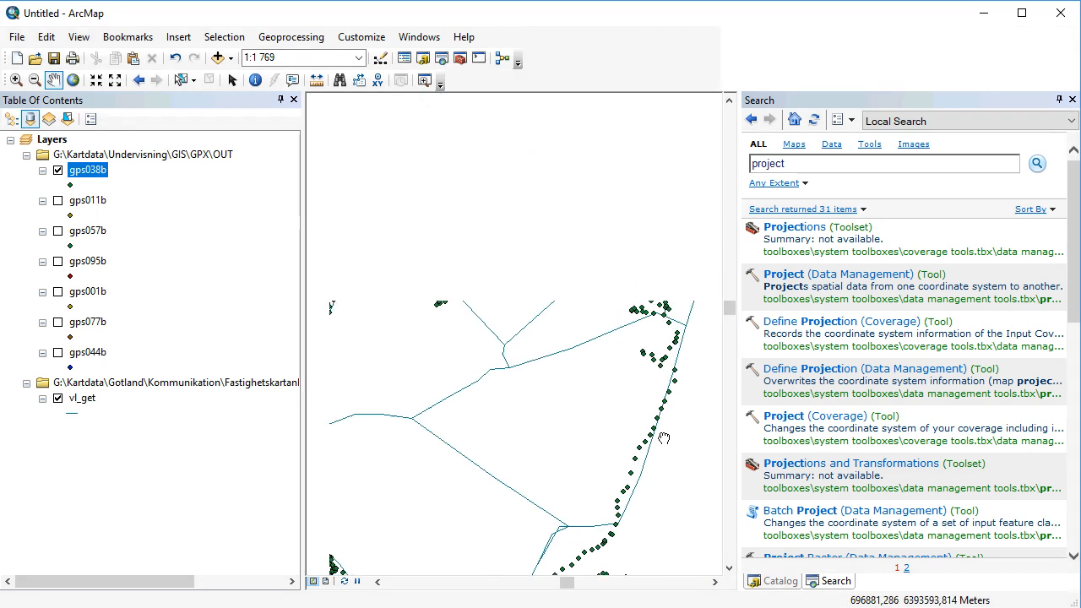
left_click_drag(645, 268, 644, 451)
left_click_drag(500, 309, 662, 173)
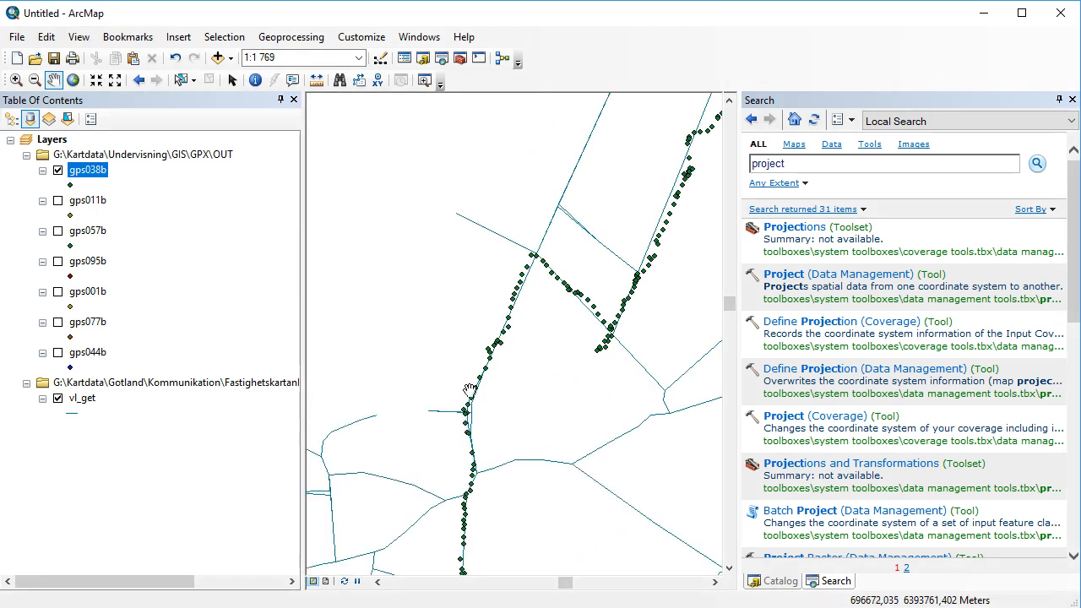
left_click_drag(470, 393, 582, 227)
left_click_drag(515, 416, 534, 193)
left_click_drag(570, 391, 545, 269)
left_click_drag(553, 406, 434, 250)
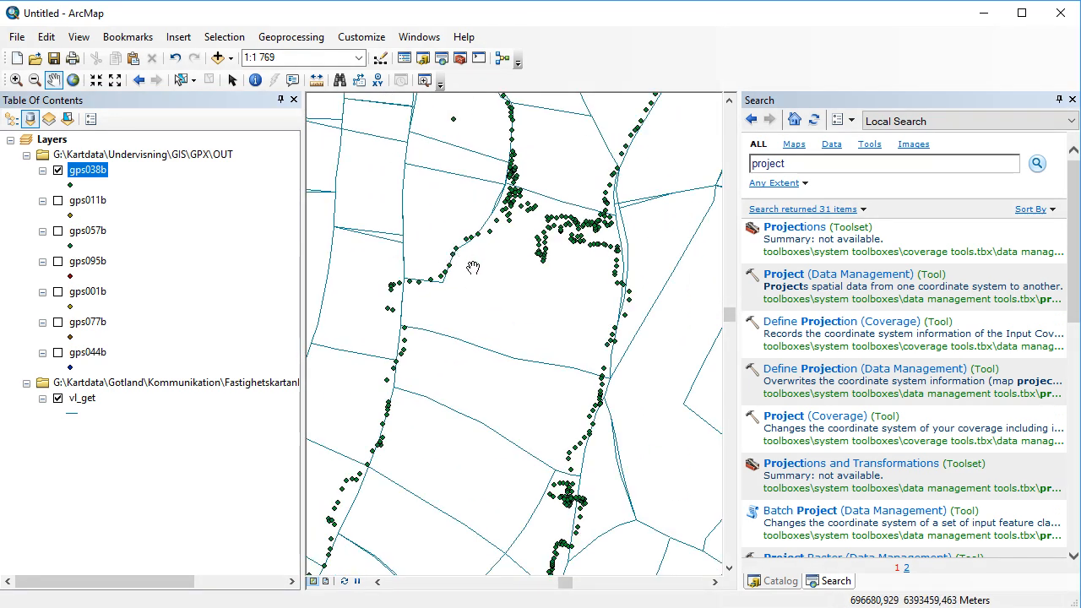
scroll(471, 263, "up", 2)
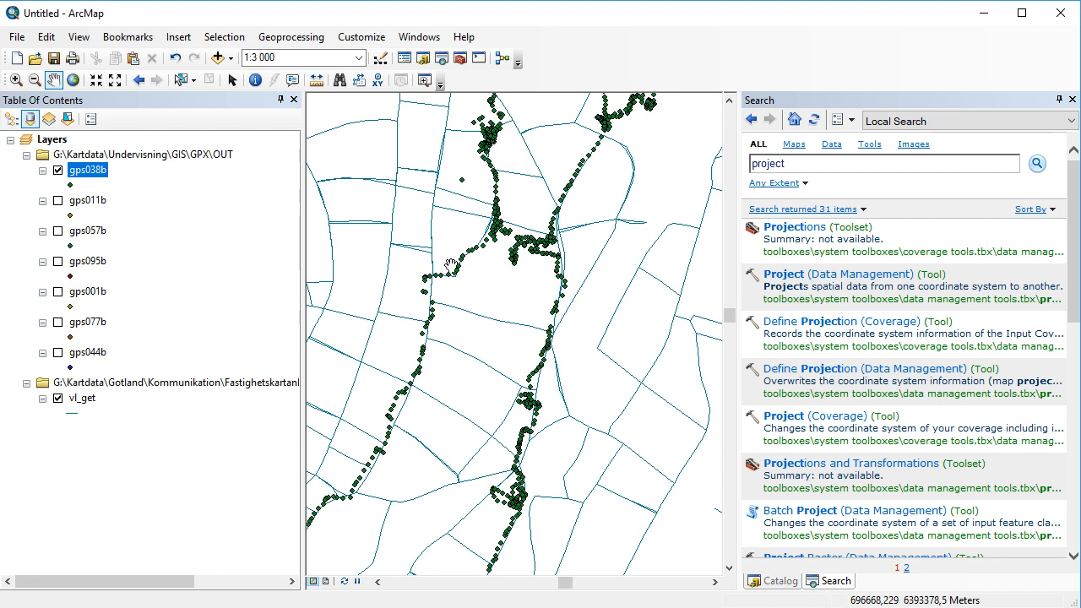
scroll(522, 317, "up", 3)
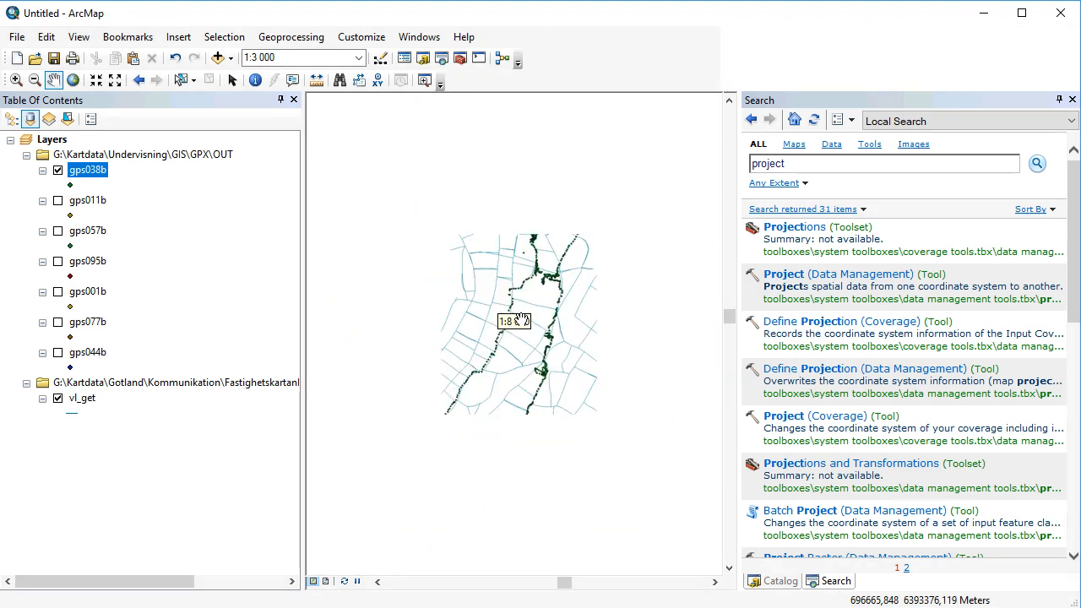
scroll(521, 320, "down", 3)
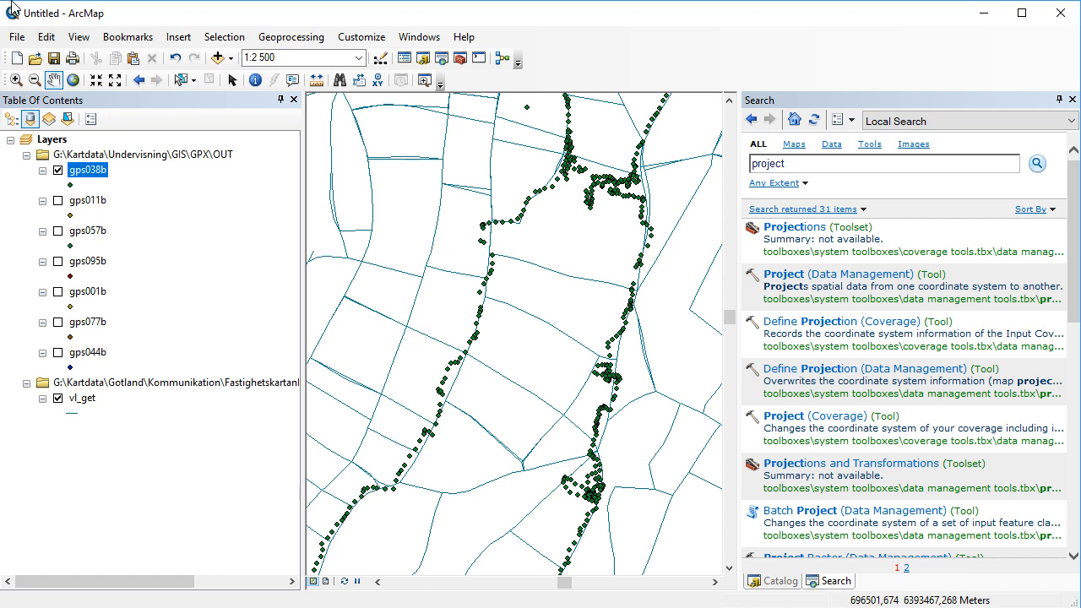
- Open the gps038b attribute table and examine its name, type, date-time and elevation fields
right_click(98, 178)
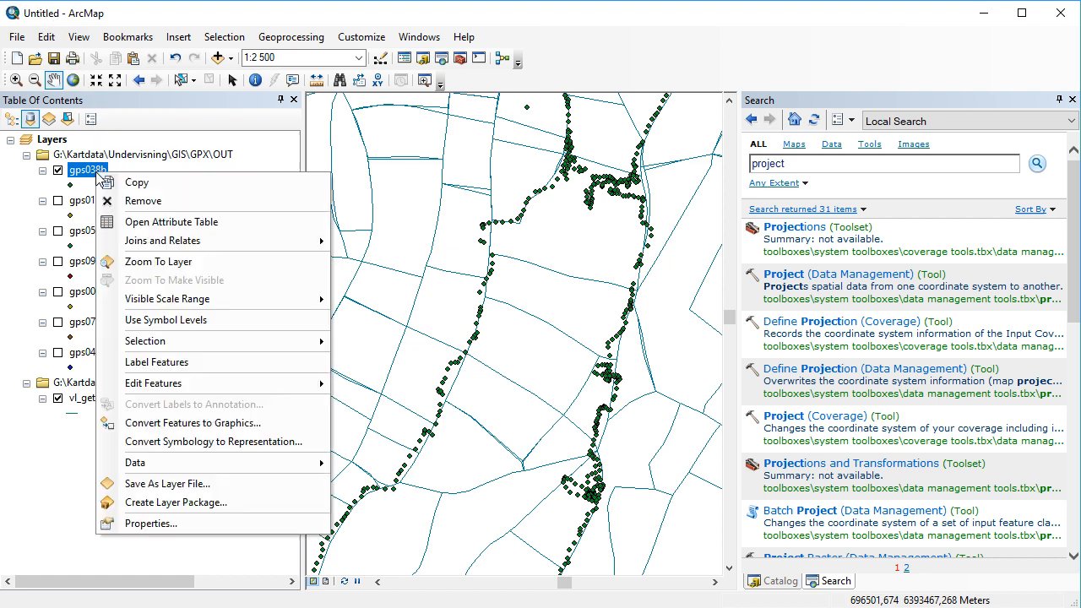
left_click(148, 222)
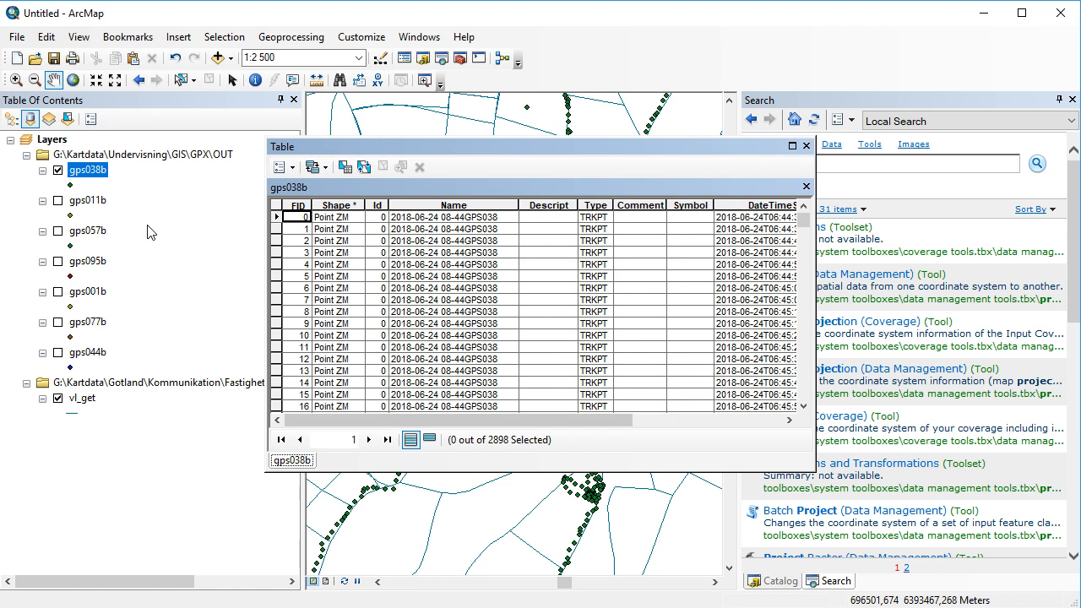
left_click(456, 253)
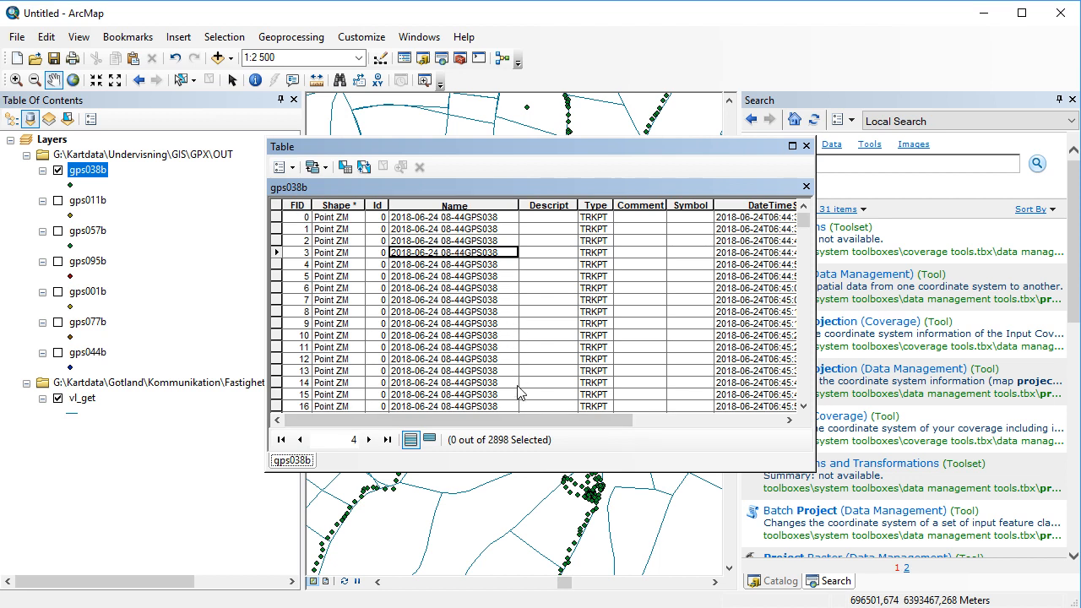
left_click_drag(518, 422, 661, 424)
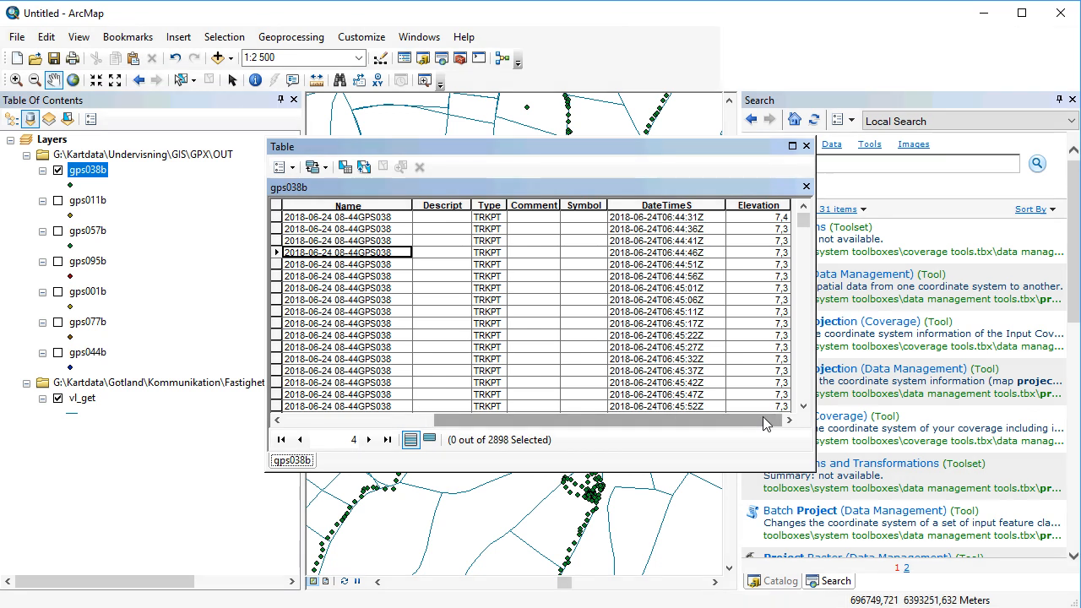
left_click(782, 217)
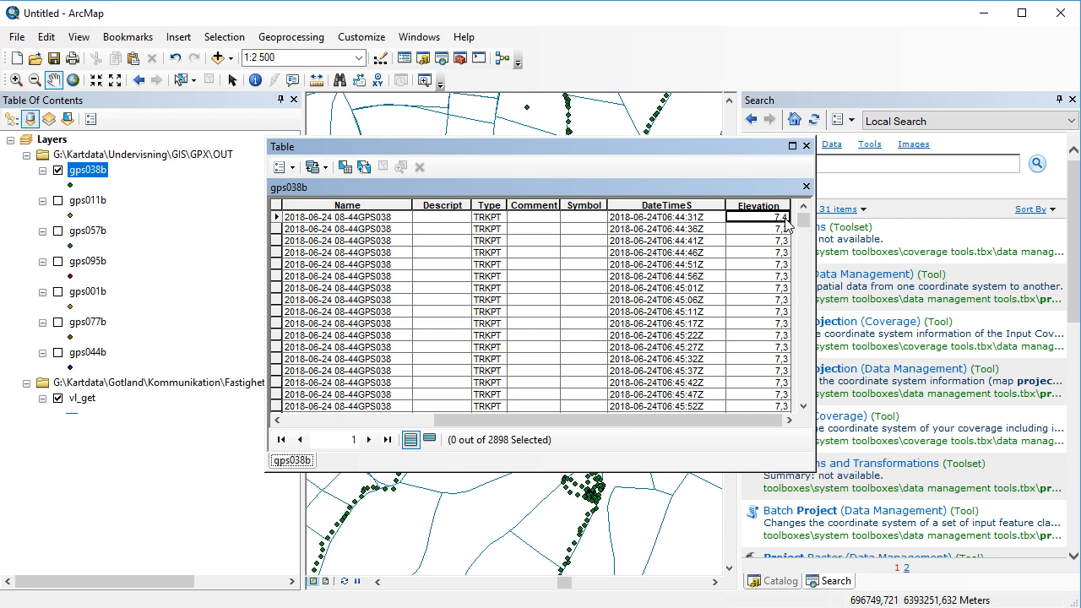
- Examine the Type values near the end of the gps038b table, comparing track points with waypoints
left_click_drag(805, 229, 793, 425)
left_click_drag(698, 427, 483, 457)
scroll(423, 309, "up", 8)
scroll(420, 312, "up", 6)
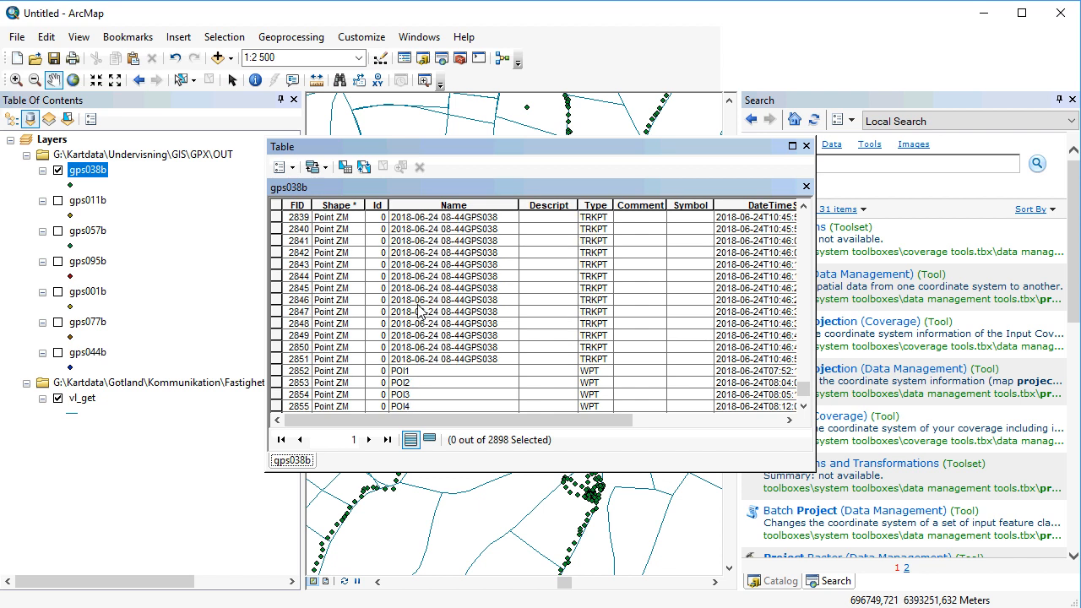
left_click(597, 357)
left_click(597, 290)
left_click(598, 241)
left_click(599, 322)
left_click(603, 359)
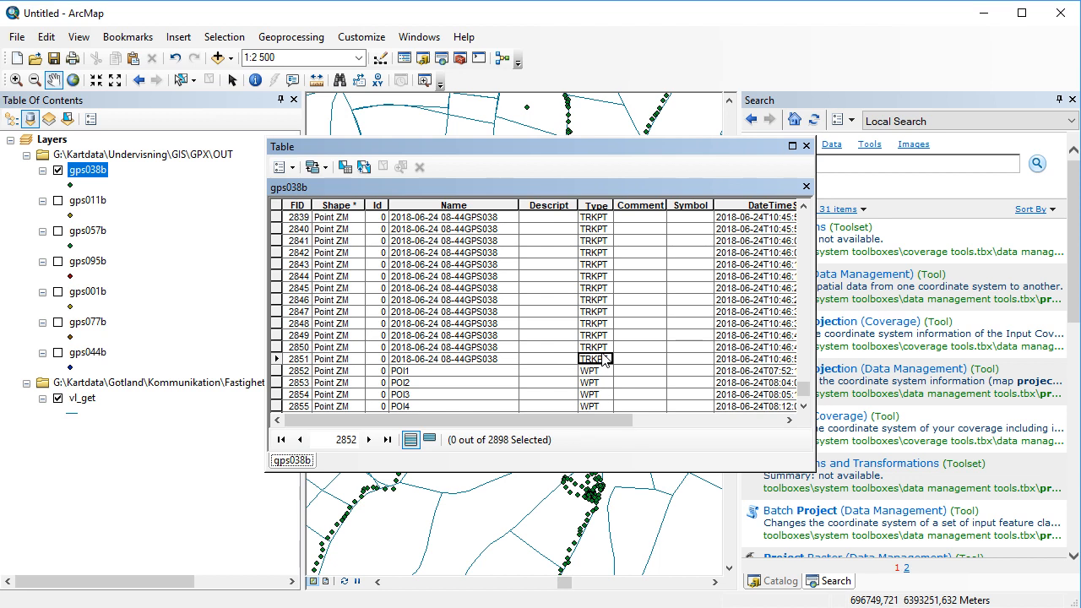
- Select the waypoint records POI1 to POI46 in the gps038b table and check where they lie on the map
left_click_drag(282, 371, 282, 498)
left_click_drag(542, 151, 971, 132)
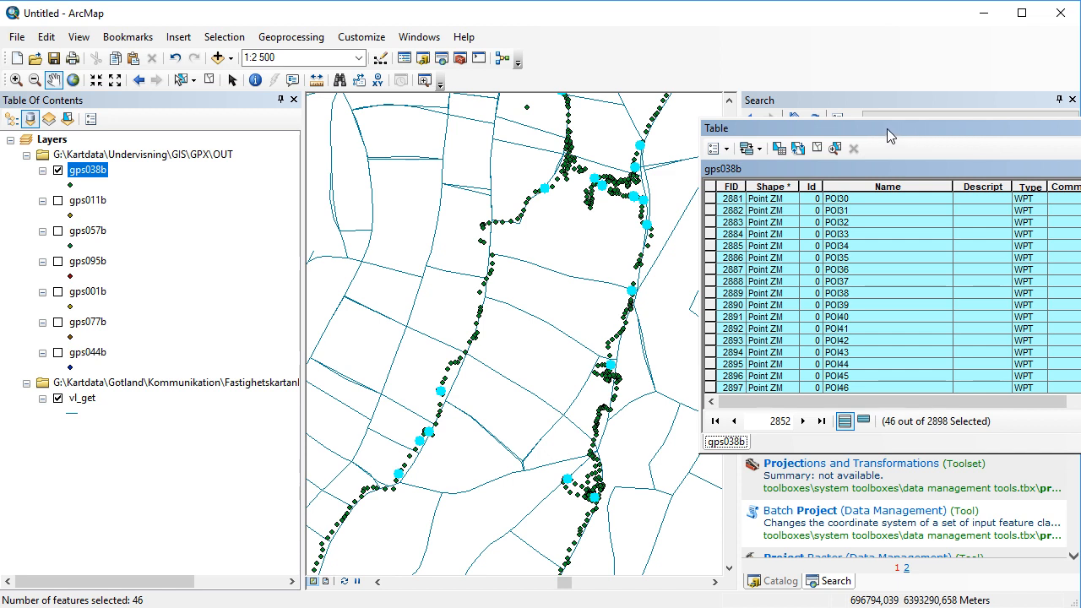
left_click_drag(886, 128, 574, 115)
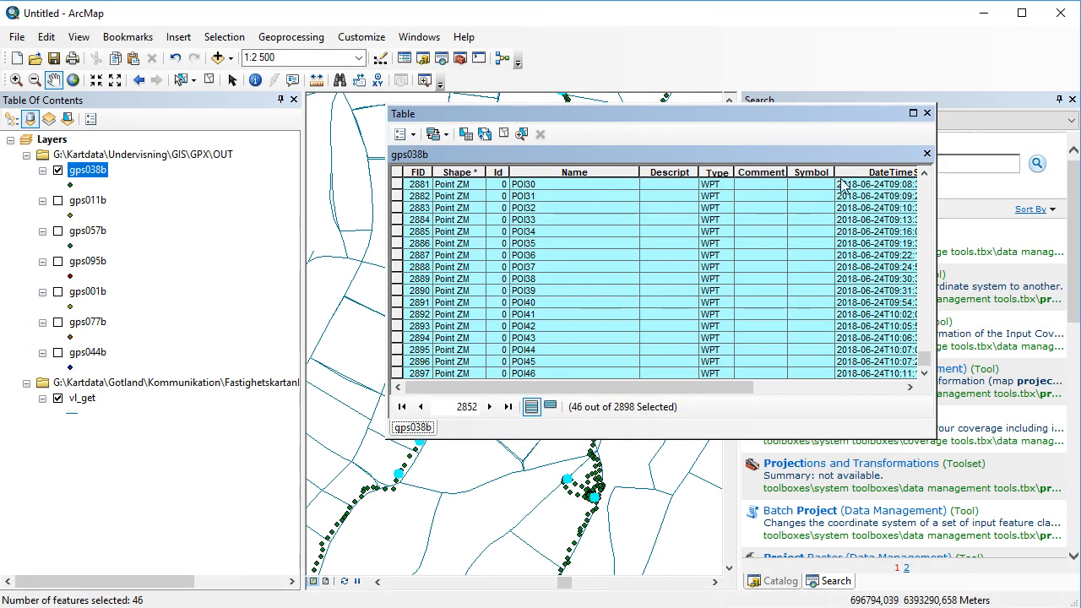
left_click(925, 338)
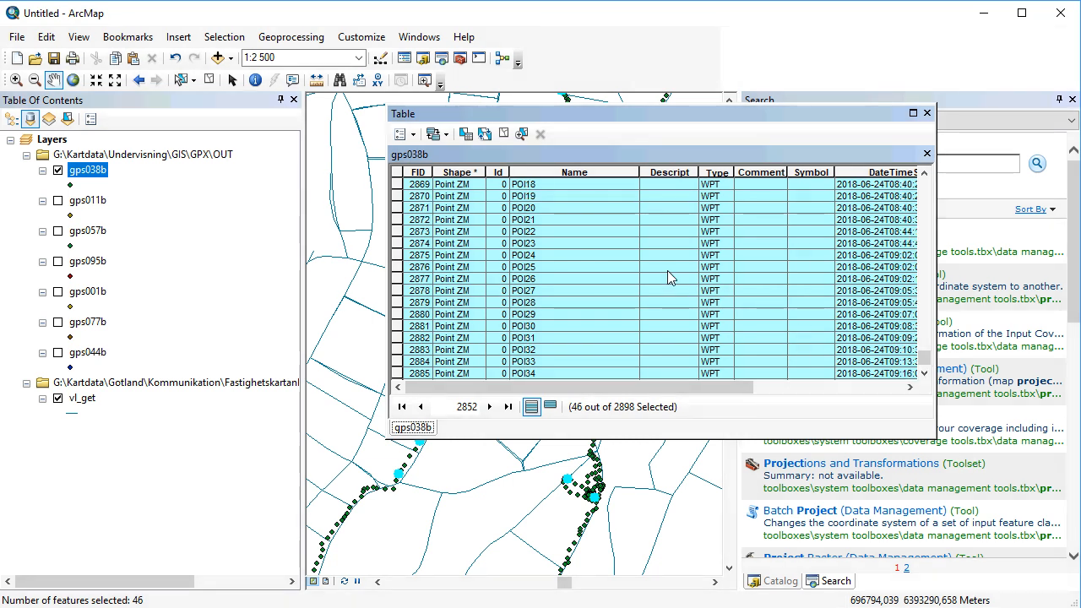
scroll(672, 275, "up", 6)
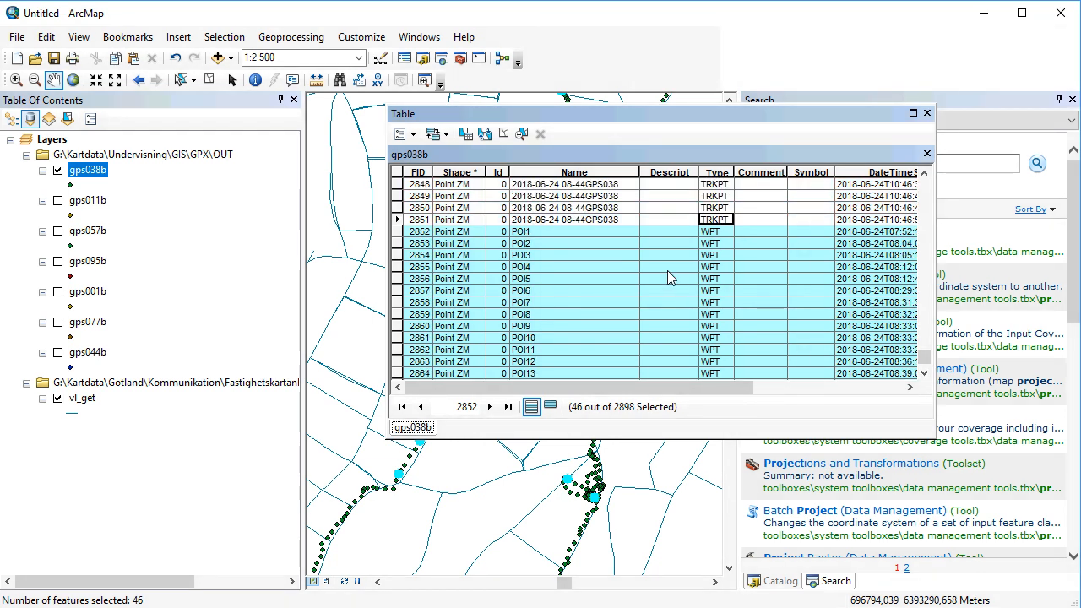
left_click_drag(926, 359, 926, 355)
left_click(601, 255)
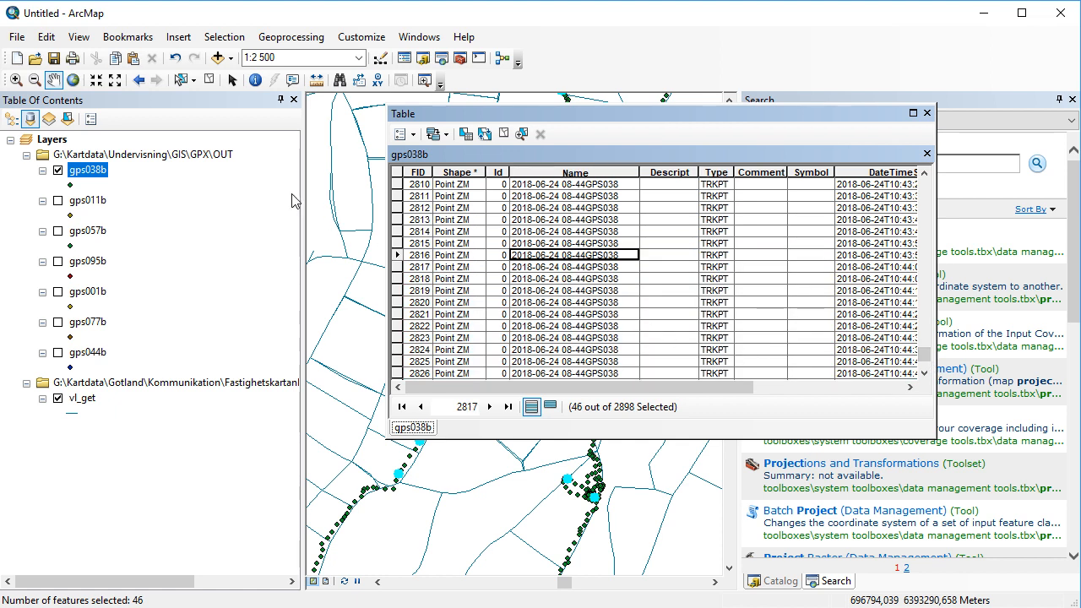
- Clear the waypoint selection and close the gps038b attribute table
left_click(224, 37)
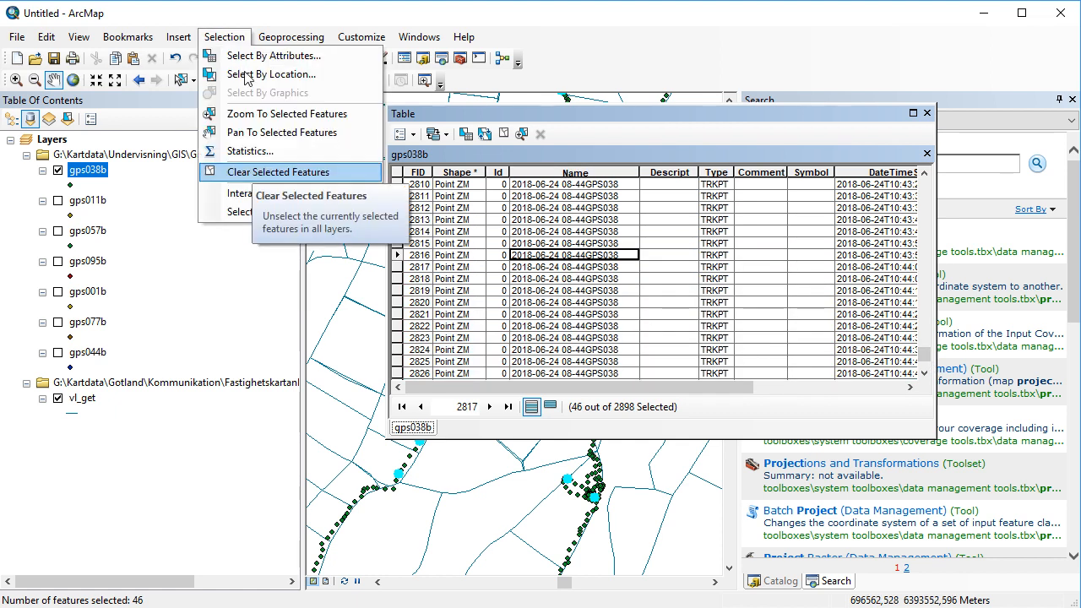
left_click(257, 164)
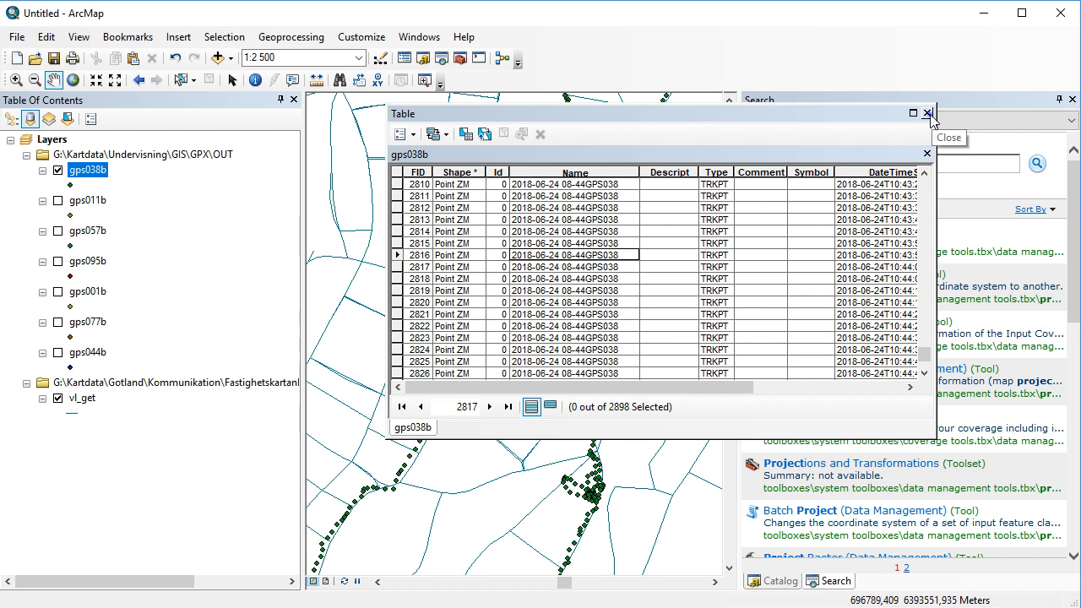
left_click(929, 114)
- Select by attributes all gps038b features that match the expression "Type" <> 'WPT', as a new selection
left_click(228, 37)
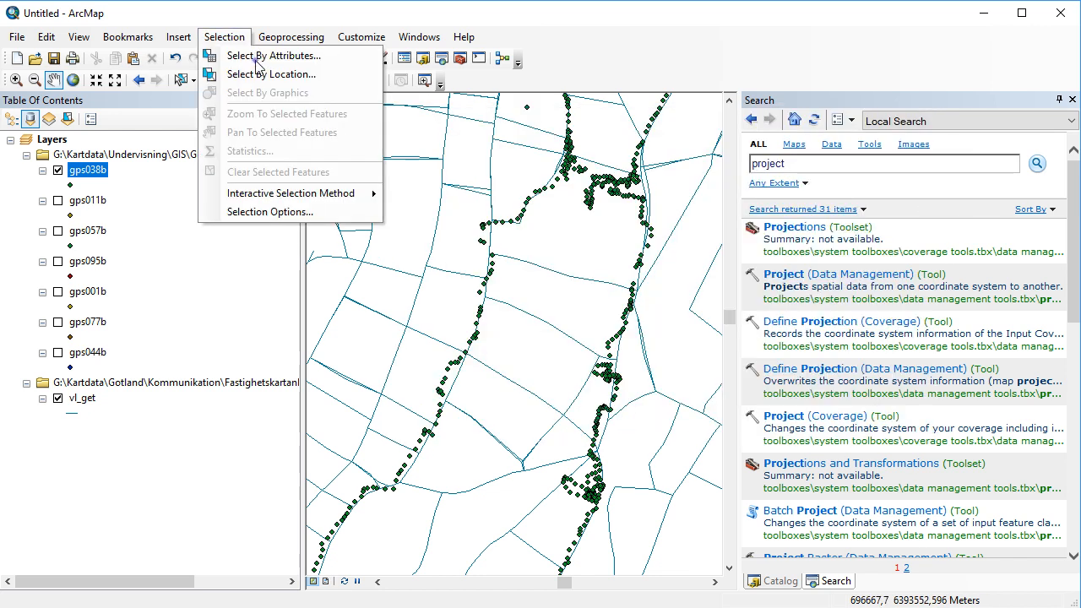
left_click(269, 56)
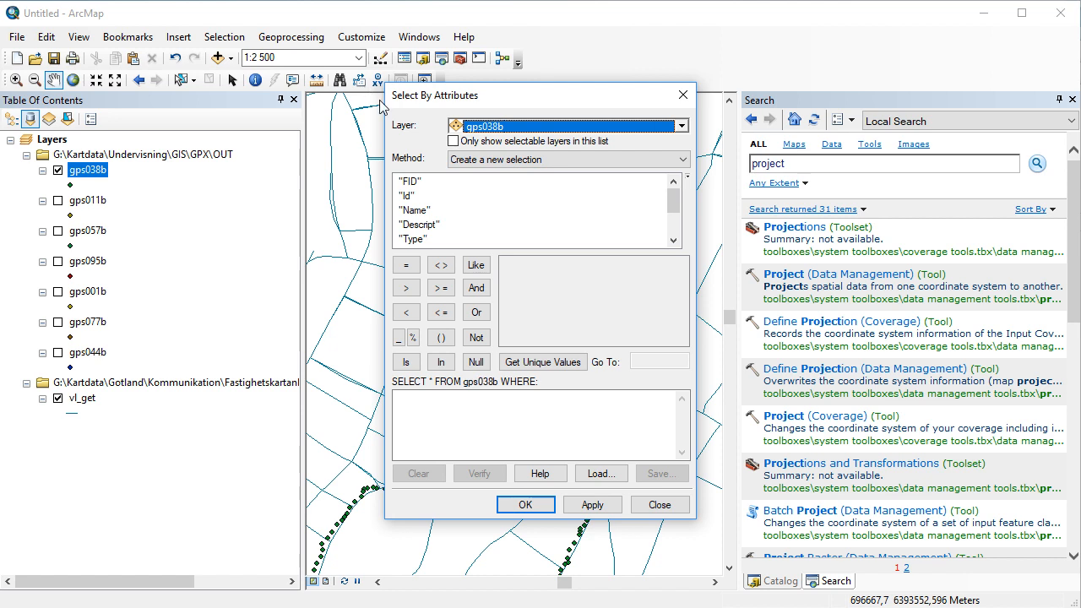
double_click(422, 240)
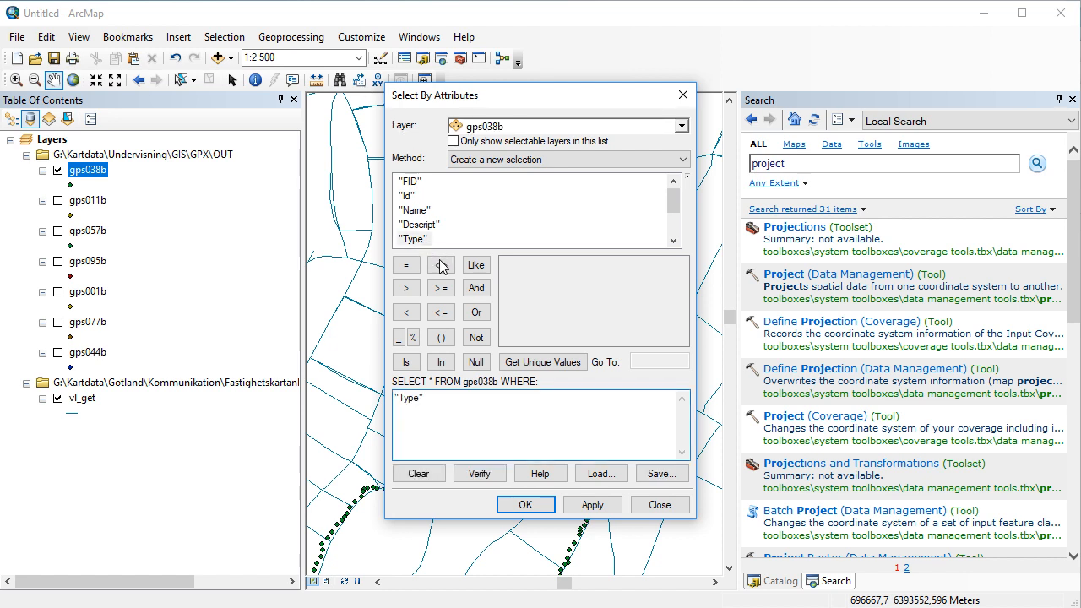
left_click(441, 264)
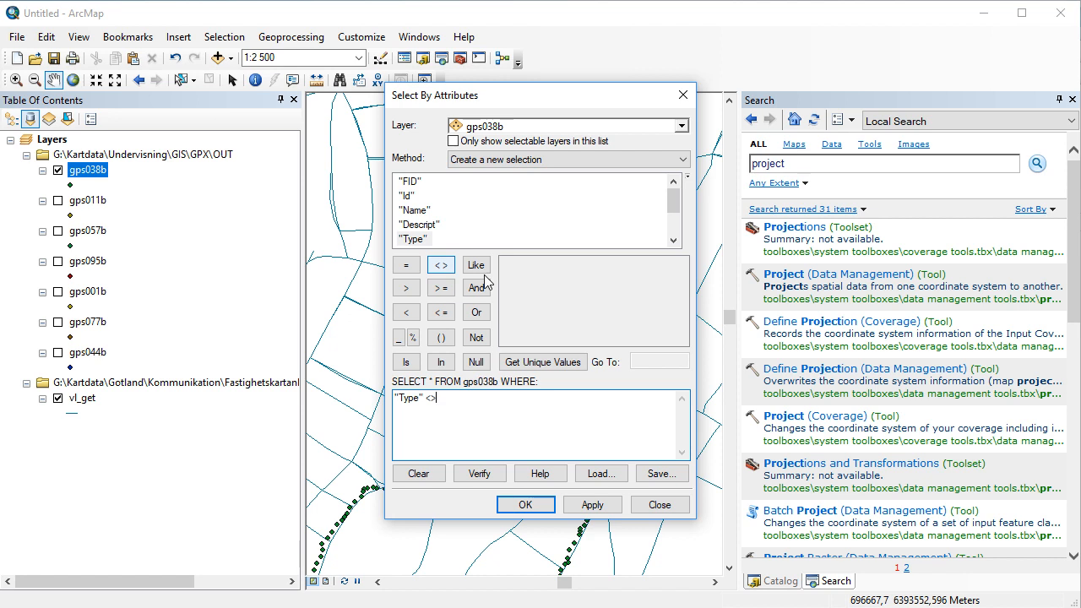
left_click(523, 362)
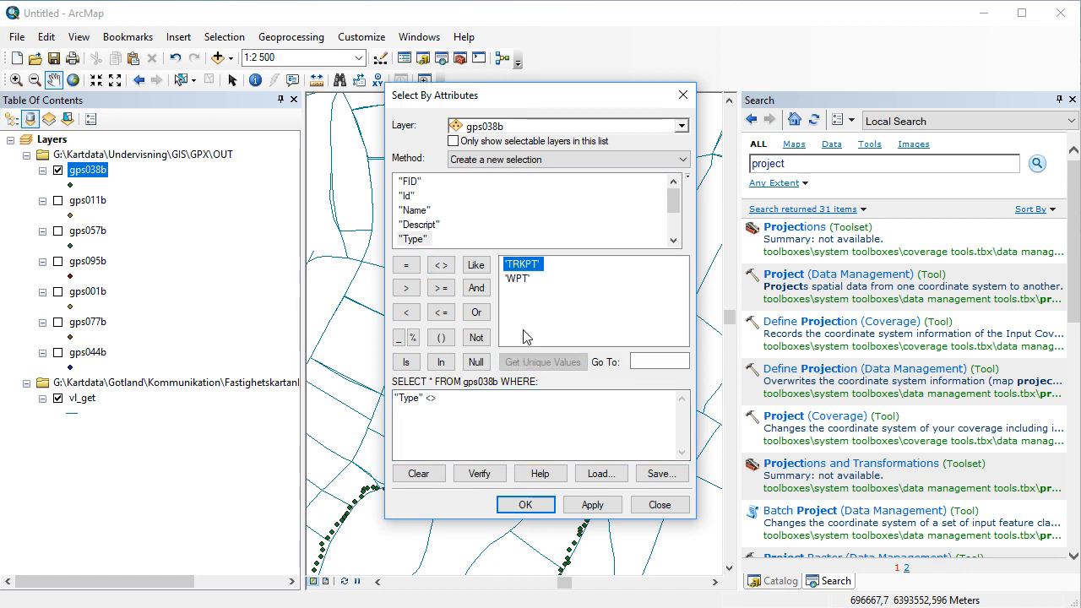
double_click(523, 280)
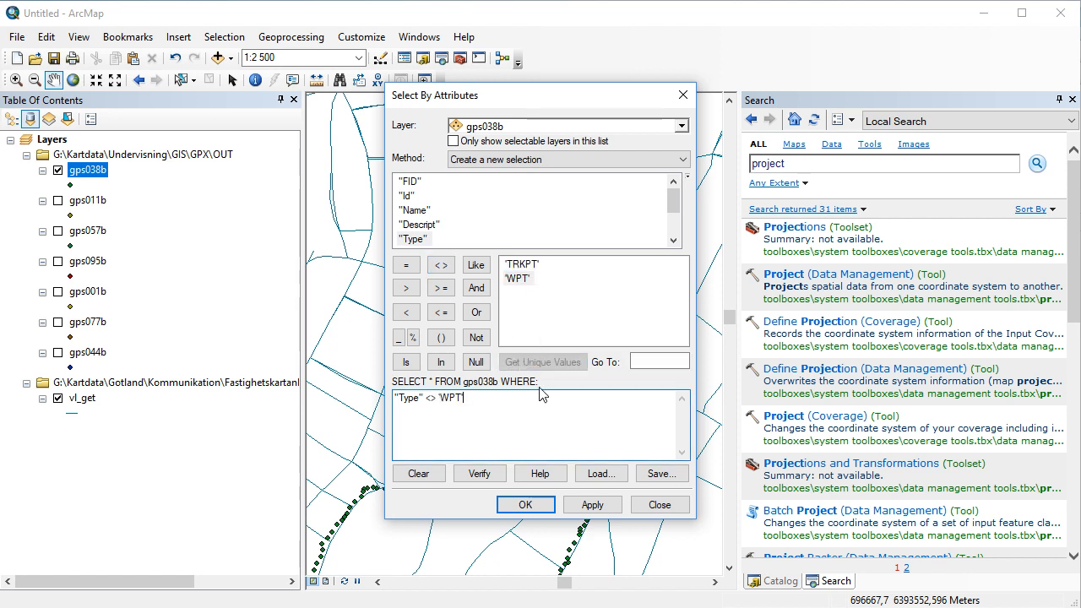
left_click(525, 505)
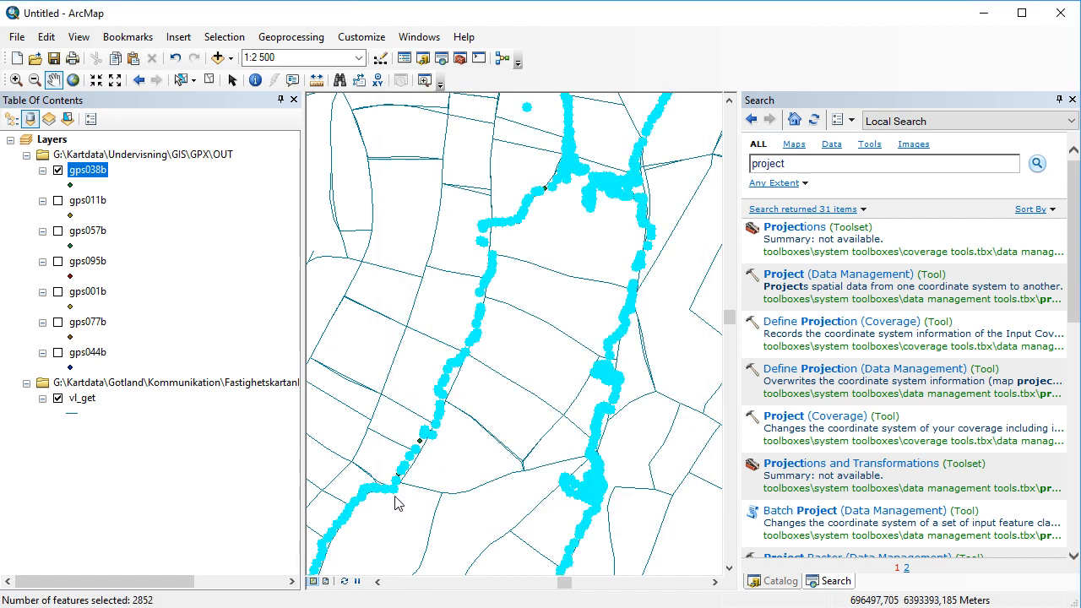
- Examine the gps038b attribute table around the last track points and the waypoints to check which records are selected
right_click(93, 176)
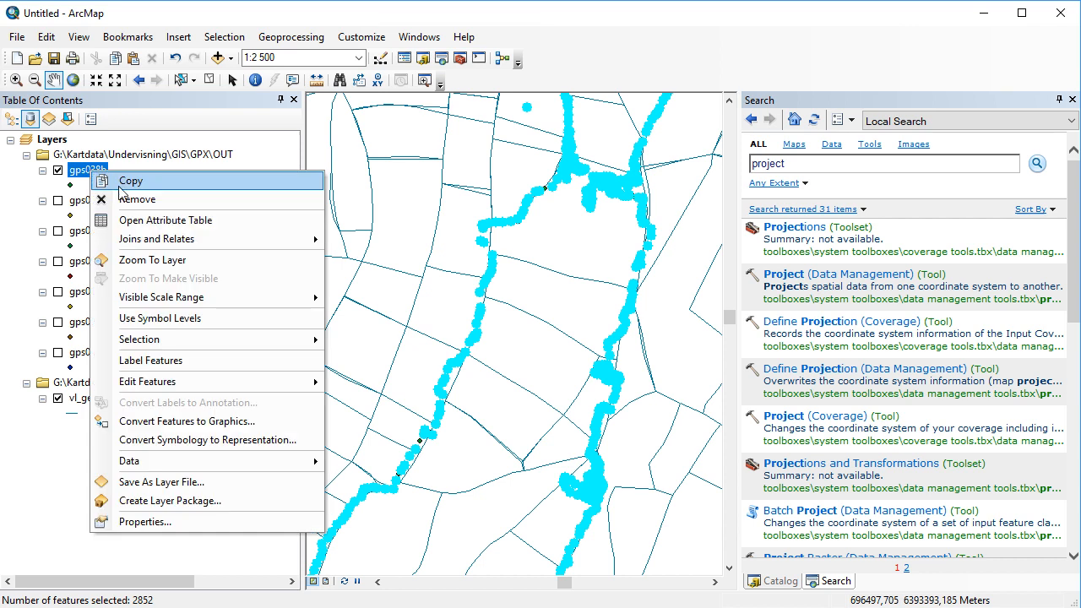
left_click(127, 220)
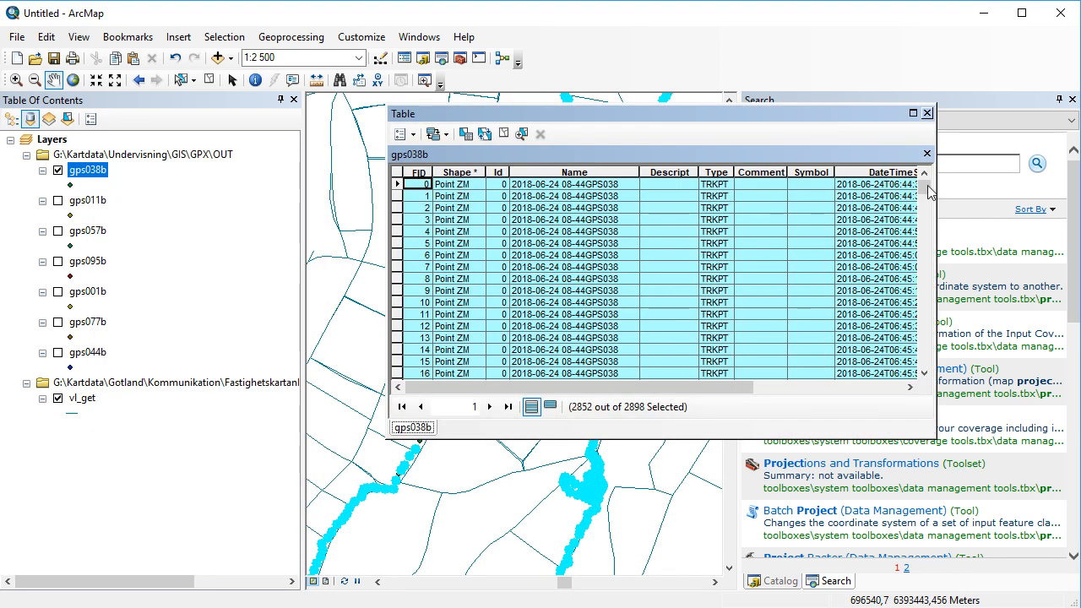
left_click_drag(924, 187, 919, 385)
scroll(696, 324, "up", 7)
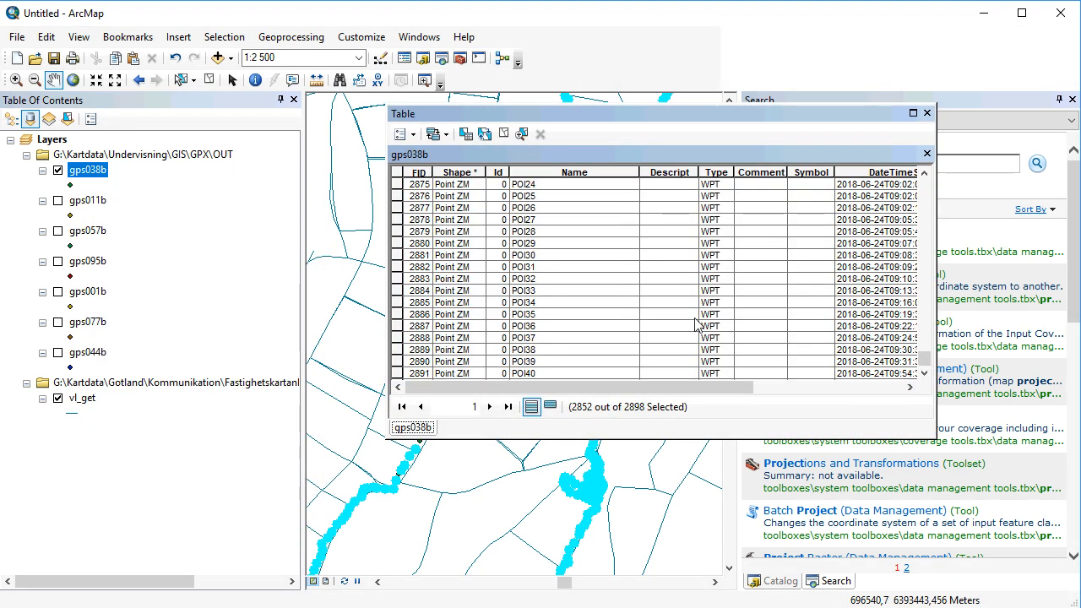
scroll(696, 324, "up", 5)
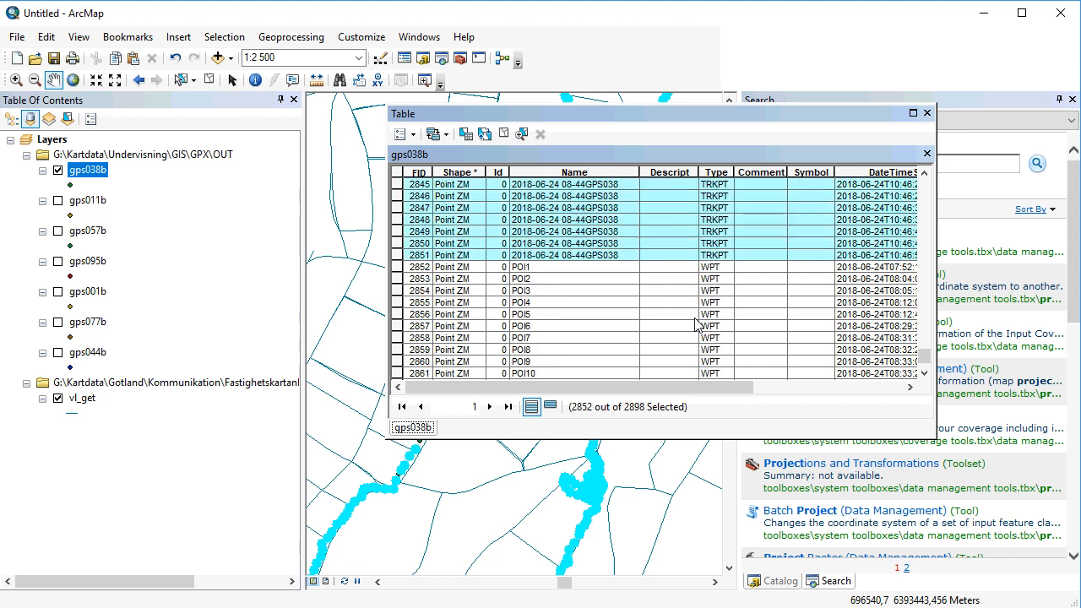
left_click(927, 112)
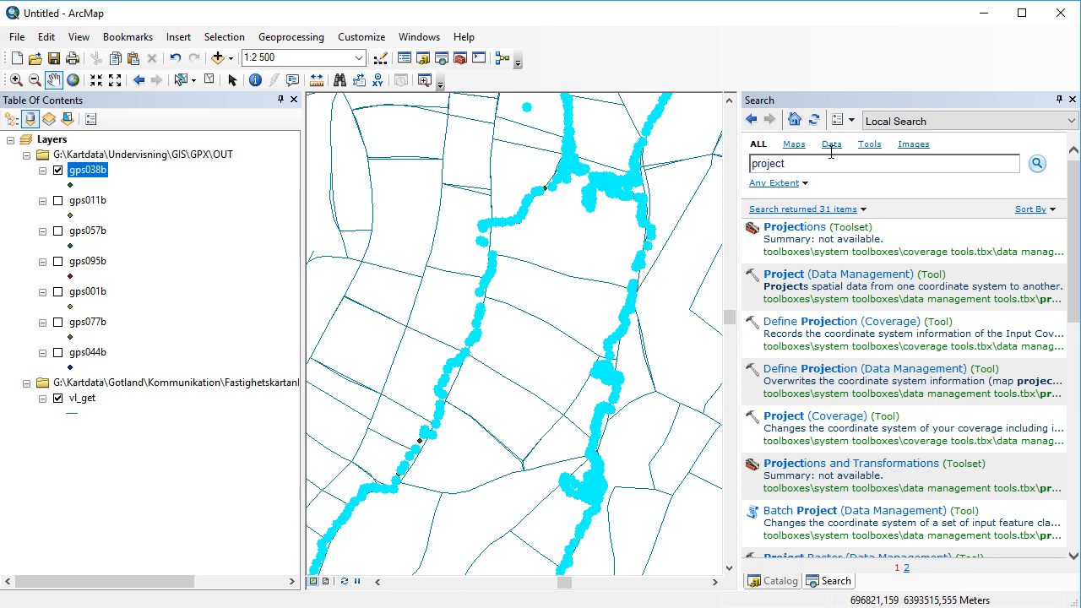
- Search for "point to line" and open the Points To Line tool with gps038b as the input features
left_click_drag(831, 163, 735, 163)
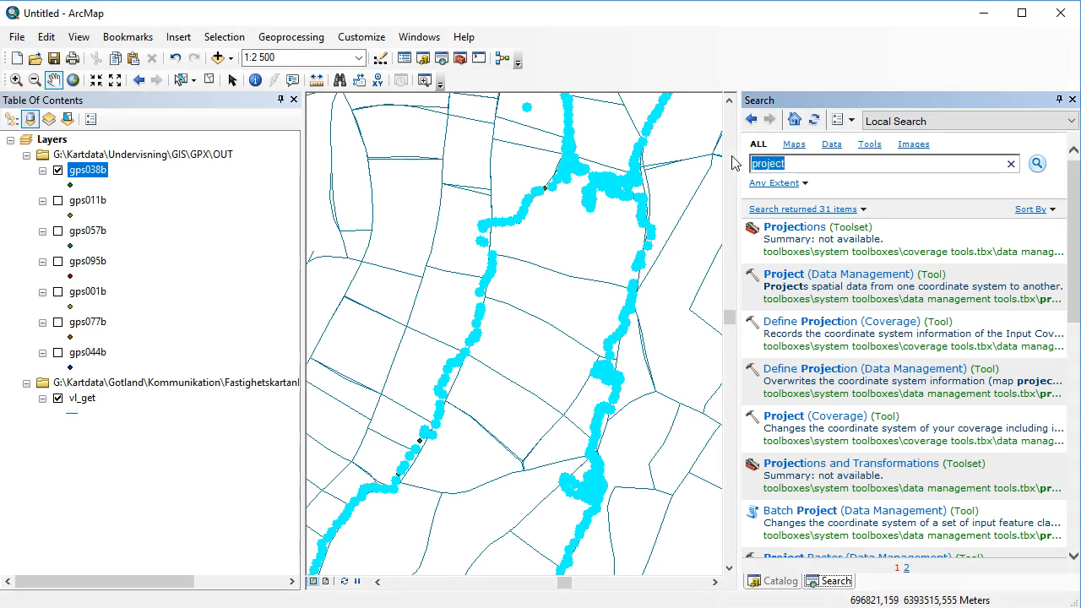
type("p")
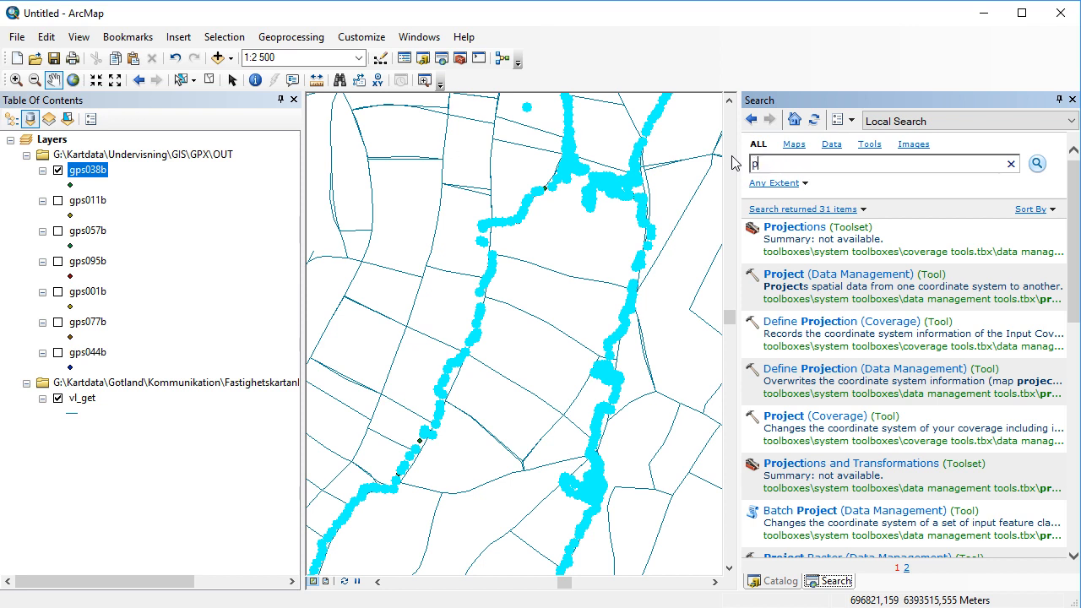
type("oint to line")
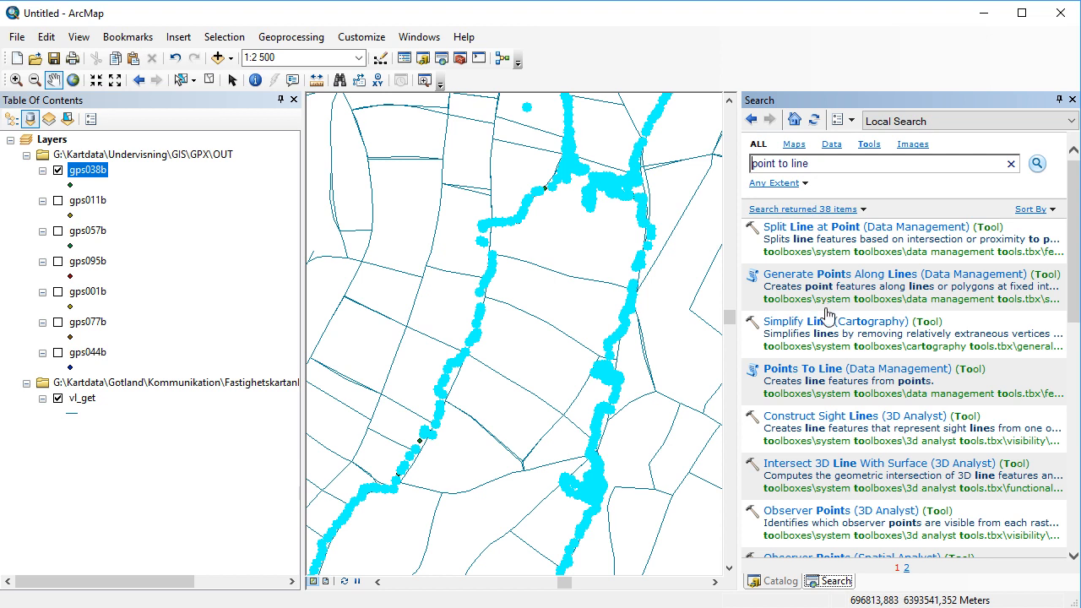
left_click(829, 378)
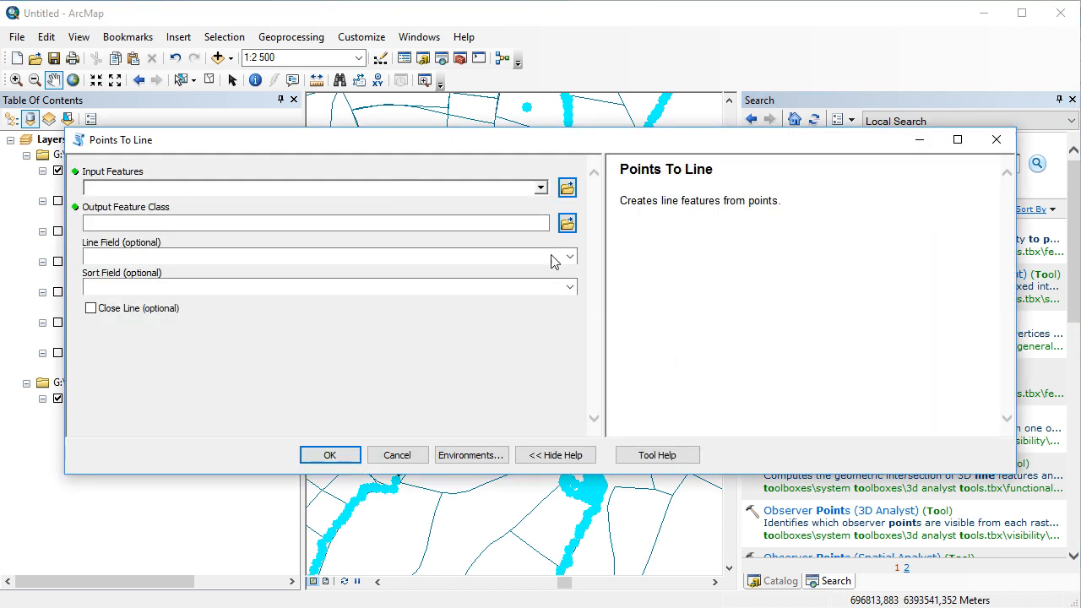
left_click(541, 188)
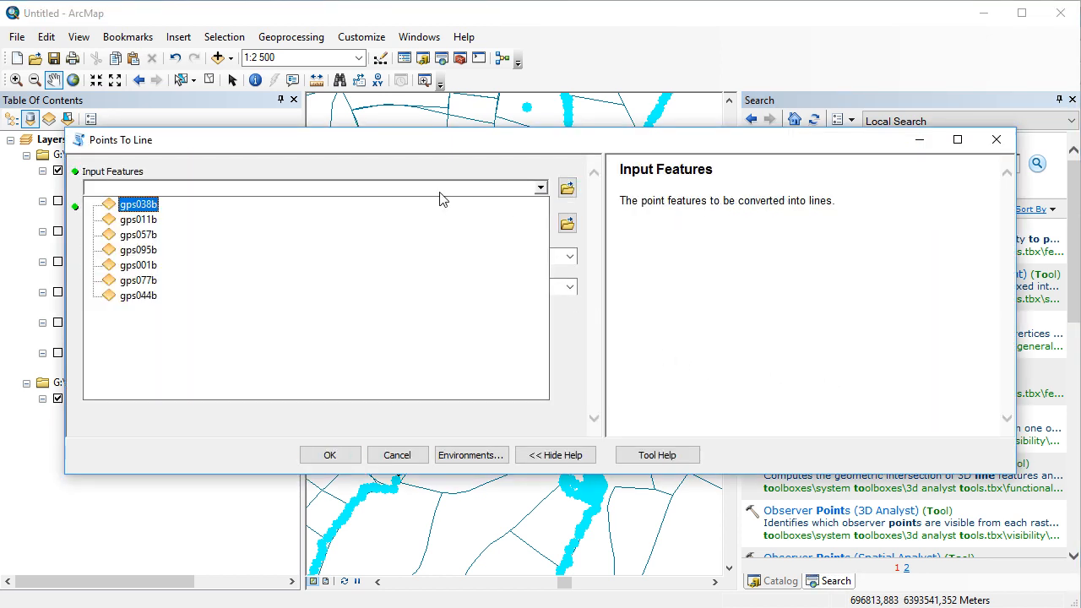
left_click(134, 211)
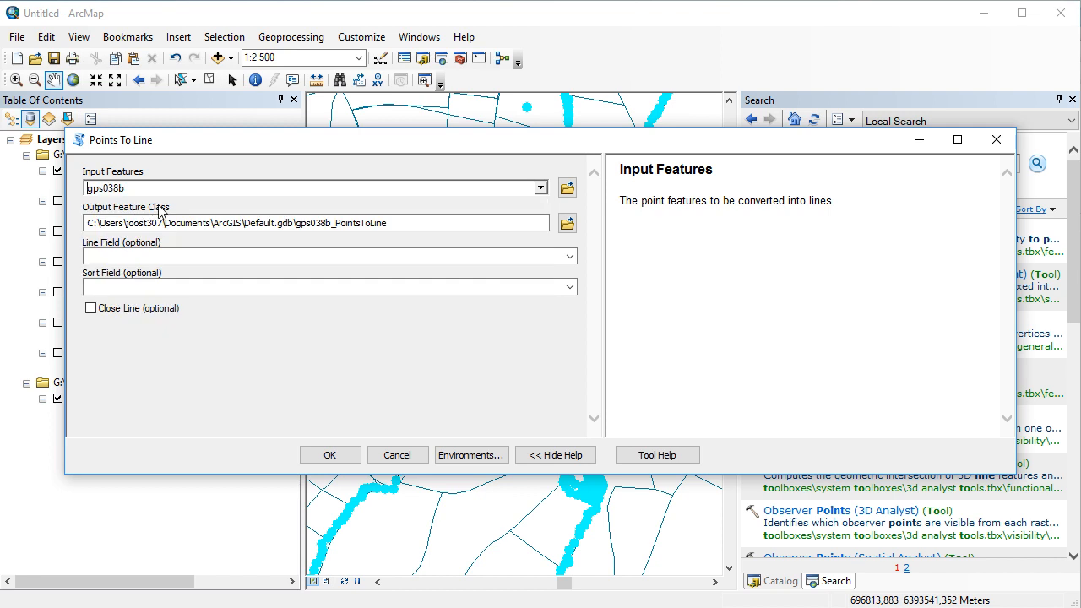
left_click_drag(193, 155, 204, 245)
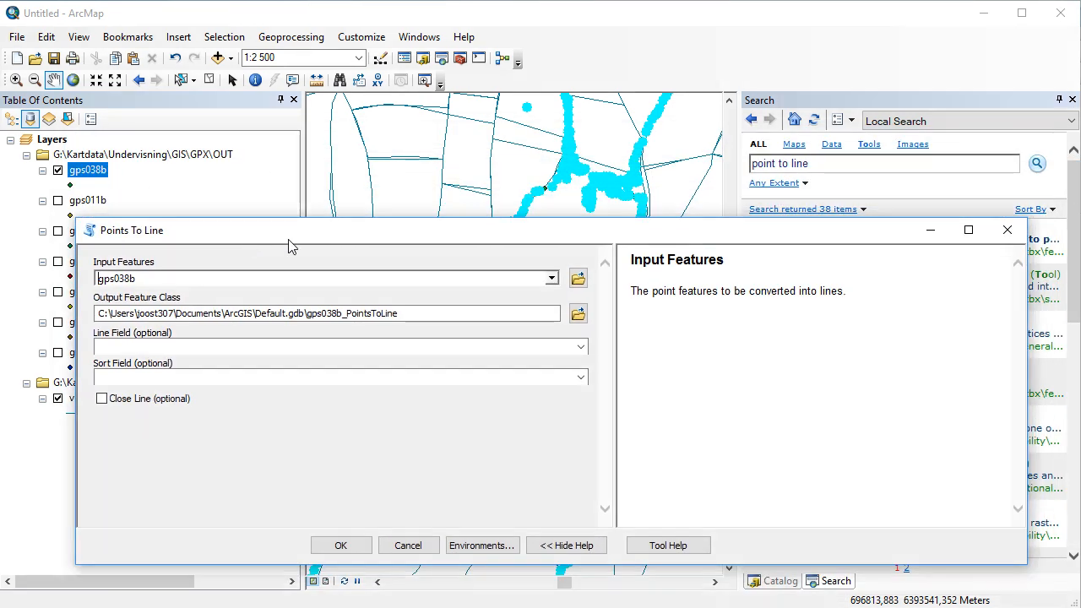
- Set the Points To Line output to gps038L.shp in the OUT folder and run the tool
left_click(577, 315)
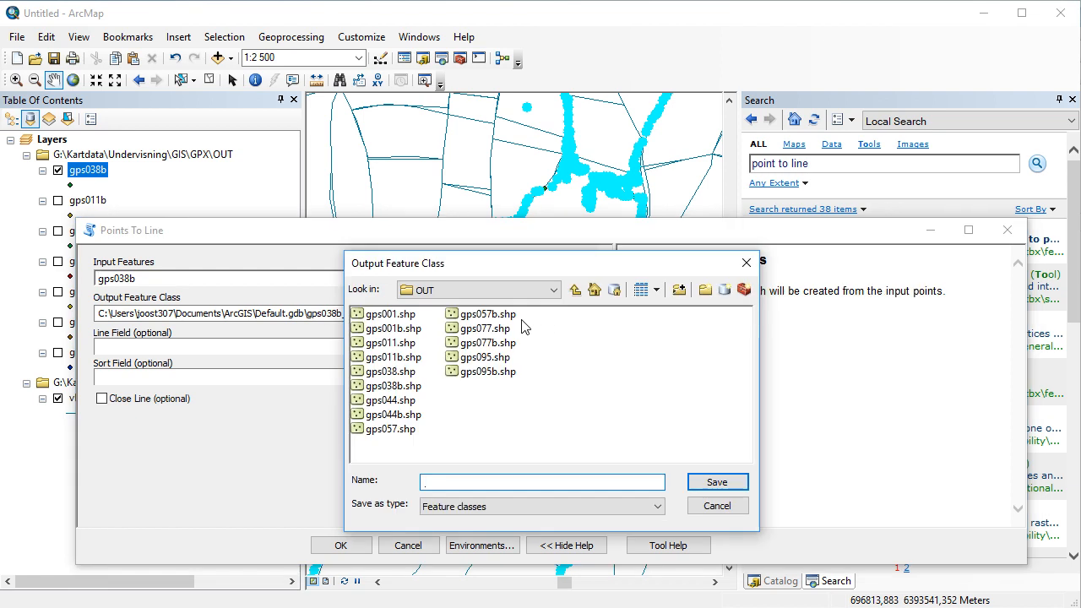
left_click(390, 387)
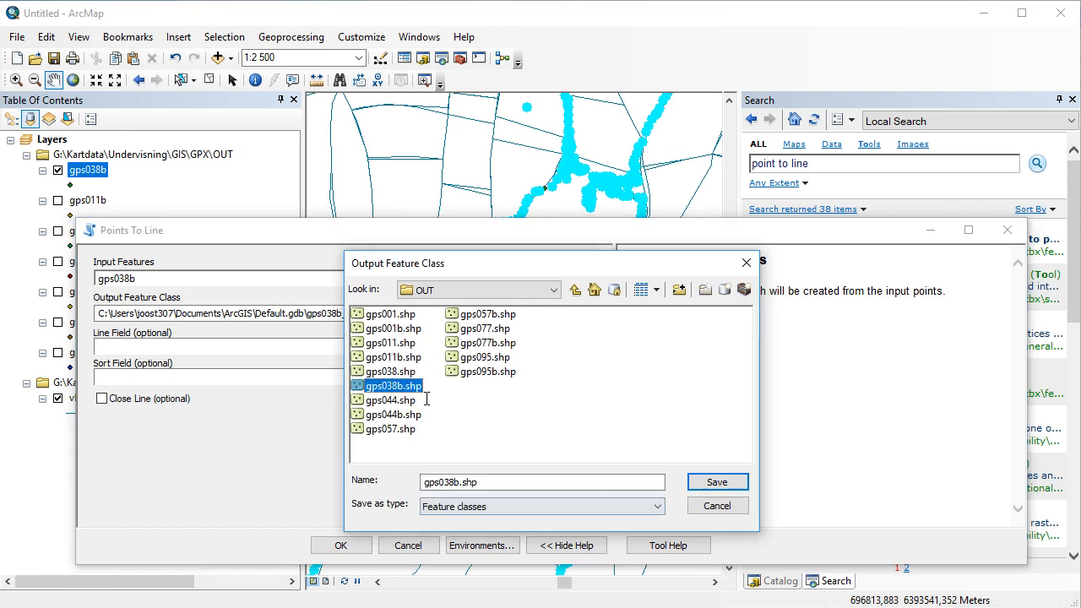
left_click(454, 484)
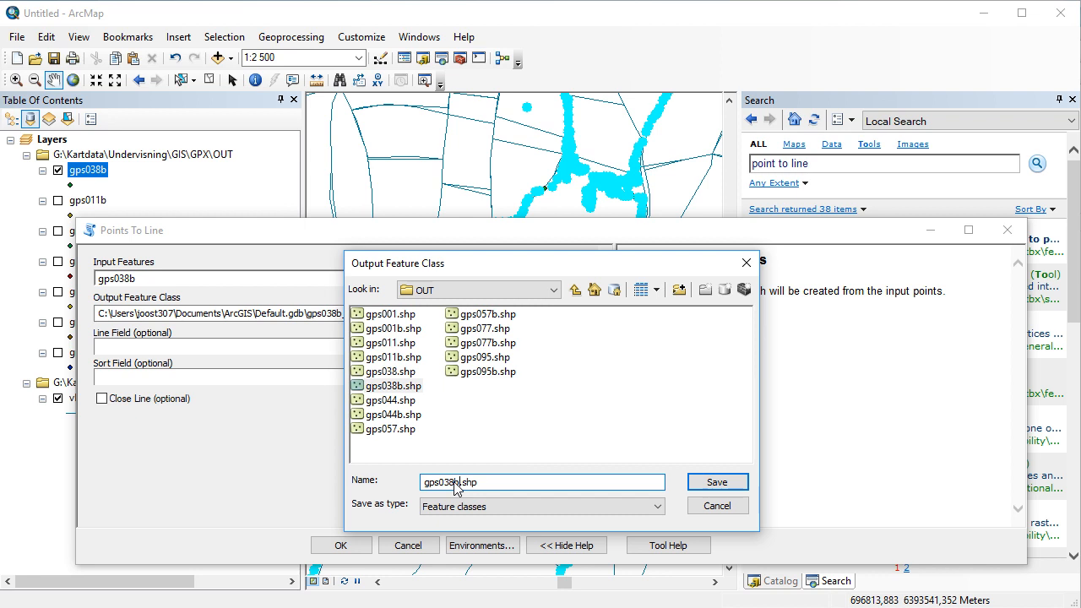
key("BackSpace")
type("L")
key("Return")
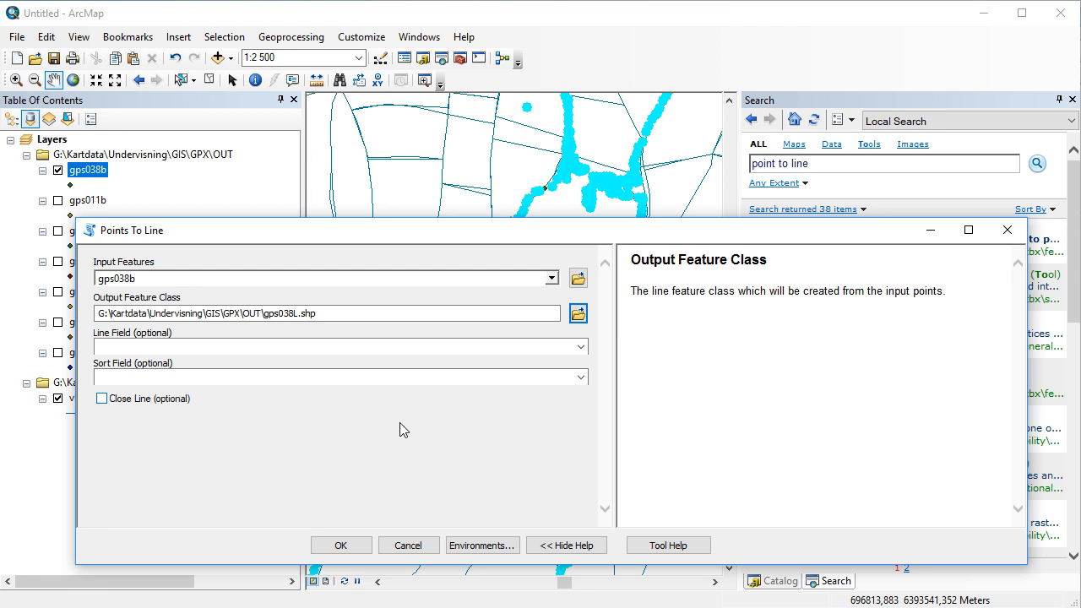
left_click(342, 546)
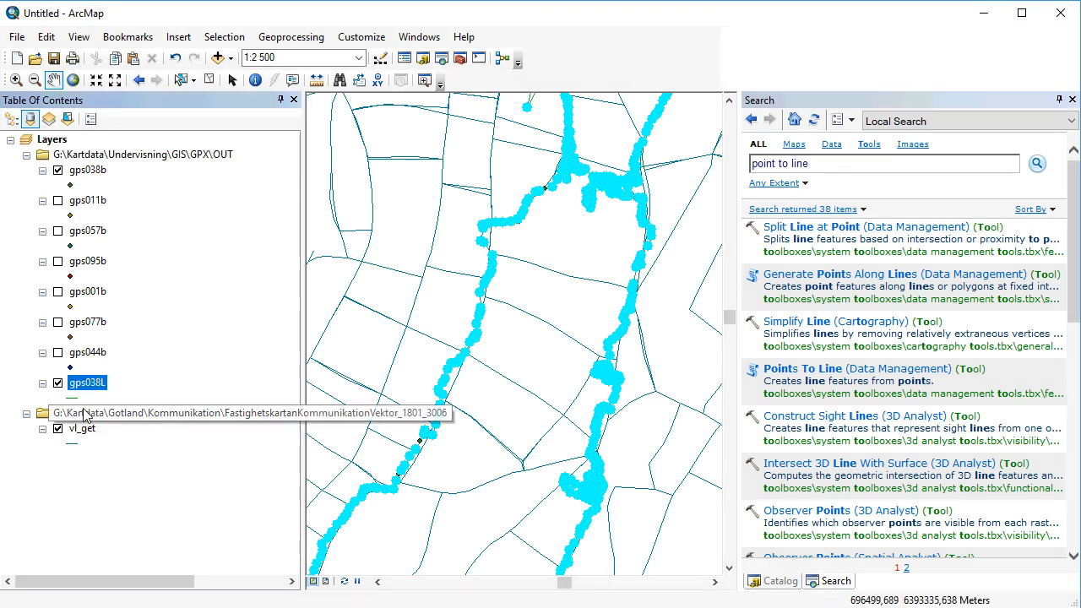
- Clear the selected features and hide the gps038b and vl_get layers so that only gps038L is displayed
left_click(224, 38)
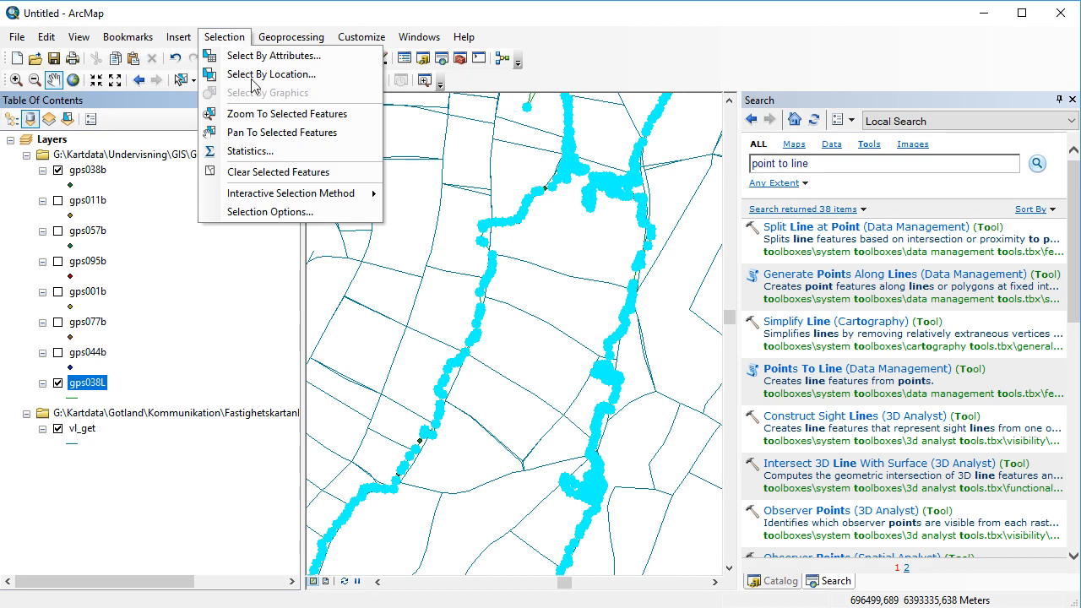
left_click(259, 172)
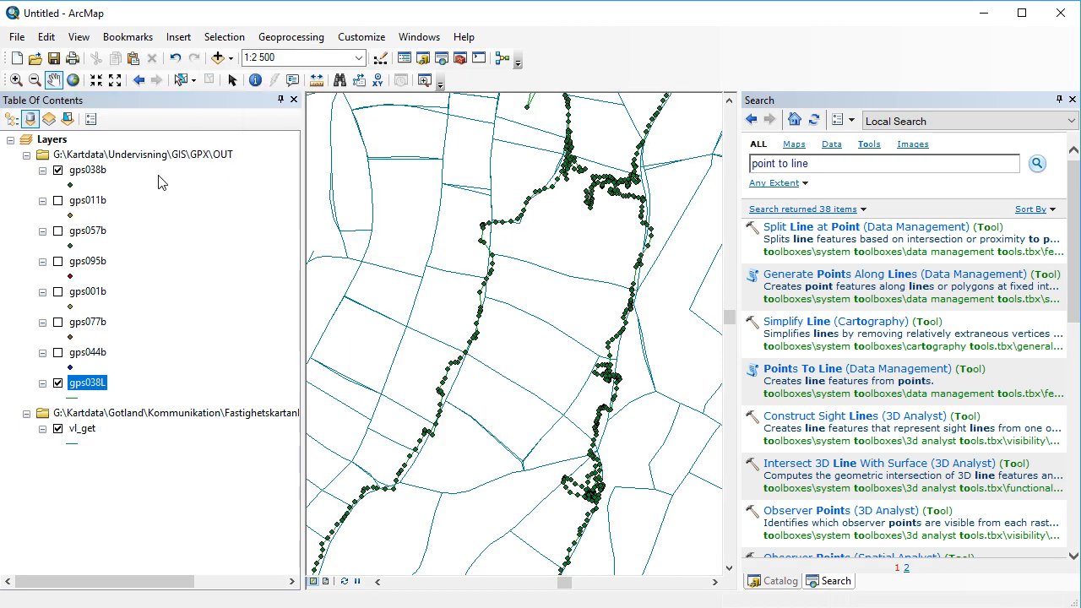
left_click(58, 171)
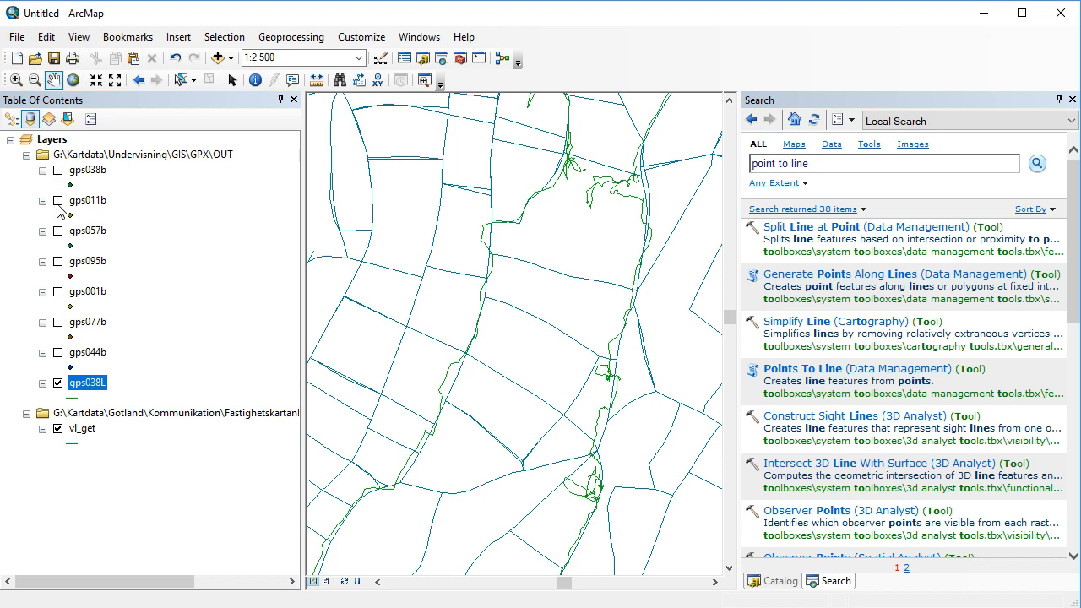
left_click(58, 429)
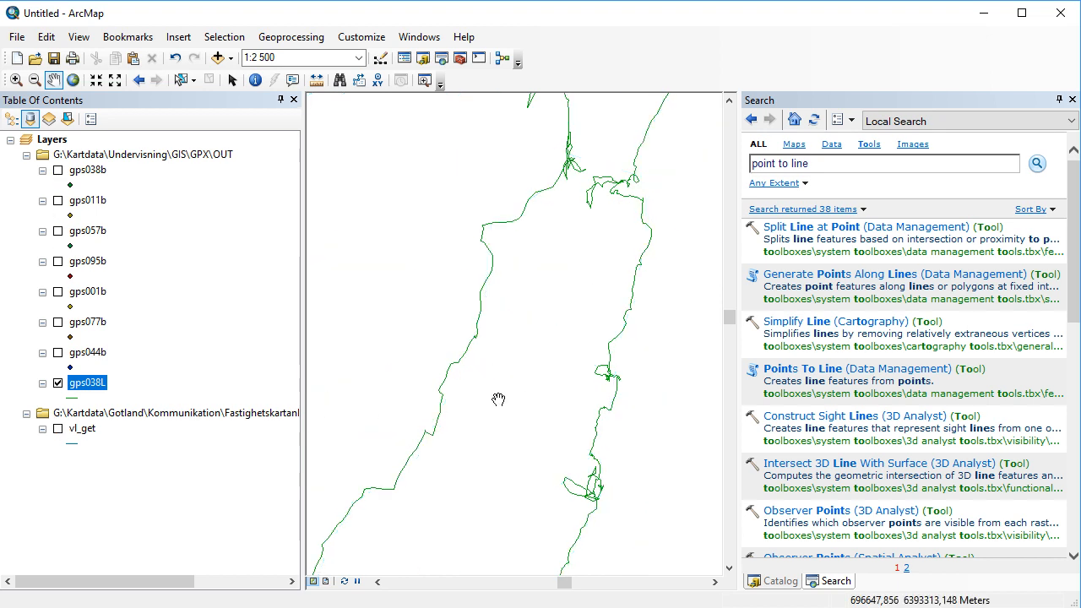
- Examine the whole gps038L track line on the map and compare it with the gps038b points
scroll(498, 400, "up", 3)
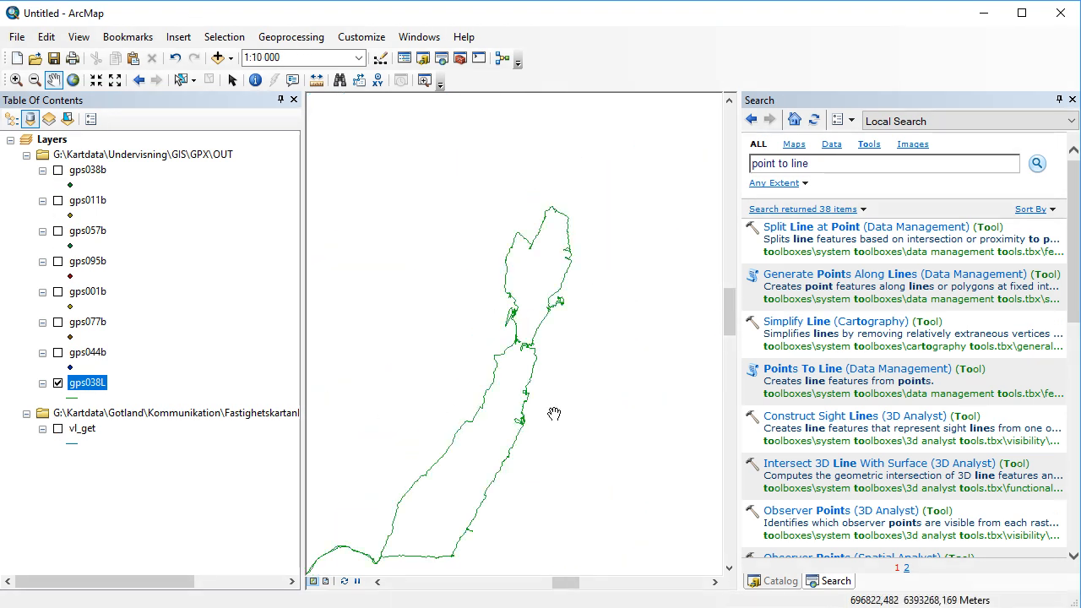
scroll(549, 414, "up", 1)
left_click_drag(448, 456, 551, 329)
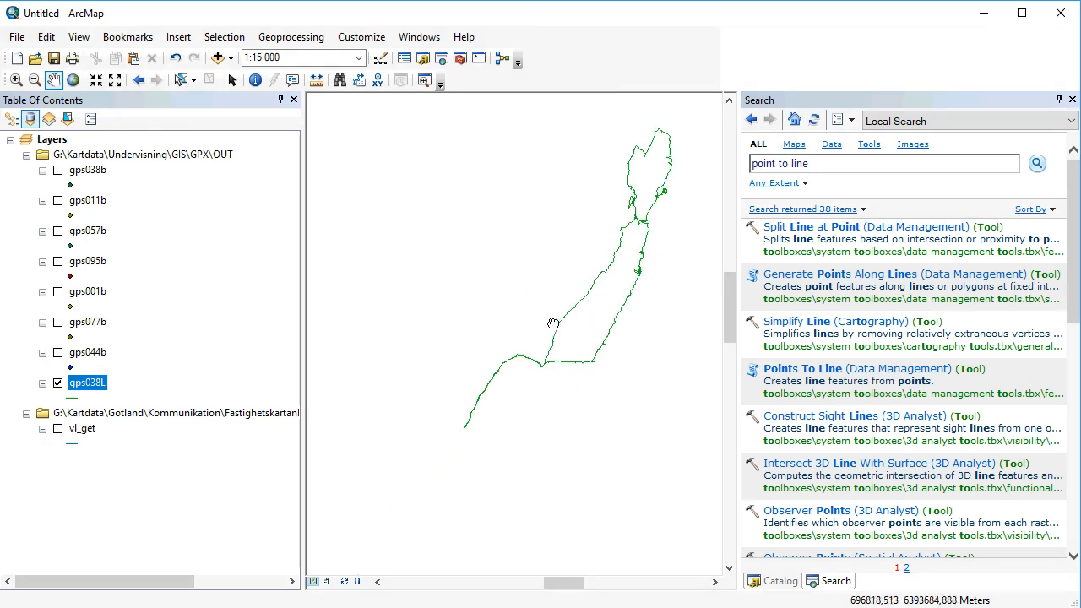
left_click(58, 169)
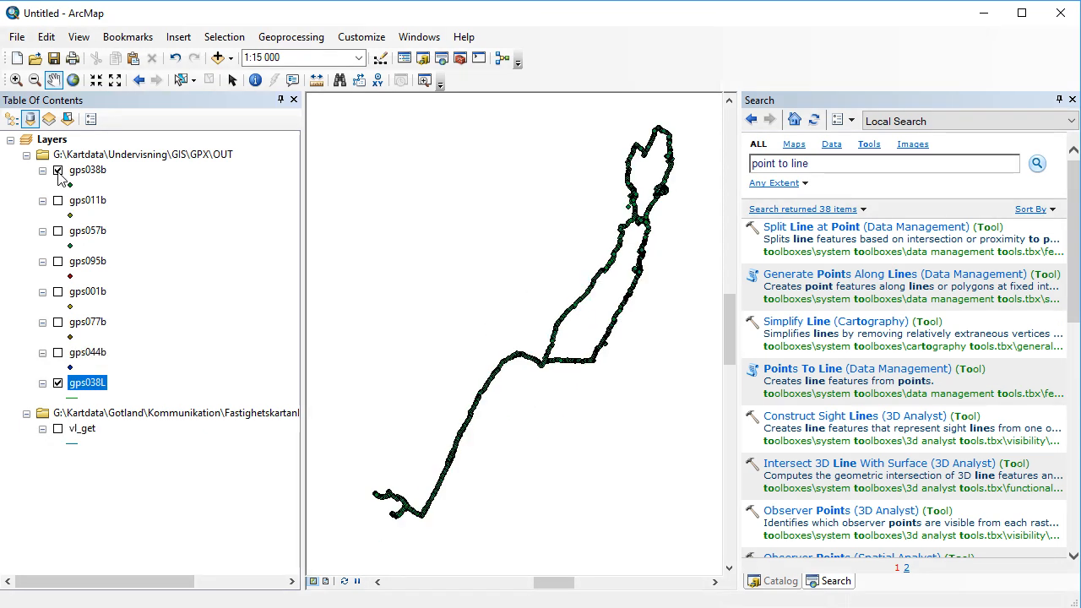
left_click(58, 171)
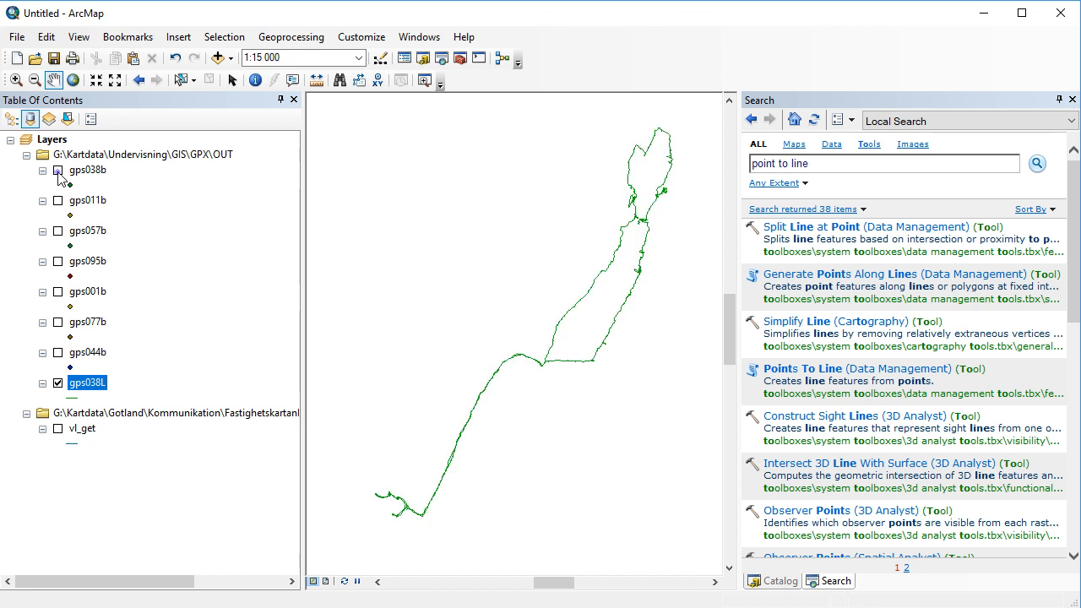
left_click(58, 172)
left_click(57, 171)
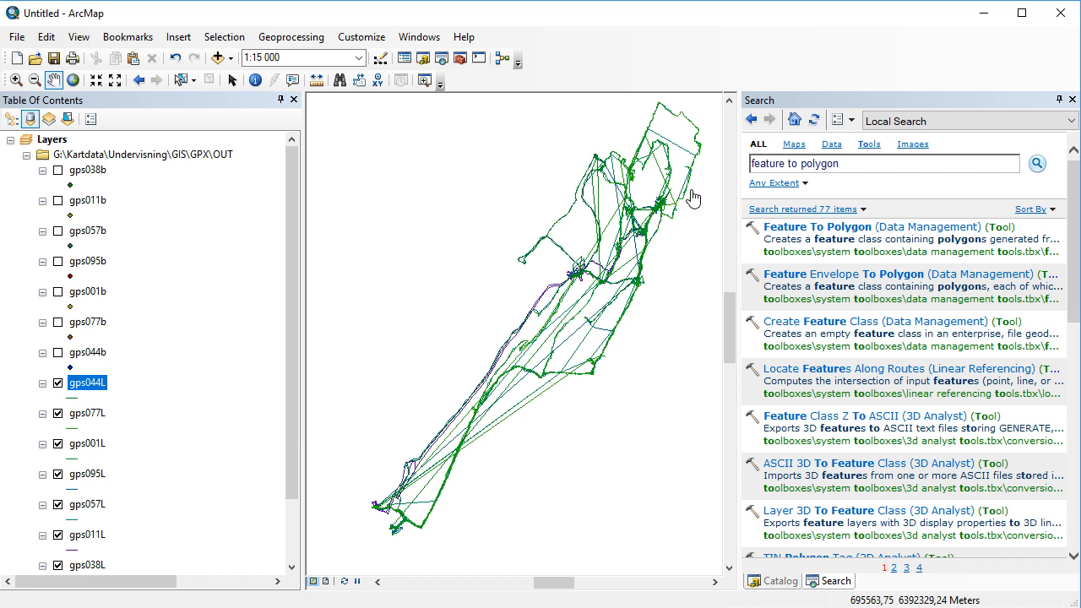
- Open the Feature To Polygon tool and add gps038L as the input features
left_click(831, 236)
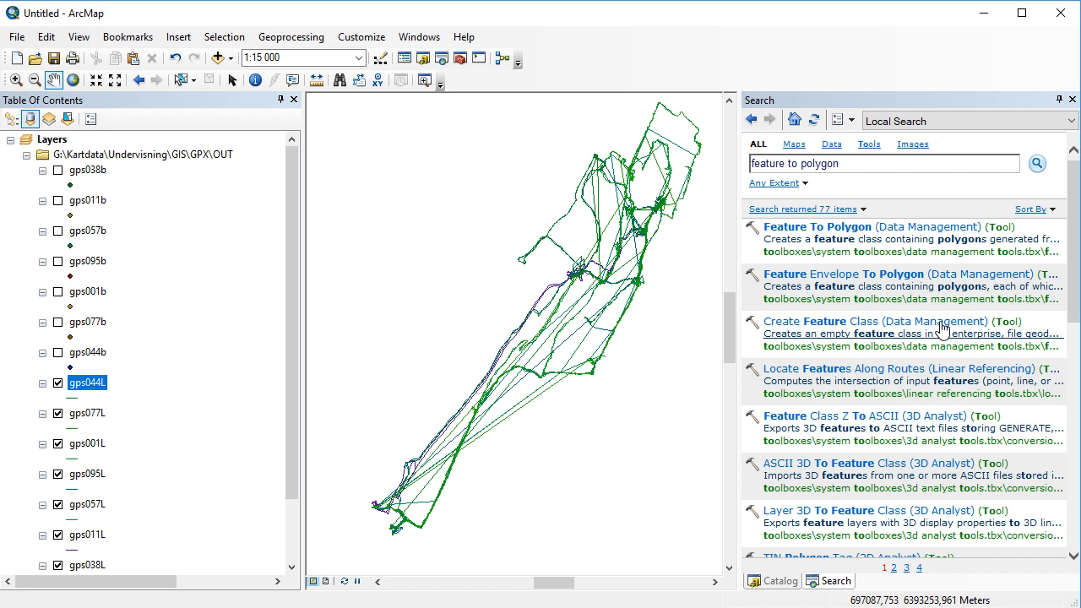
left_click(887, 229)
left_click_drag(503, 245, 550, 165)
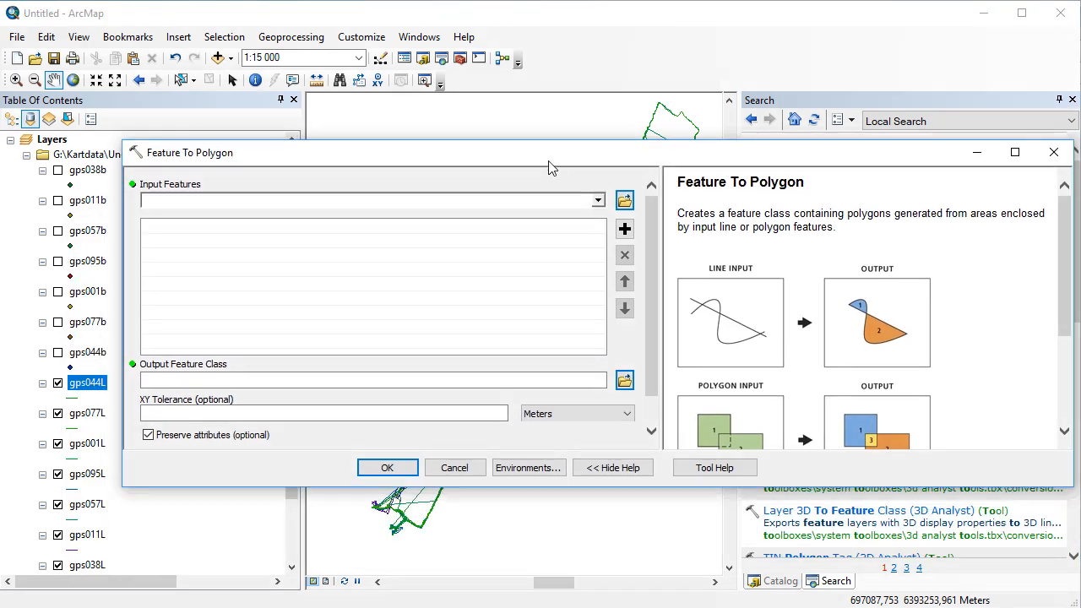
left_click(598, 202)
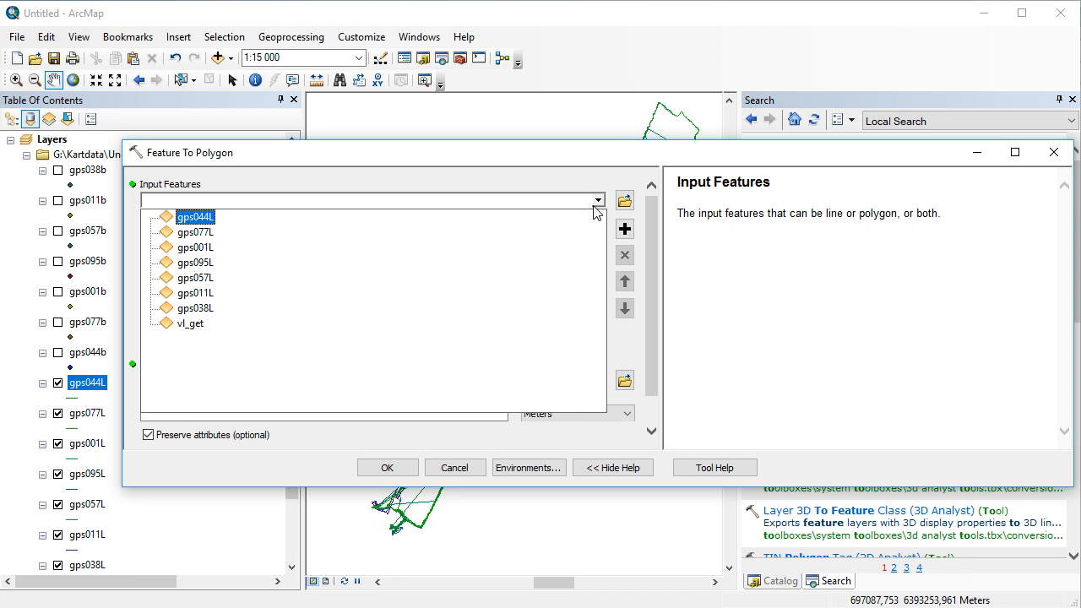
left_click(195, 308)
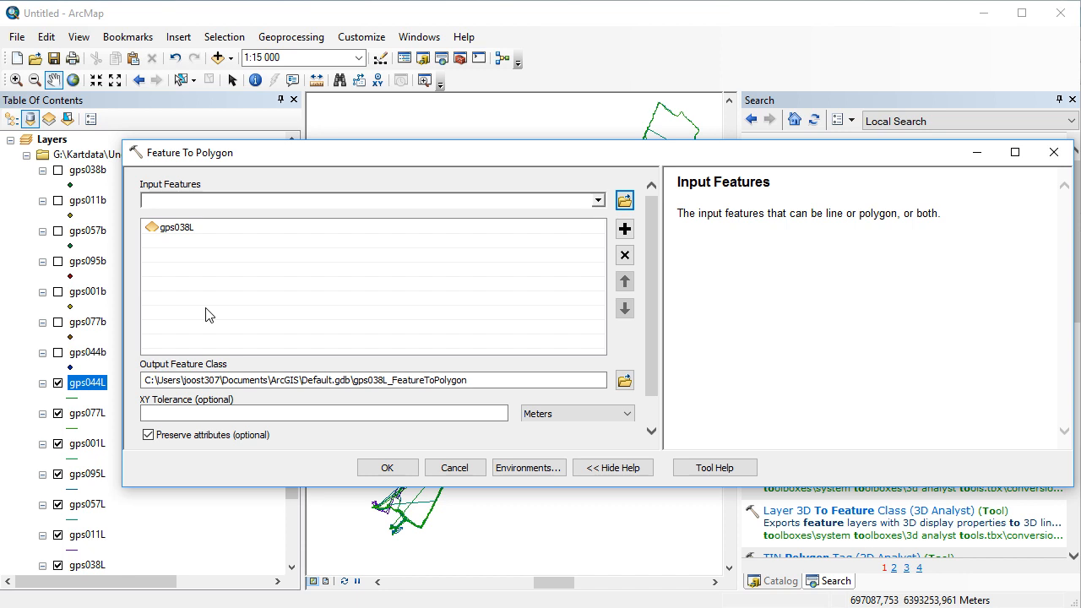
- Set the Feature To Polygon output to gps038p.shp in the OUT folder and run the tool
left_click(629, 381)
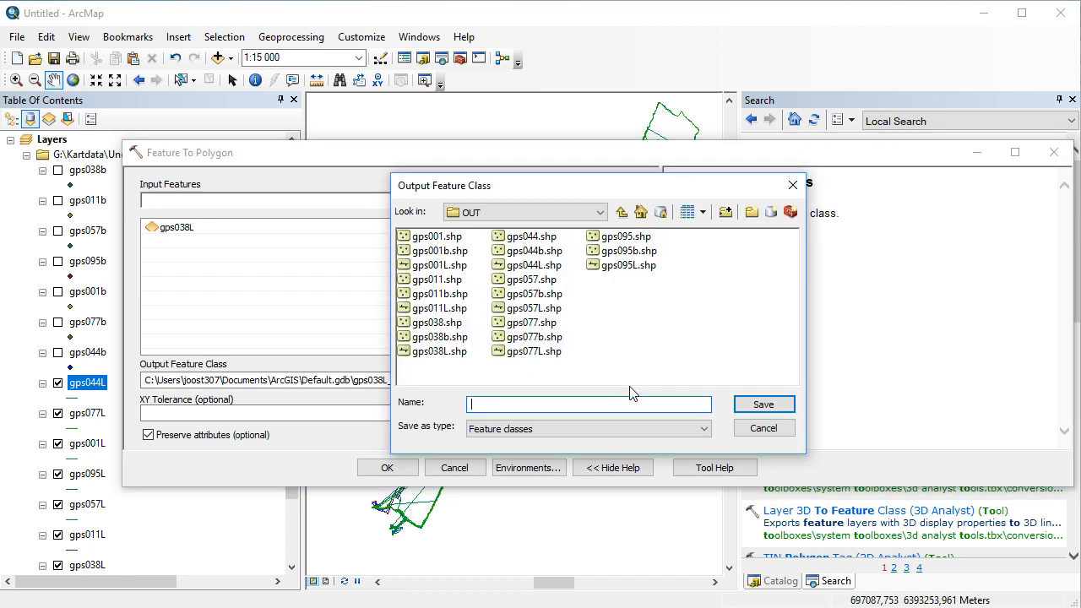
left_click(529, 217)
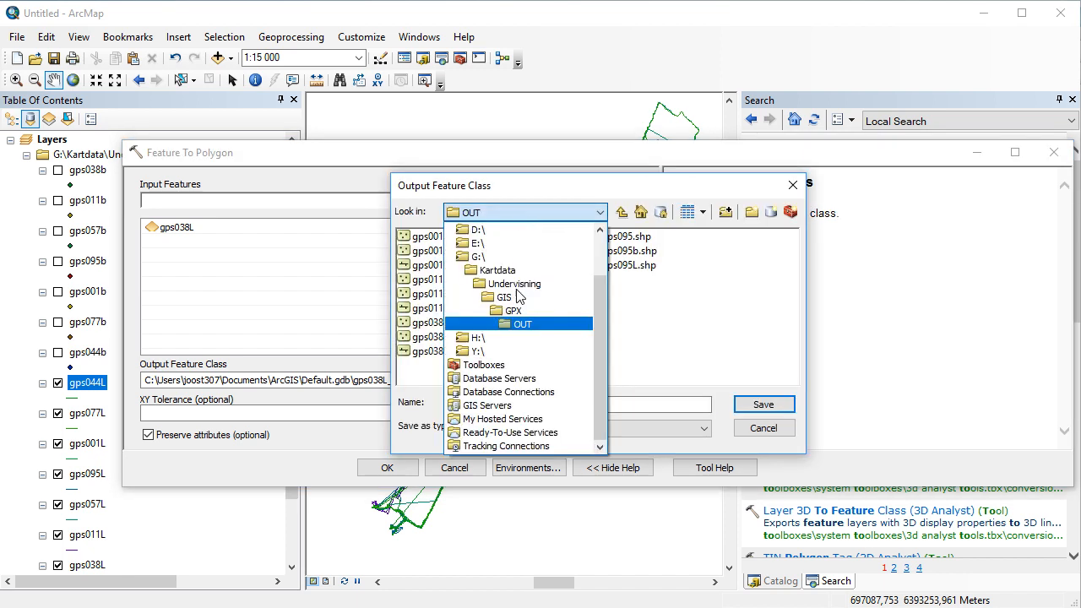
left_click(518, 326)
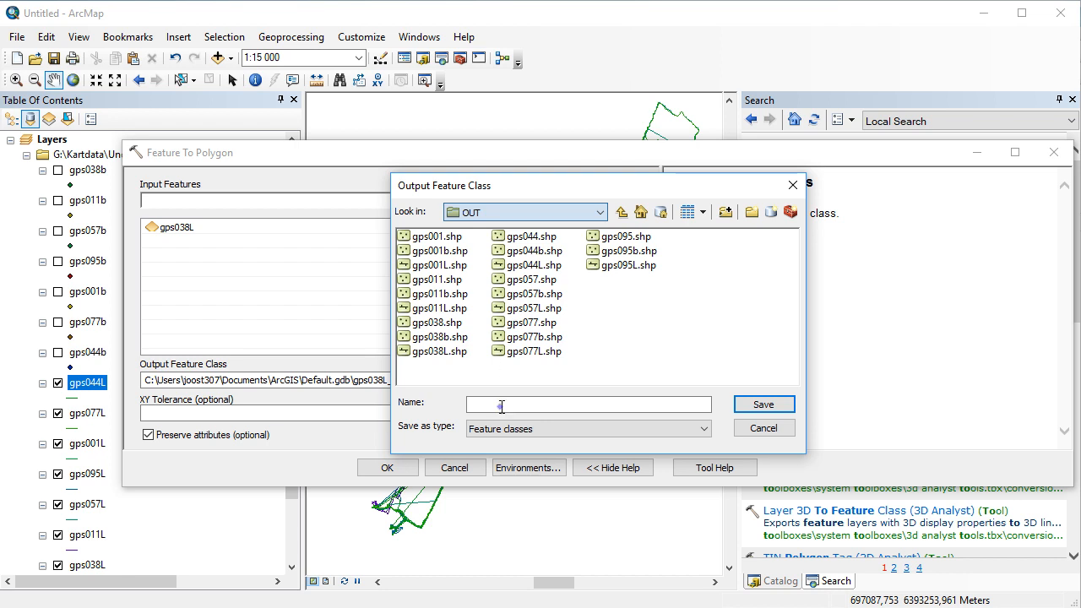
left_click(441, 352)
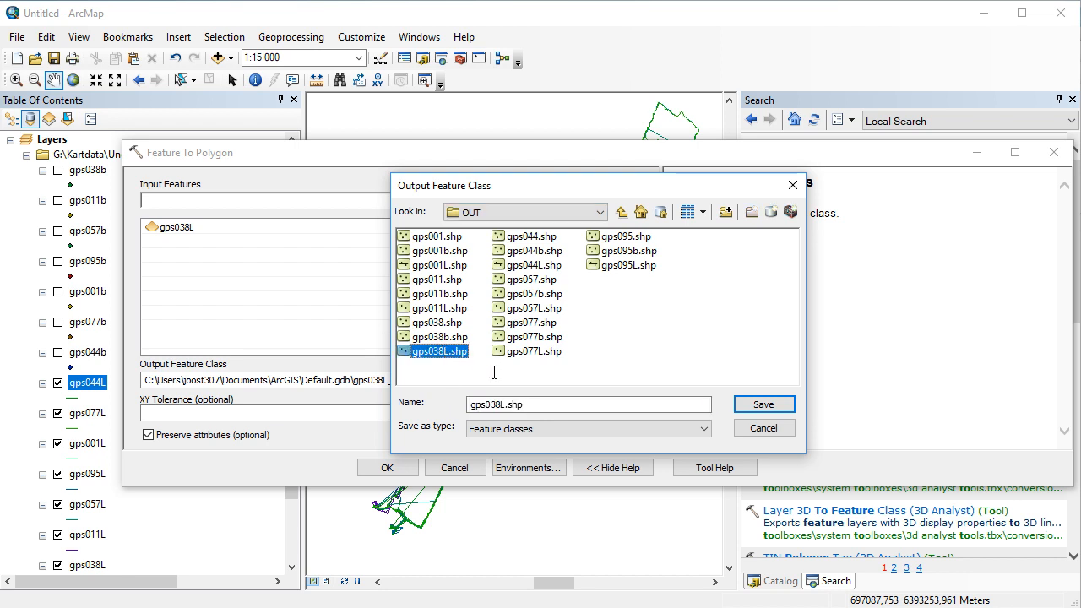
left_click(504, 406)
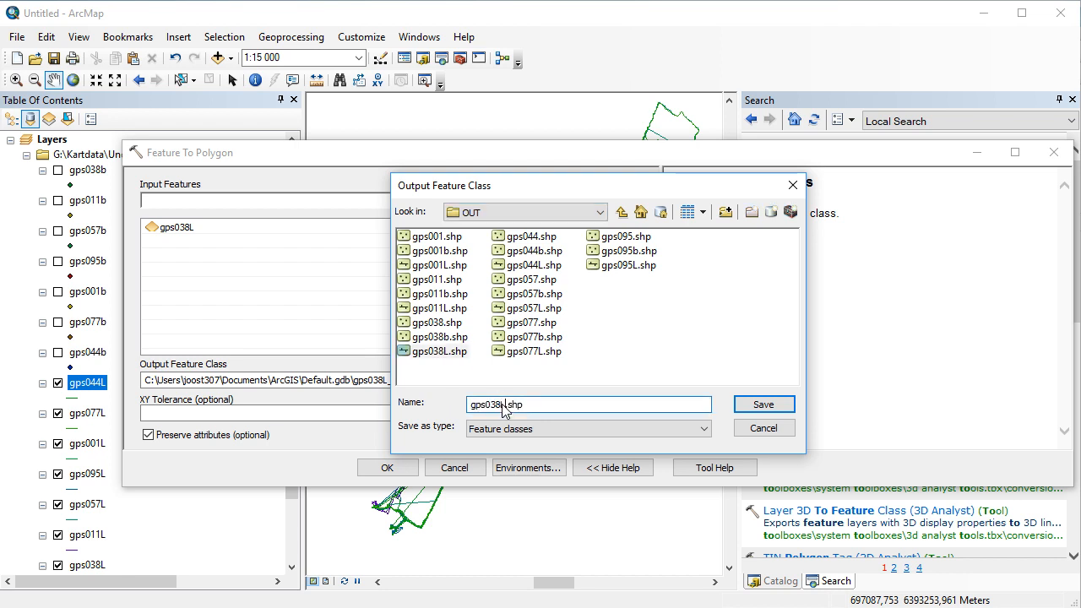
key("BackSpace")
type("p")
left_click(763, 404)
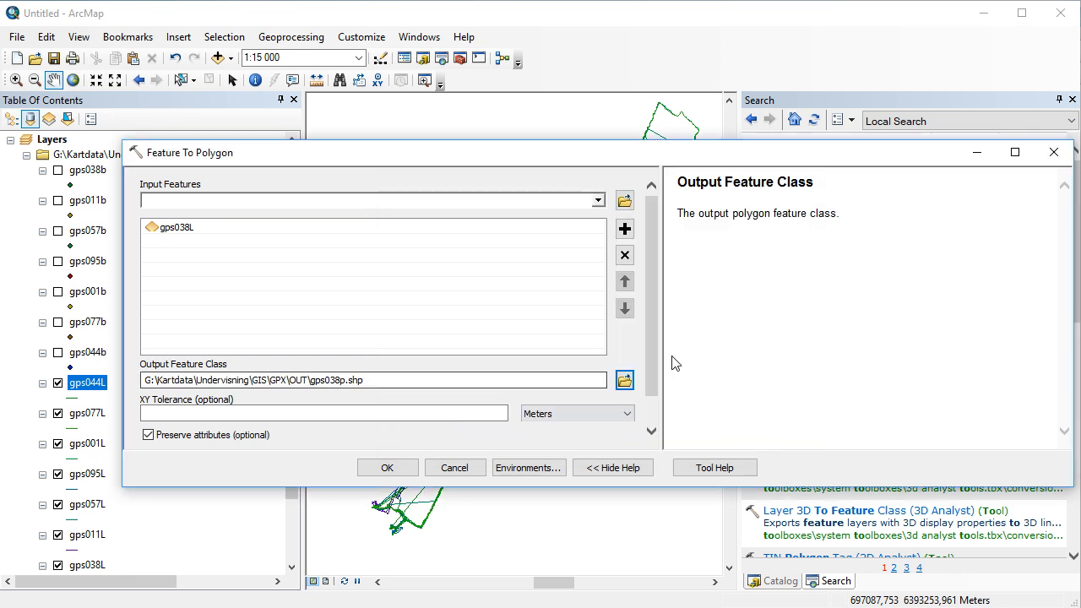
scroll(630, 354, "down", 1)
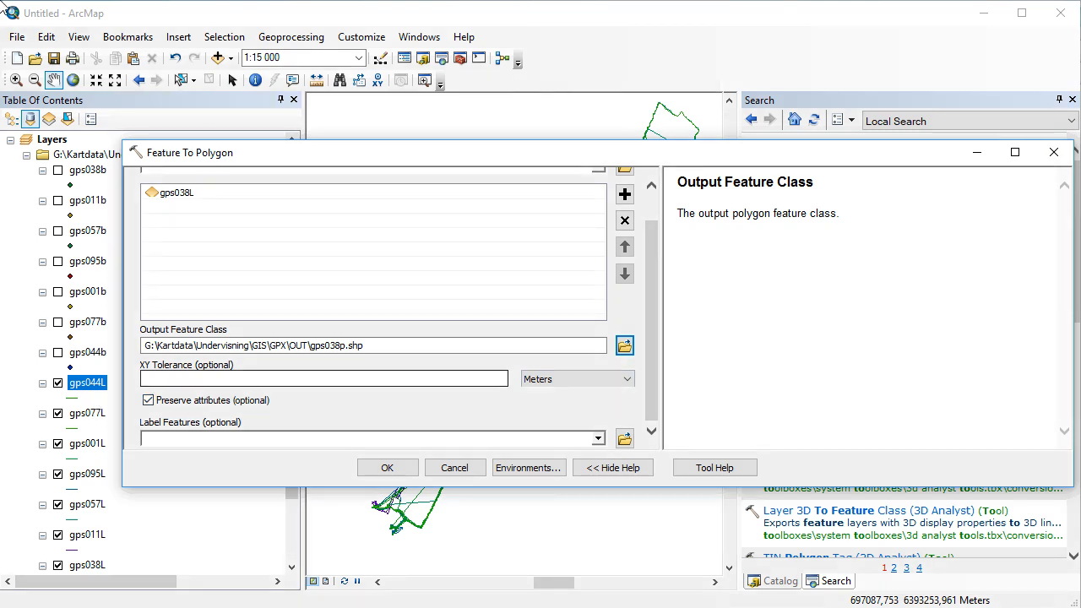
left_click(387, 468)
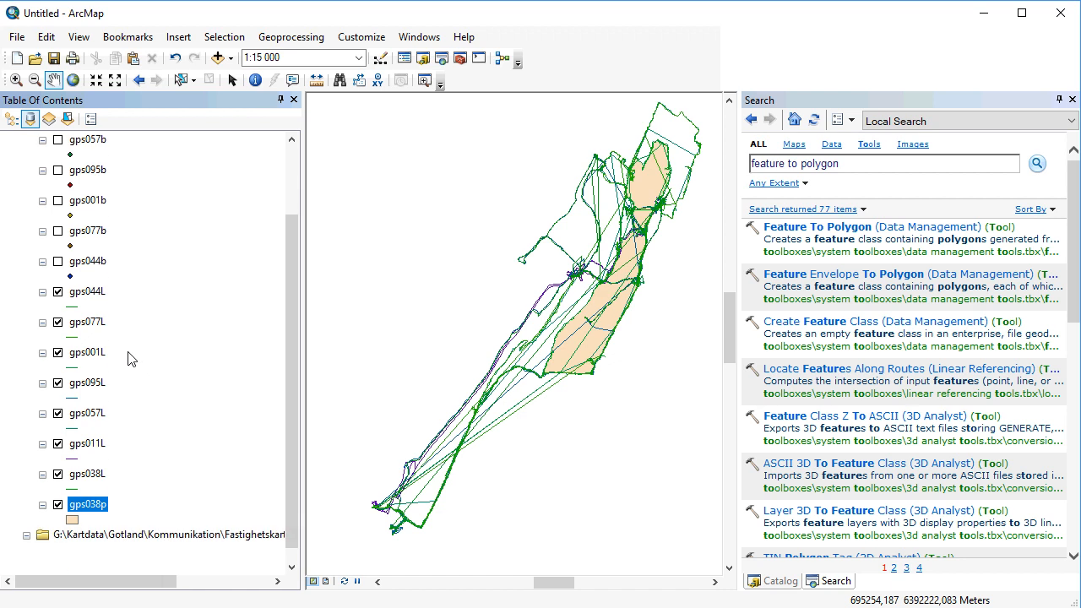
- Examine the gps038p polygons up close along their full extent and compare their edges with the track lines
right_click(95, 498)
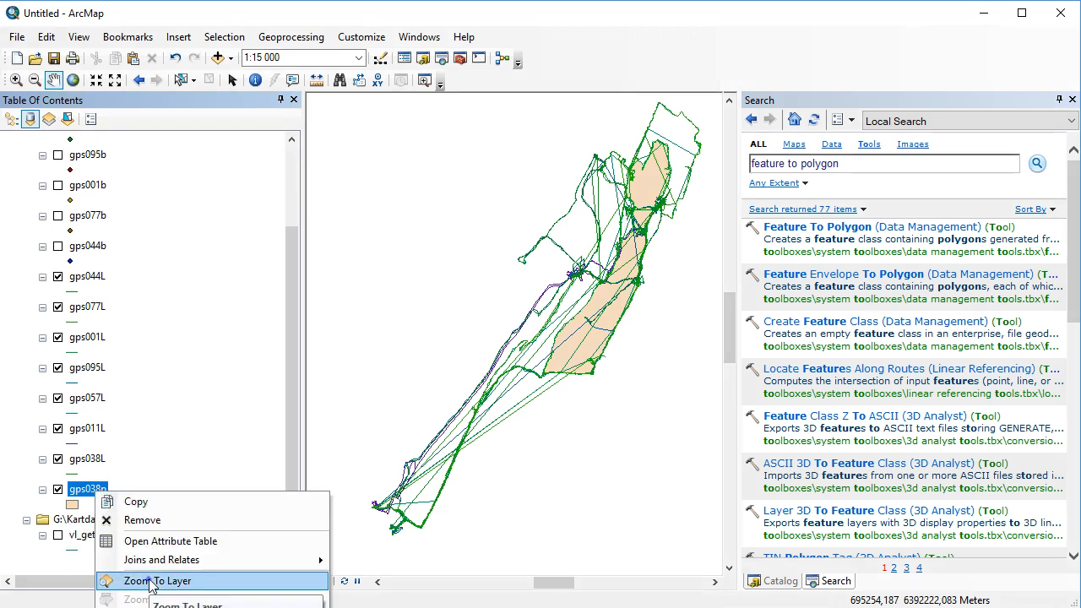
left_click(152, 581)
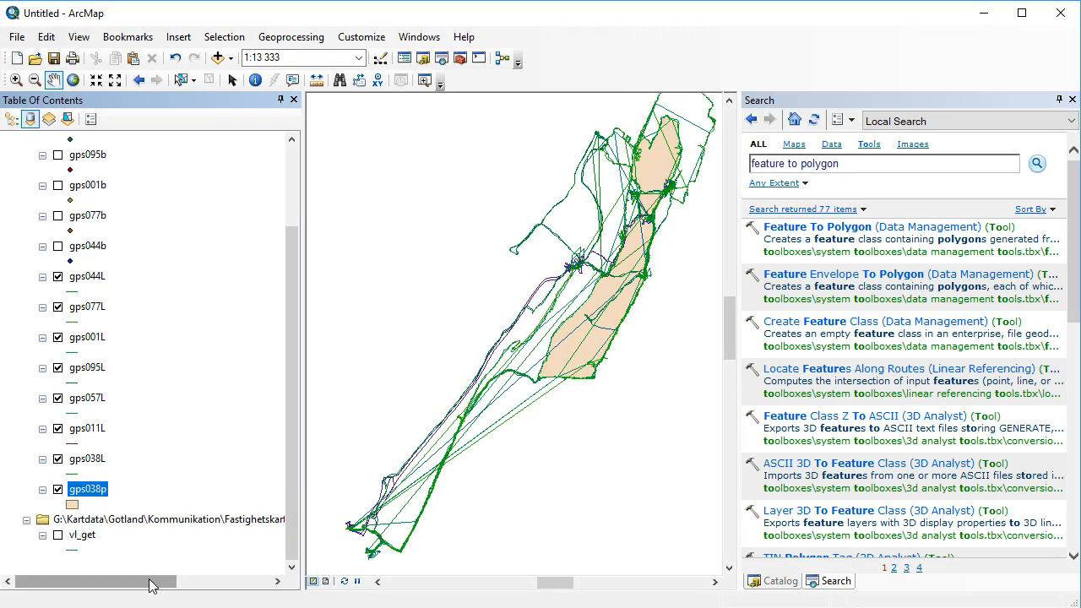
left_click(16, 80)
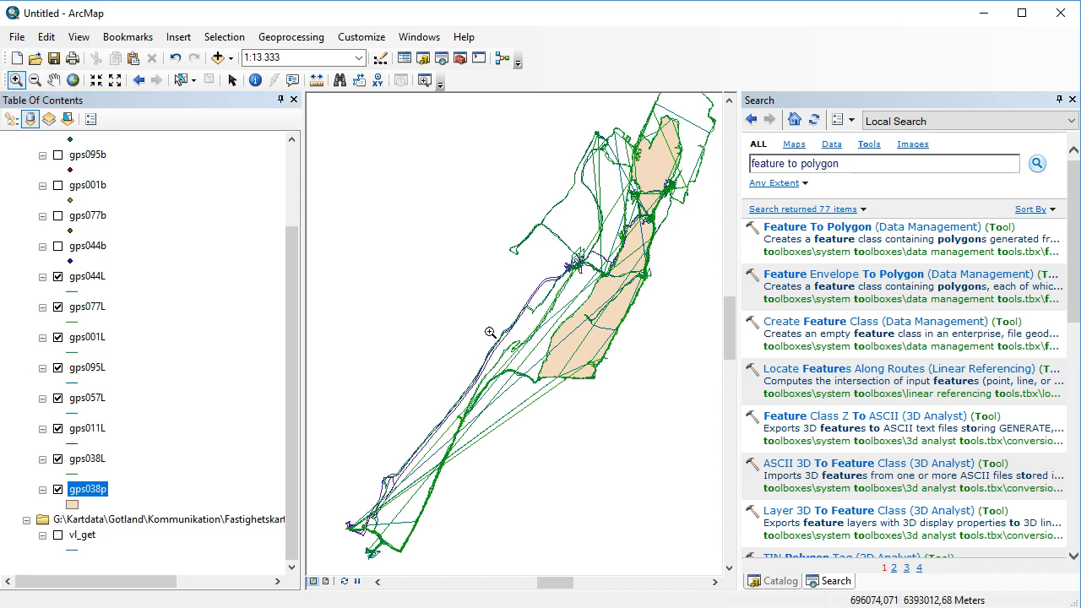
left_click_drag(490, 332, 626, 440)
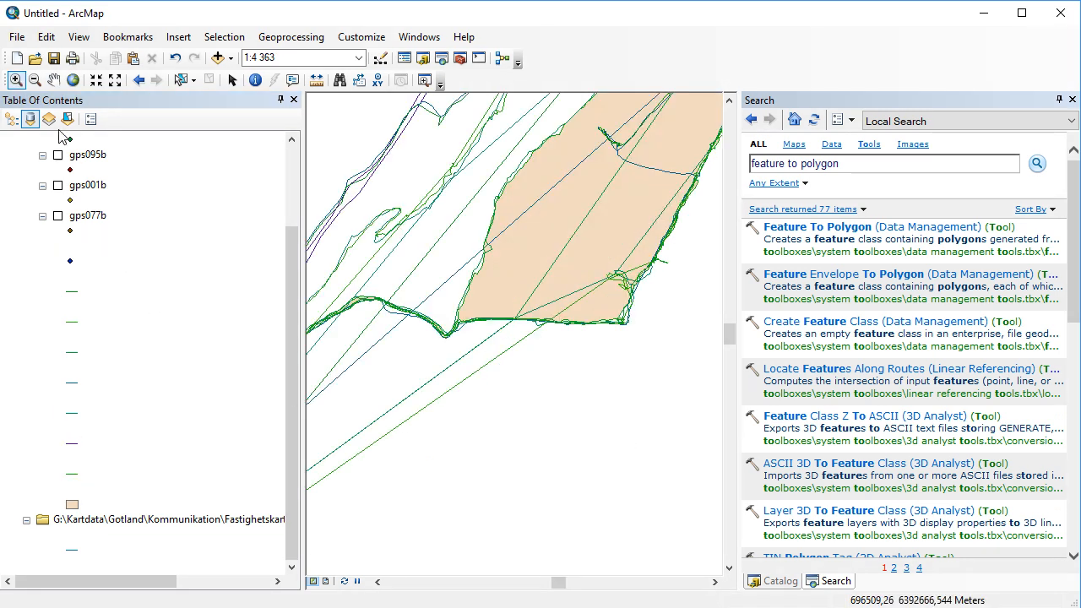
left_click(57, 85)
left_click_drag(659, 245, 479, 495)
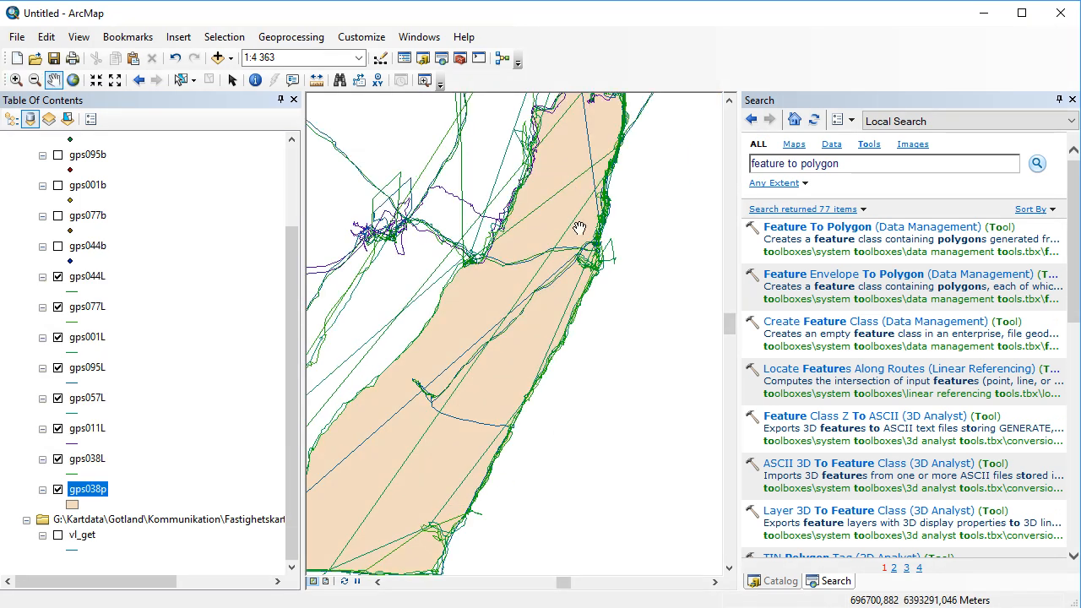
left_click_drag(579, 226, 586, 398)
left_click_drag(624, 258, 602, 304)
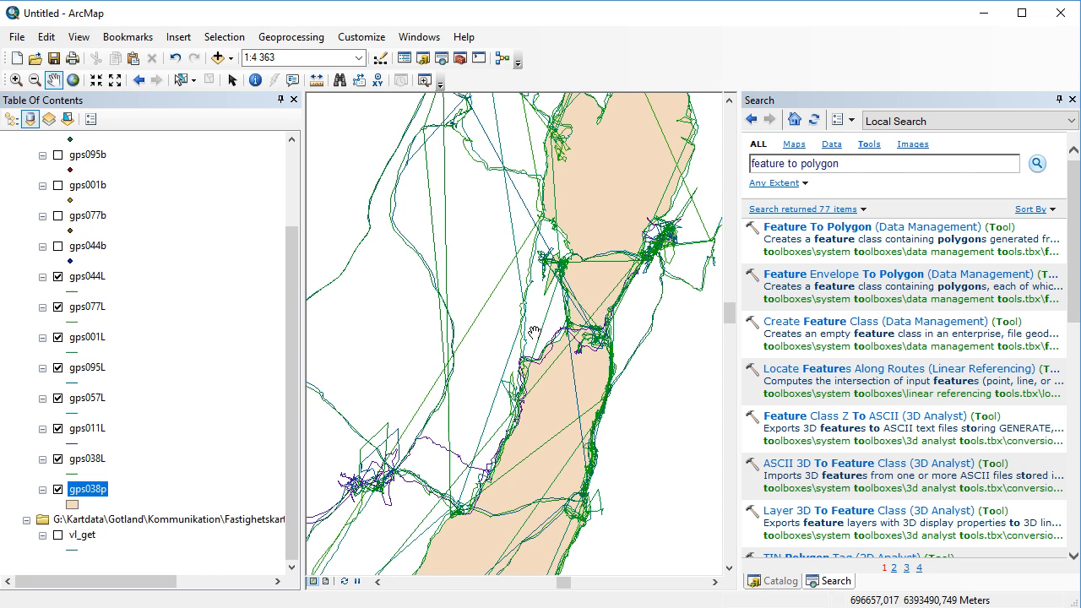
scroll(534, 331, "down", 6)
scroll(538, 340, "down", 1)
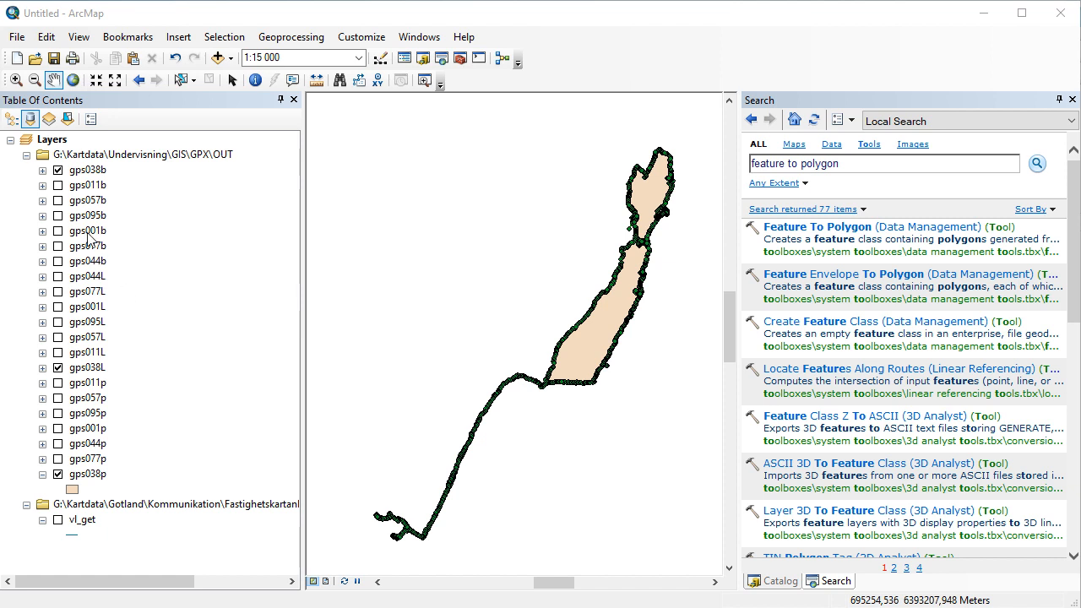
- Hide the gps038b points and the gps038L line so that only the gps038p polygons are displayed
left_click(75, 170)
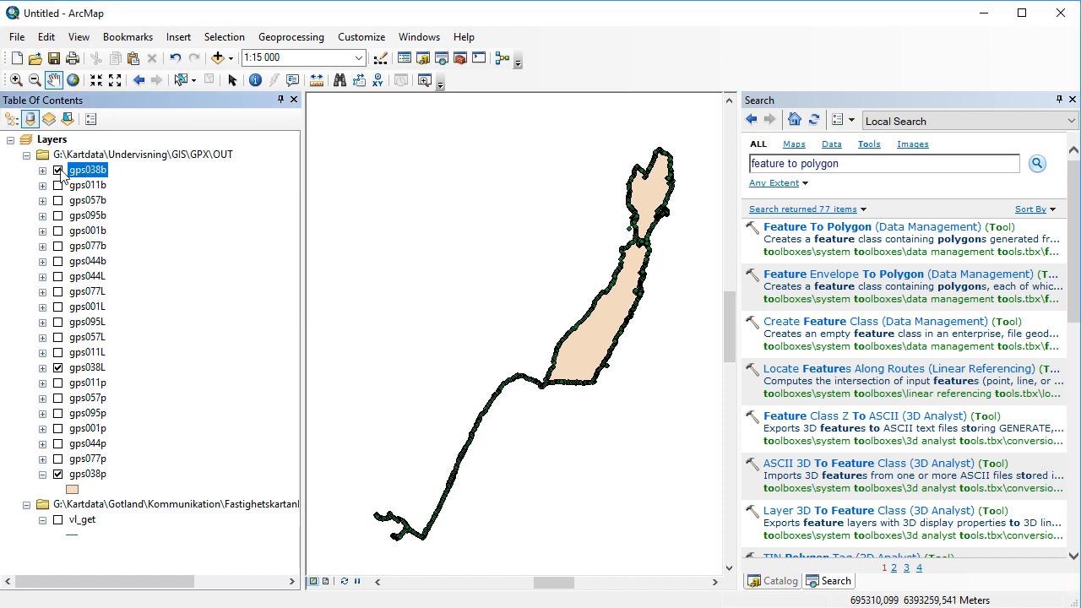
left_click(58, 170)
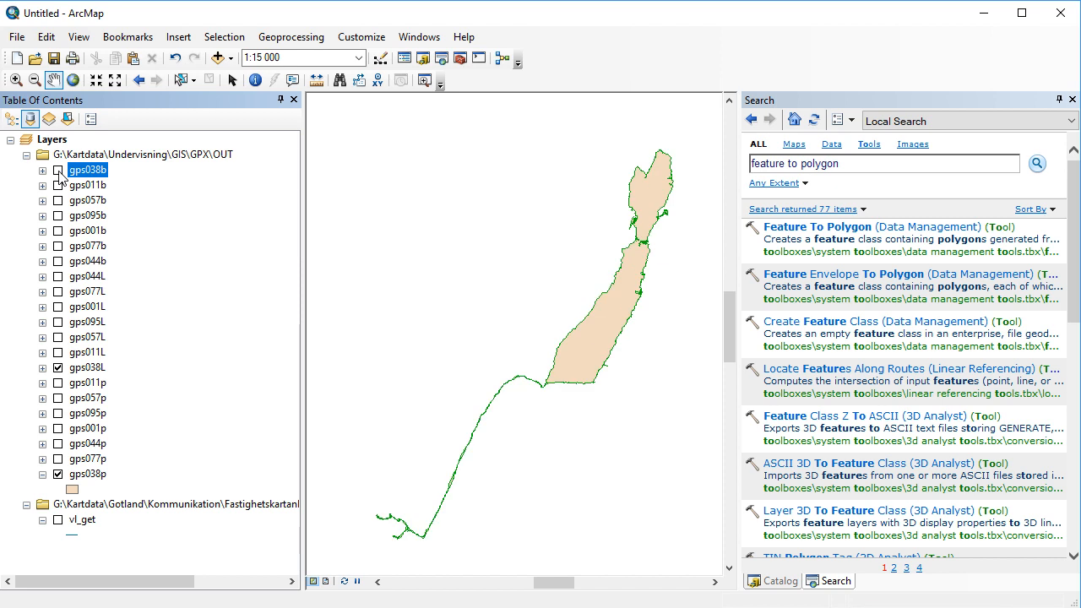
left_click(88, 368)
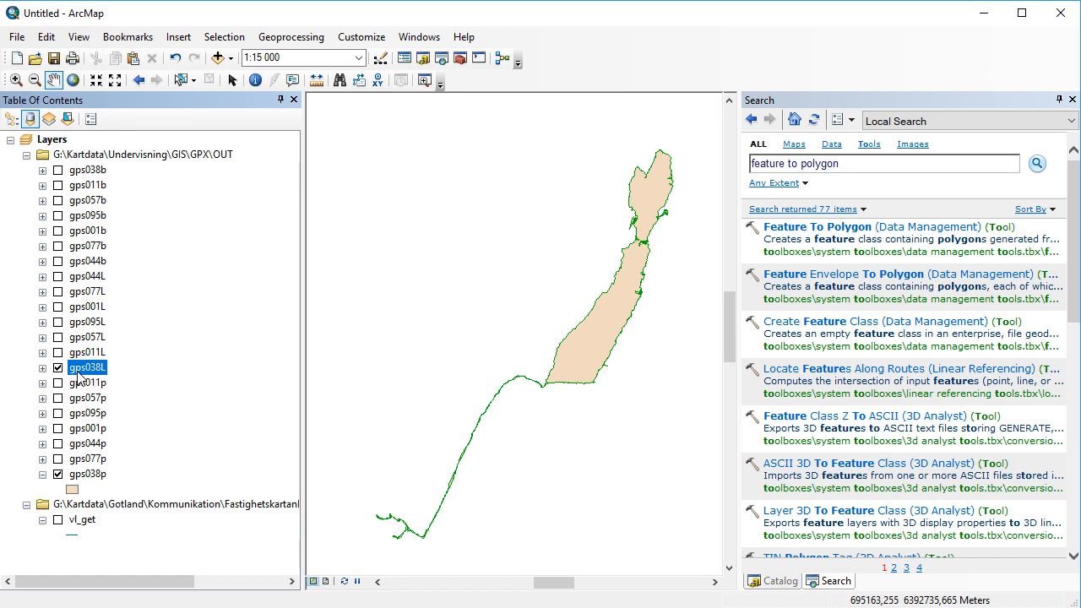
left_click(58, 370)
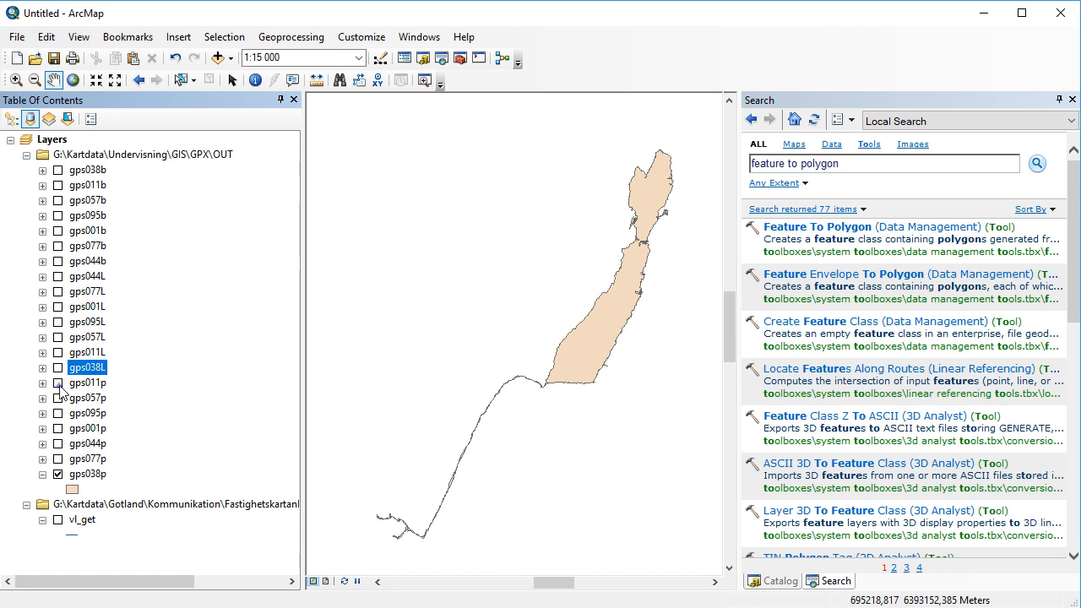
- Display the gps011p polygons and compare them with gps038p, both in detail and over the whole track area
left_click(57, 383)
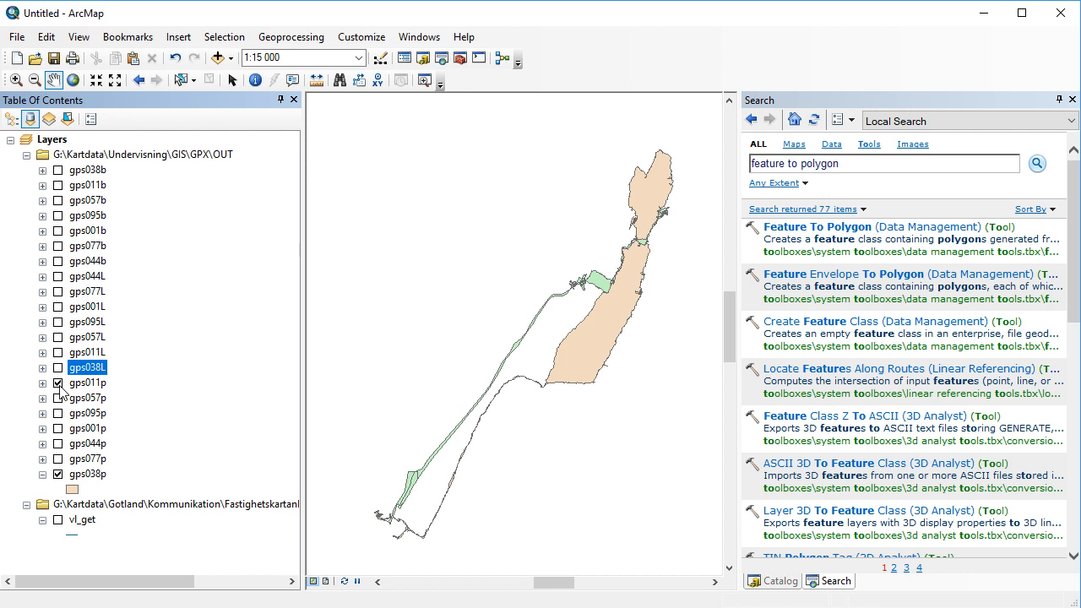
left_click(15, 80)
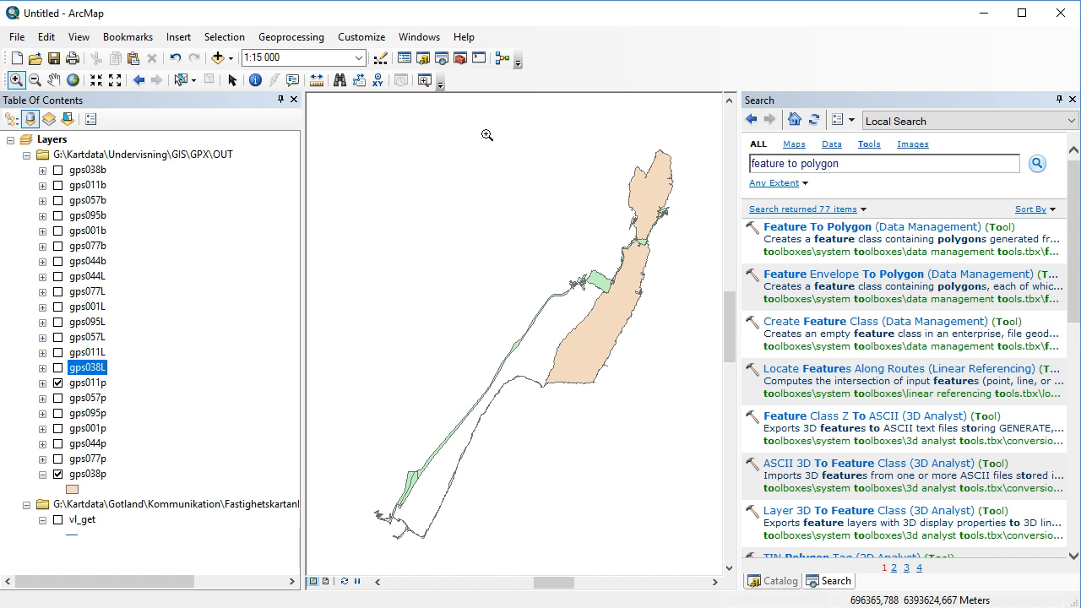
left_click_drag(565, 213, 662, 332)
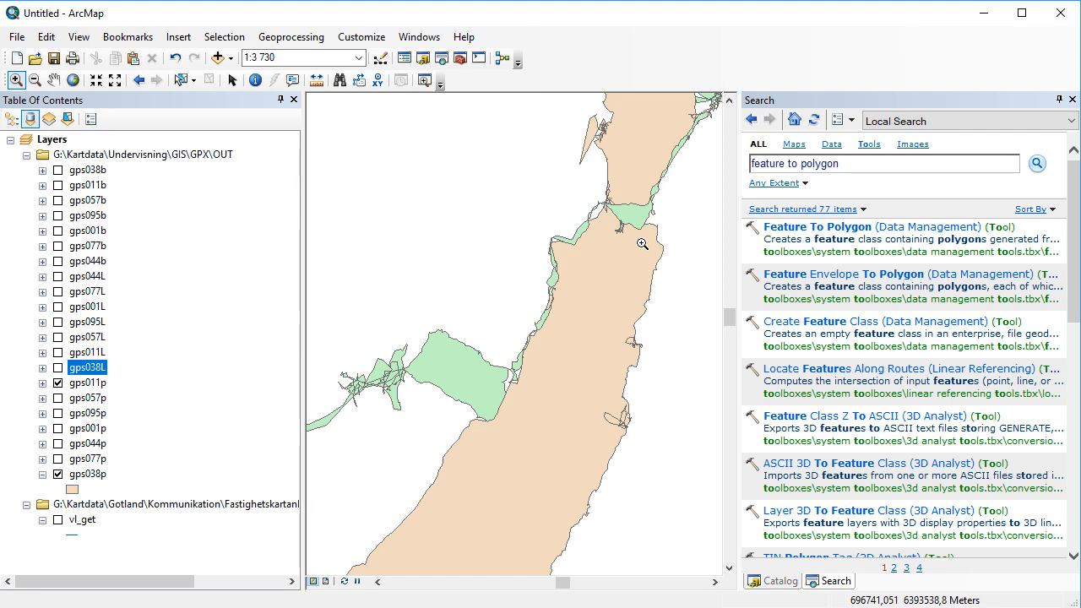
scroll(641, 168, "up", 1)
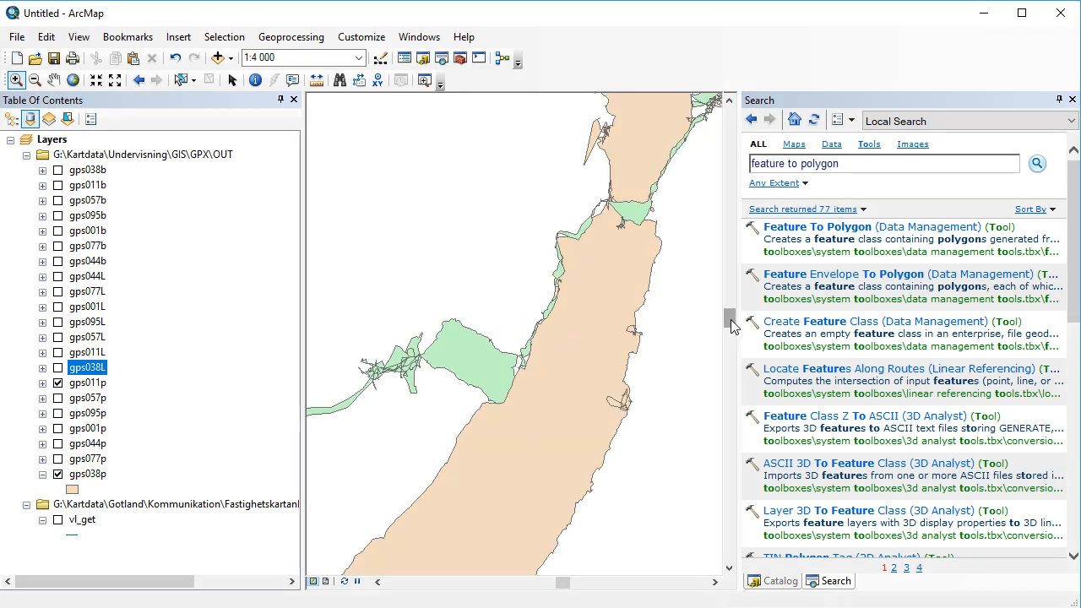
left_click_drag(731, 319, 731, 300)
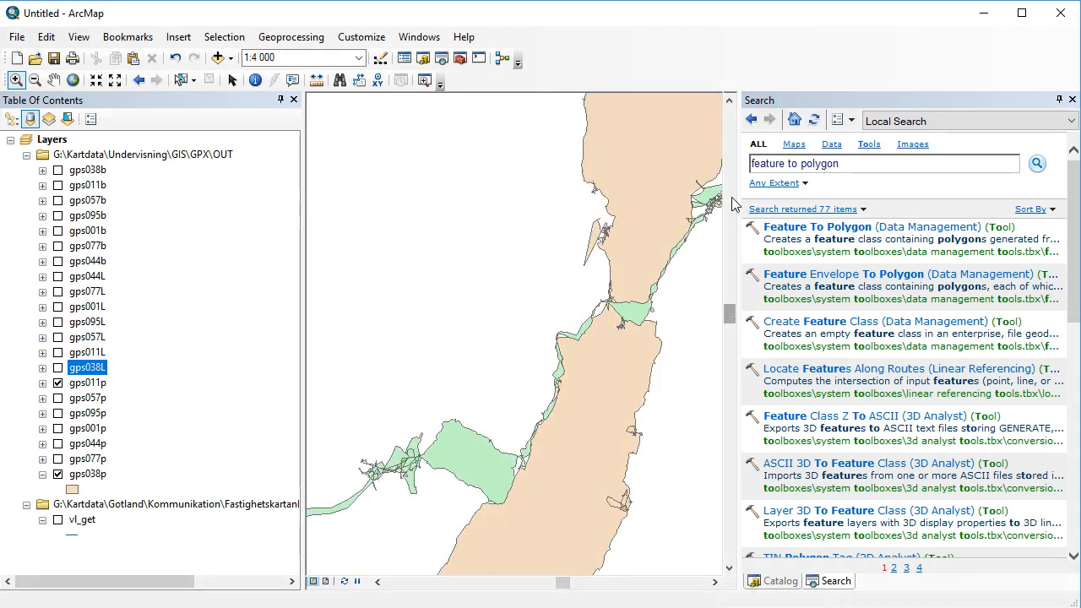
left_click(731, 102)
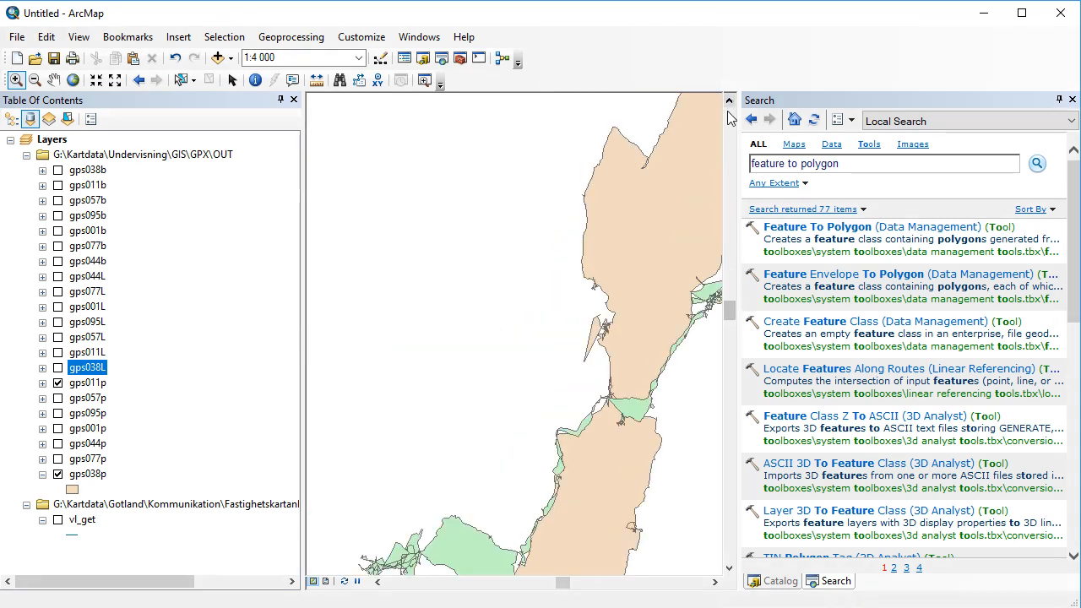
left_click(715, 582)
left_click(715, 582)
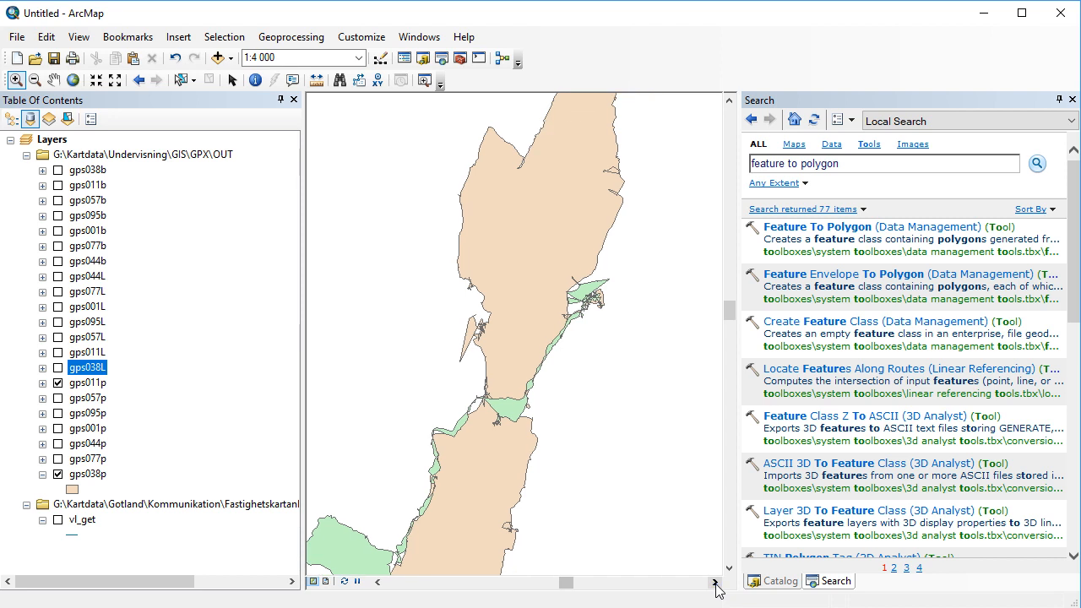
left_click(377, 582)
left_click(73, 80)
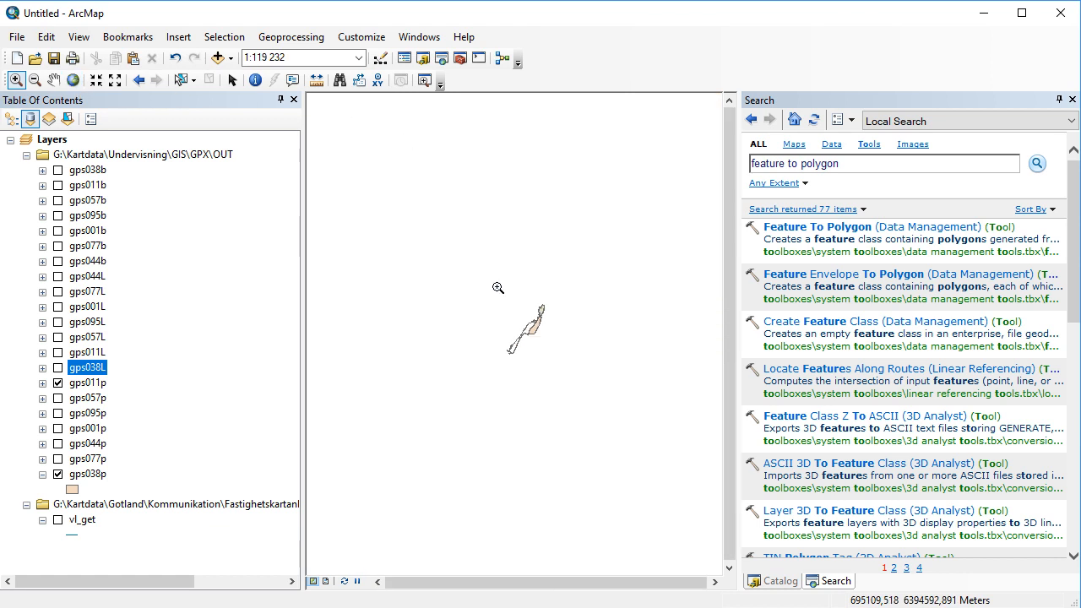
left_click_drag(499, 288, 570, 383)
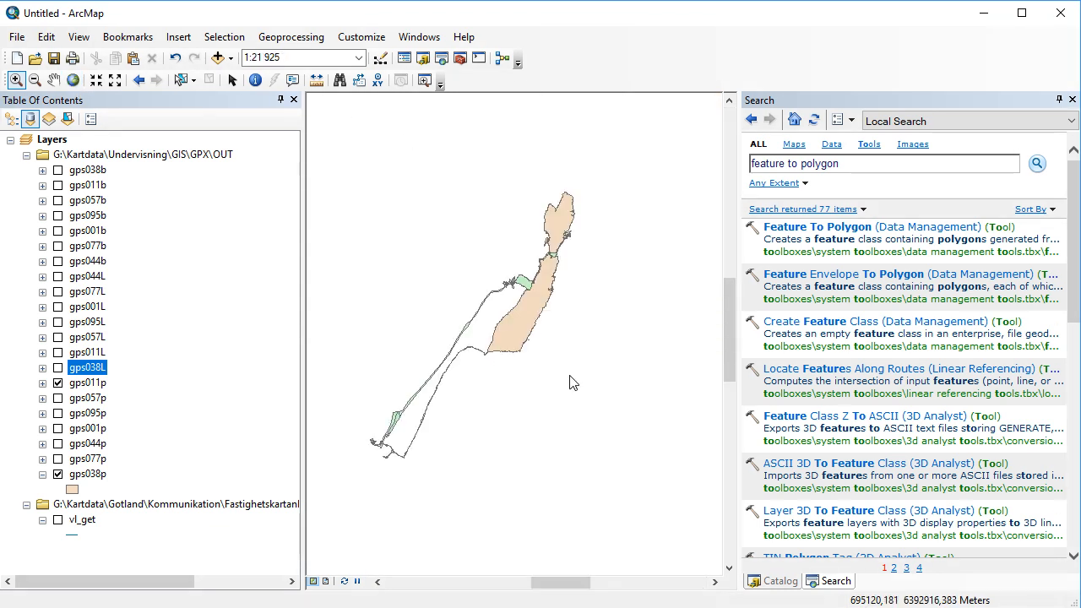
- Hide the gps011p layer and display the gps038b points over the gps038p polygons
left_click(57, 384)
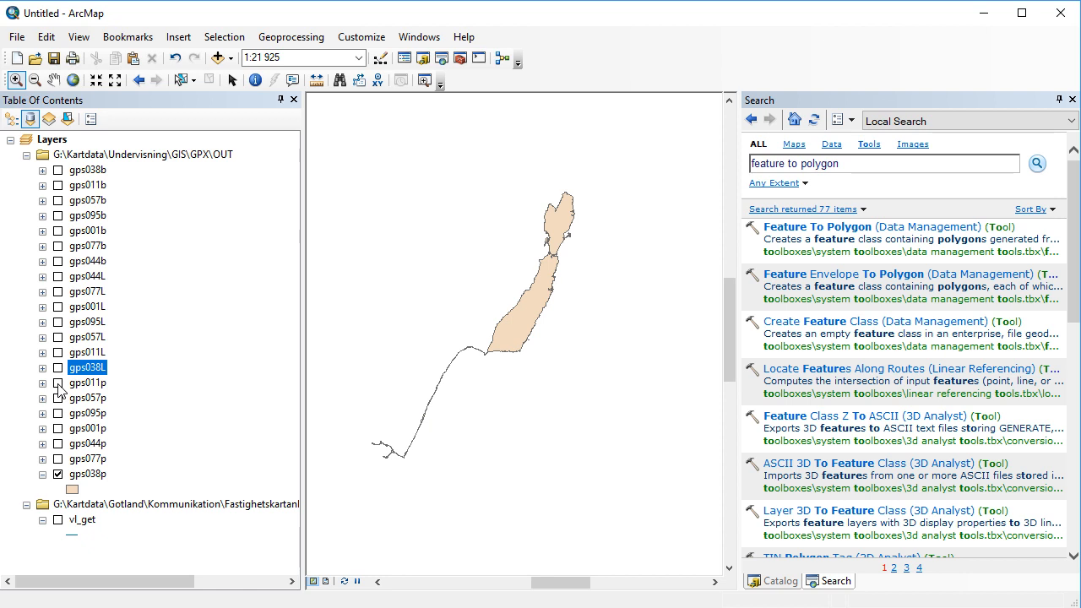
left_click(57, 171)
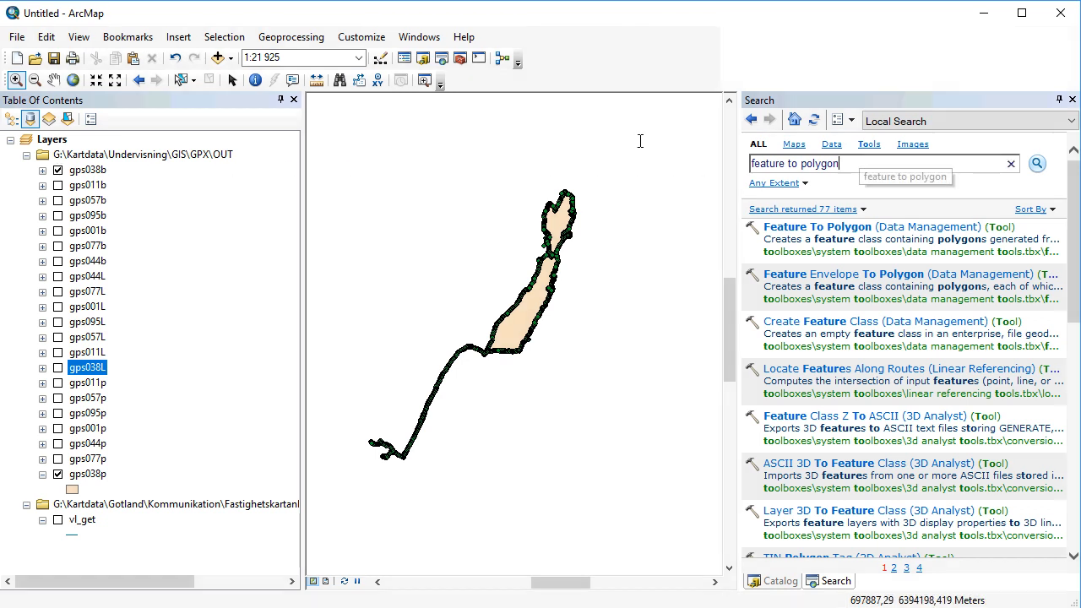
- Search for "standard deviation", open the Directional Distribution (Standard Deviational Ellipse) tool and view its help illustration
left_click(862, 163)
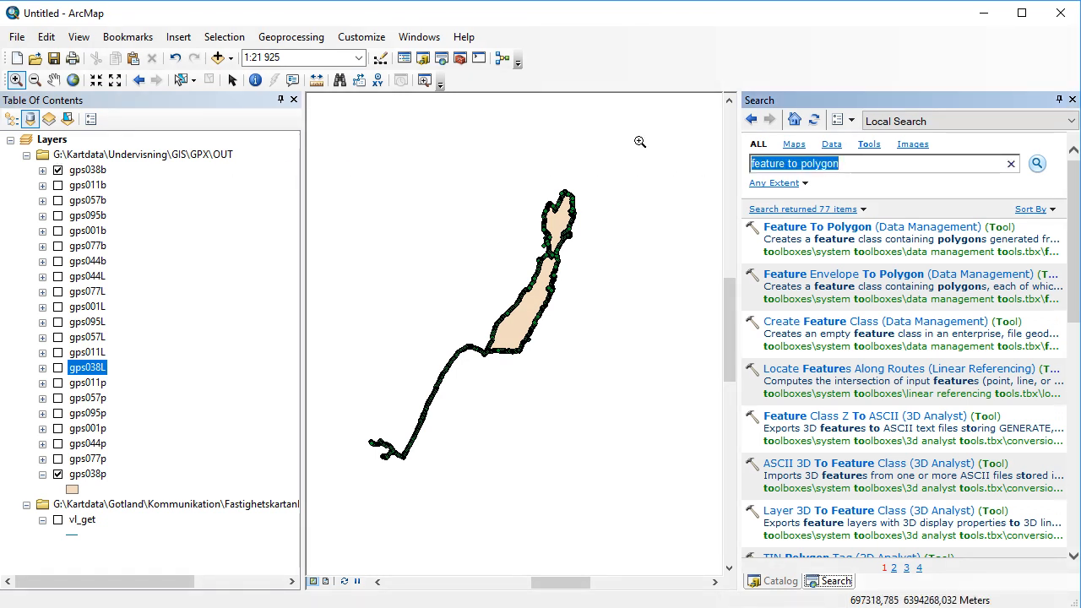
type("standard deviation")
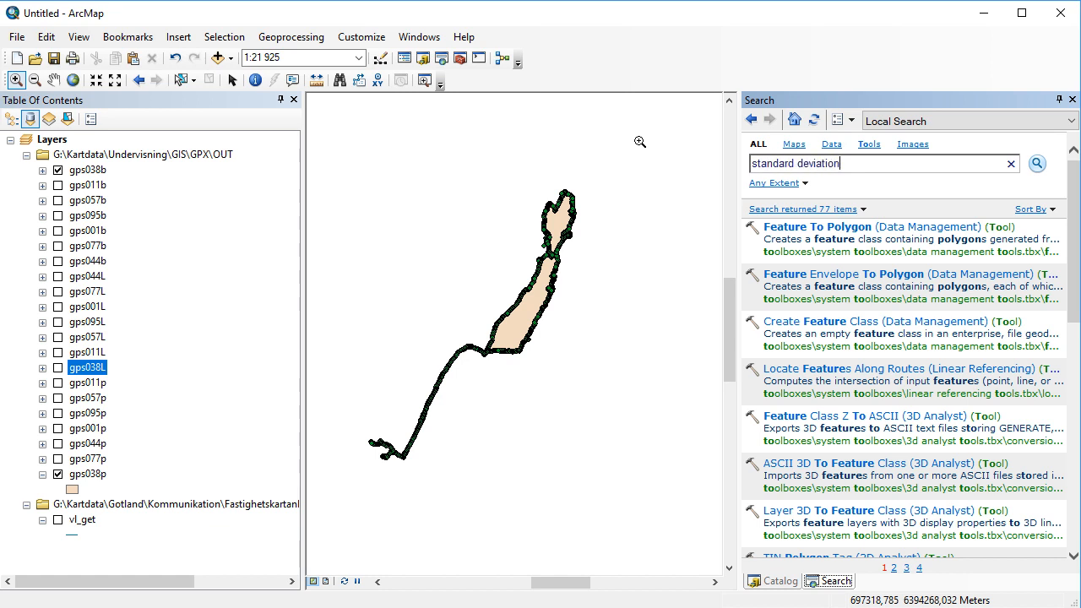
key("Return")
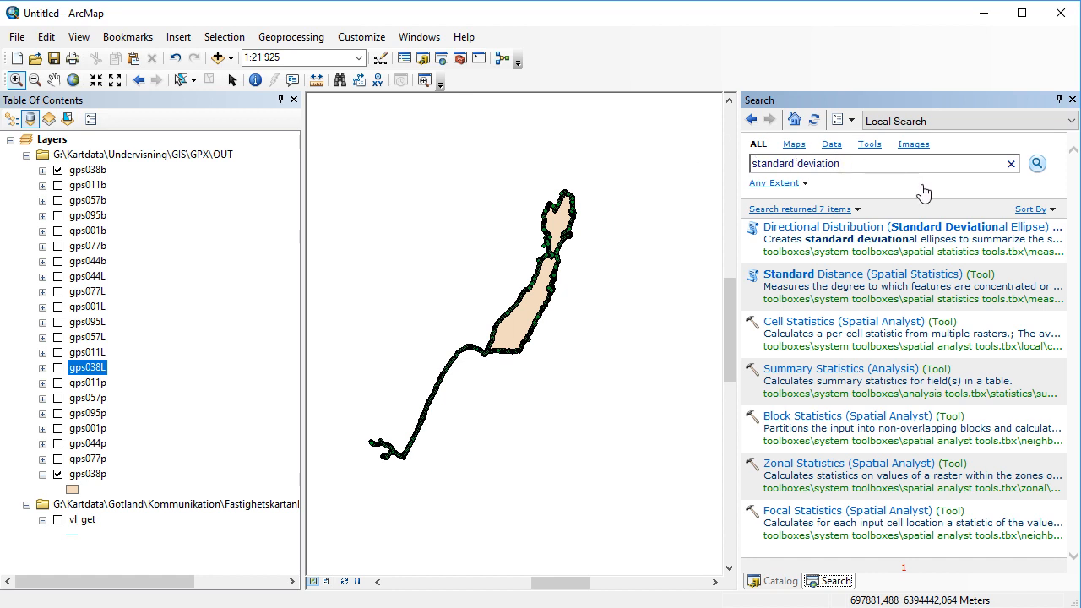
left_click(950, 233)
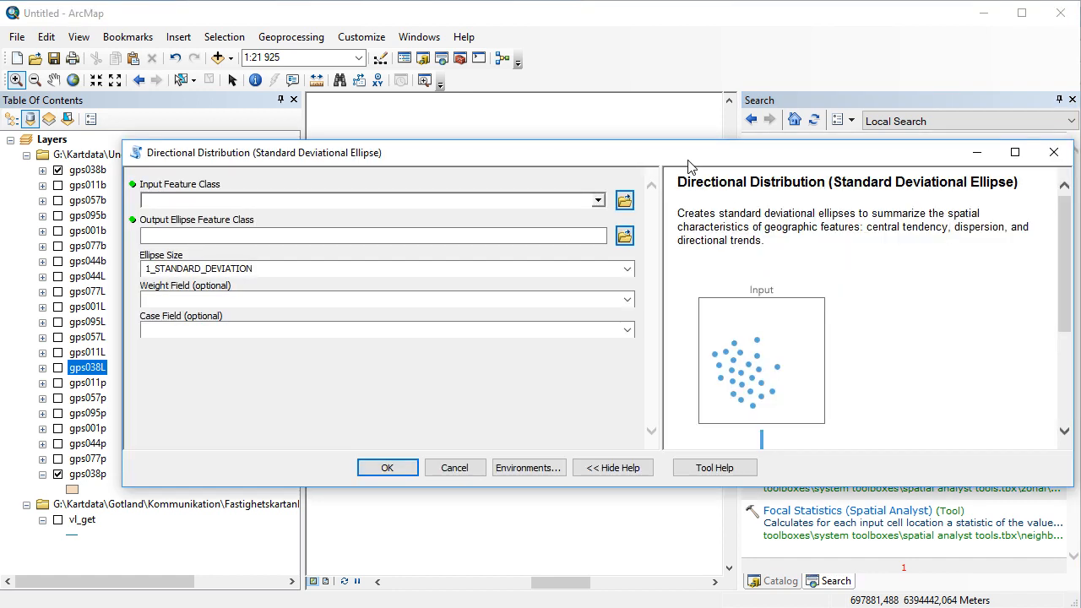
left_click_drag(686, 171, 685, 174)
scroll(924, 234, "down", 4)
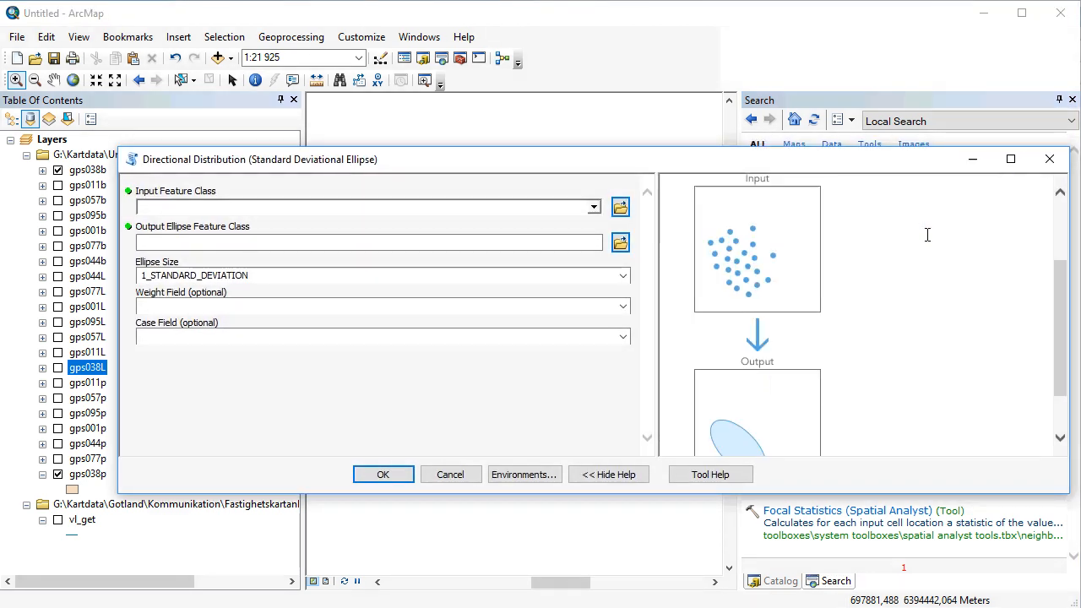
- Set gps038b as the ellipse input feature class and name the output gps038std in the OUT folder
scroll(875, 240, "up", 5)
scroll(869, 314, "down", 5)
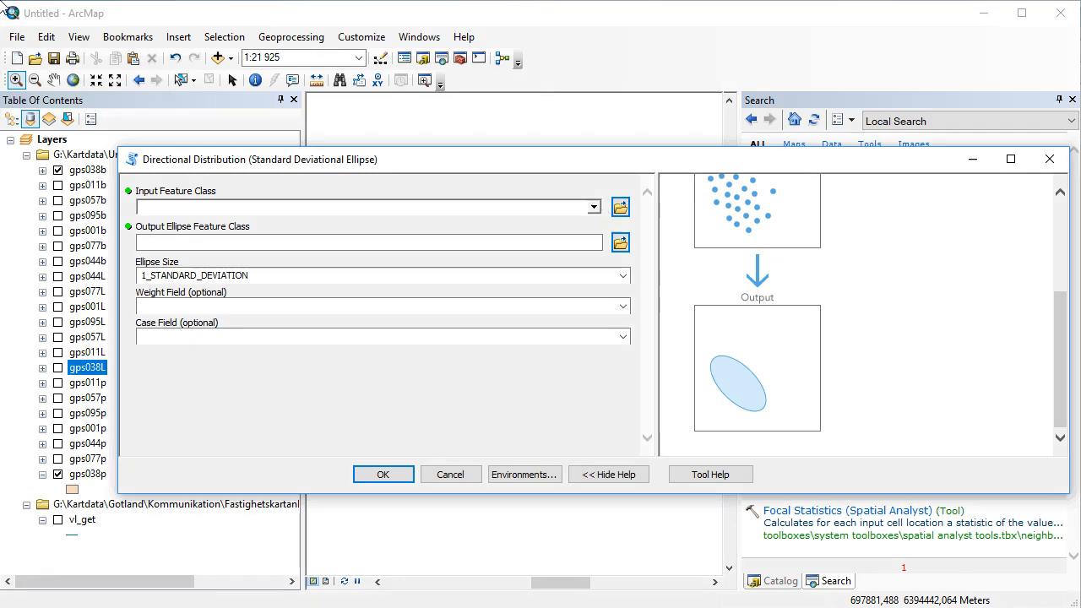
left_click(594, 208)
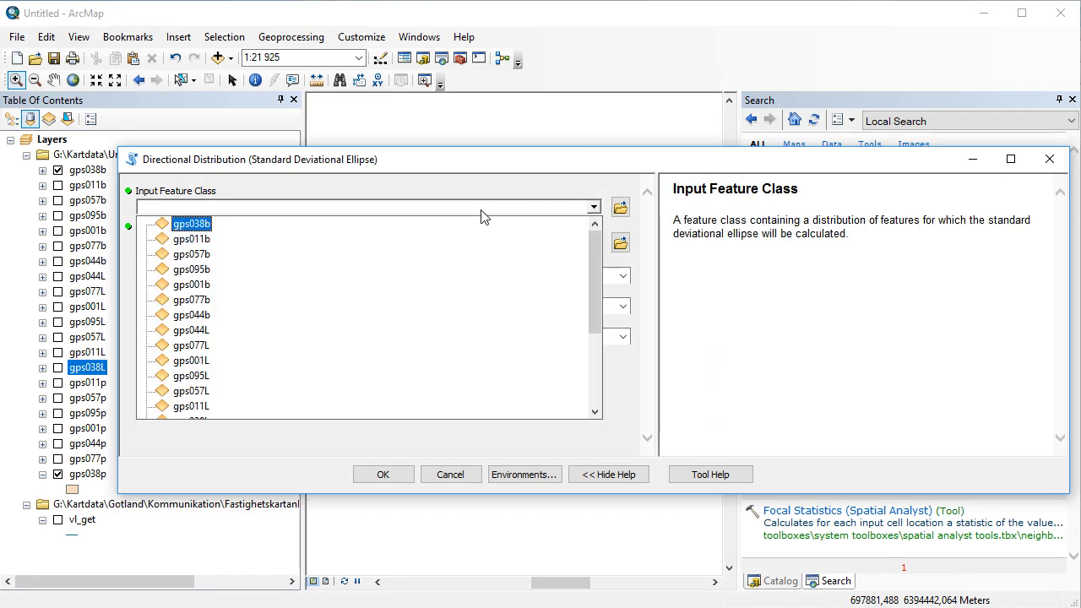
left_click(192, 227)
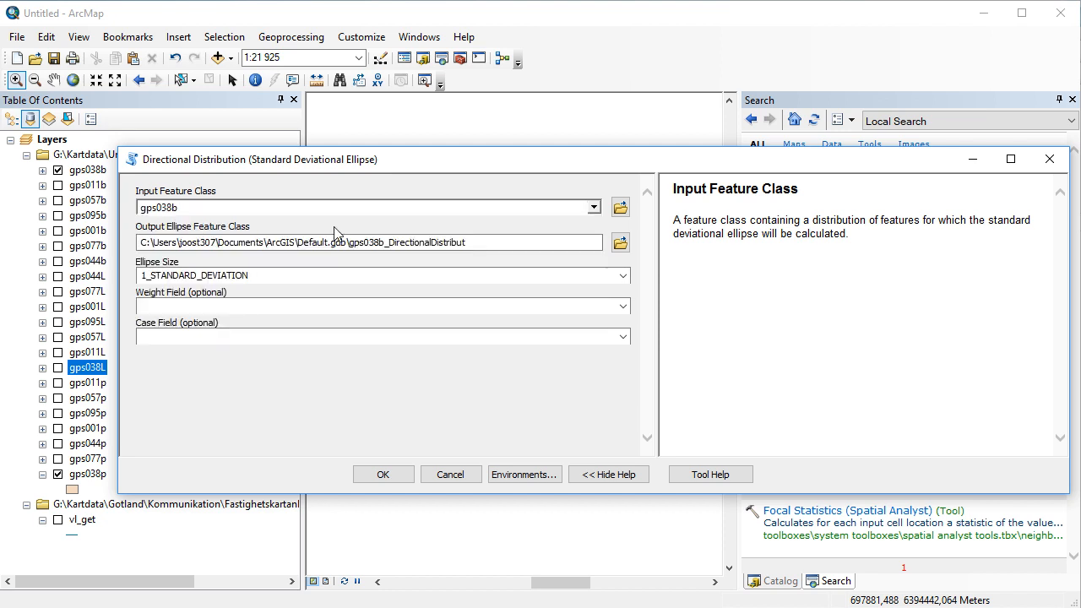
left_click(620, 244)
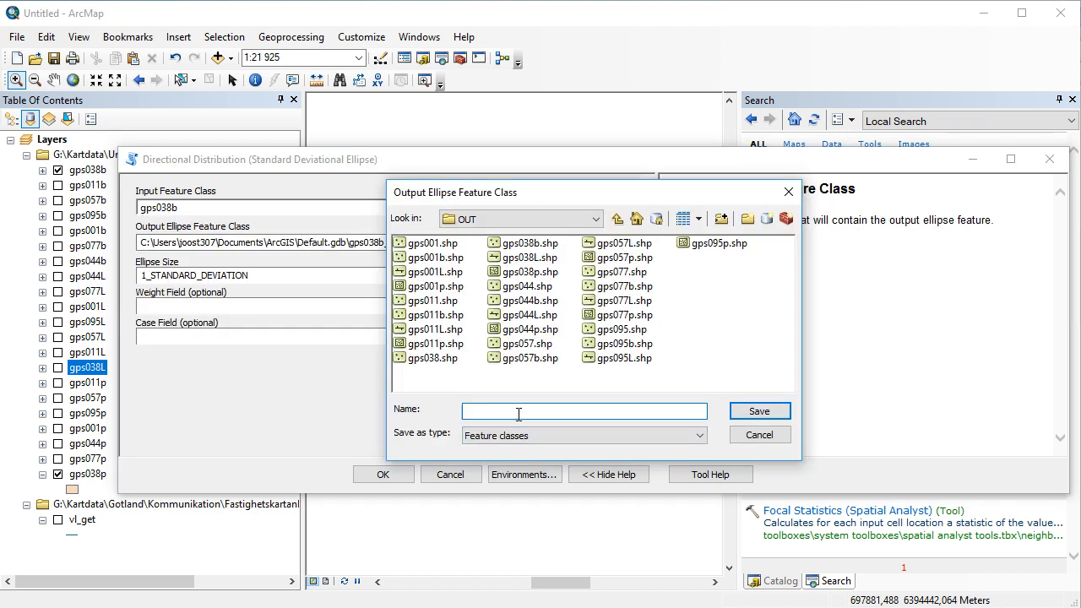
type("gps038std")
key("Return")
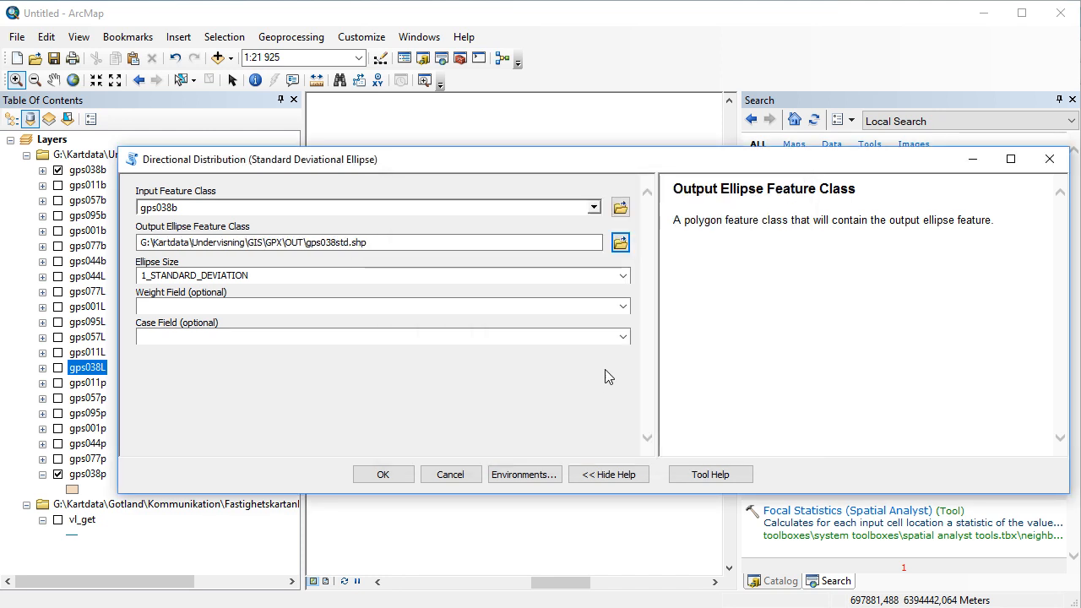
- Keep the ellipse size at 1_STANDARD_DEVIATION and run the Directional Distribution tool
left_click(624, 276)
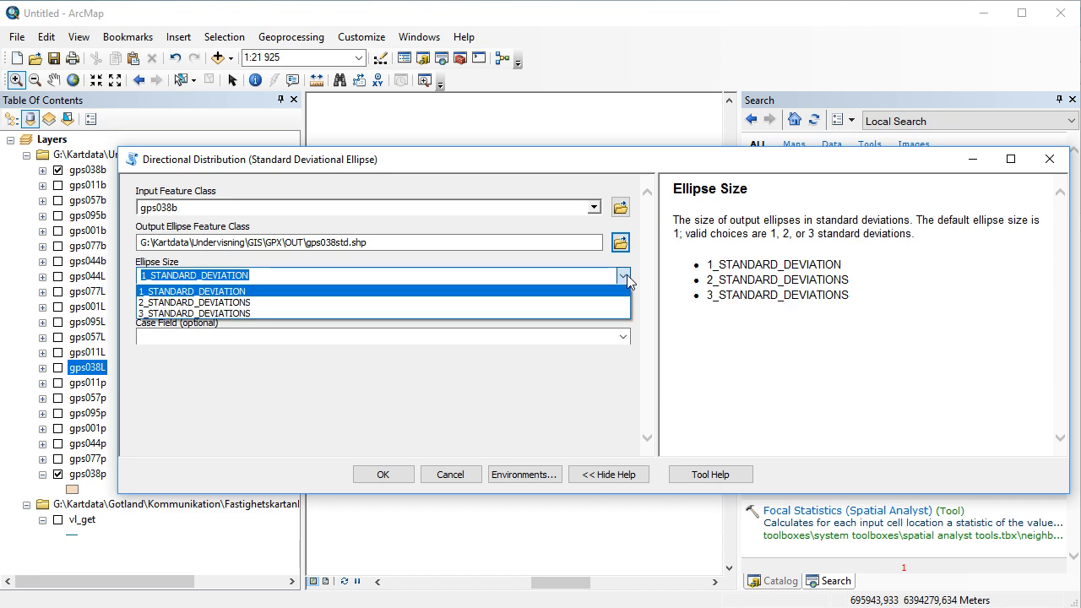
left_click(859, 251)
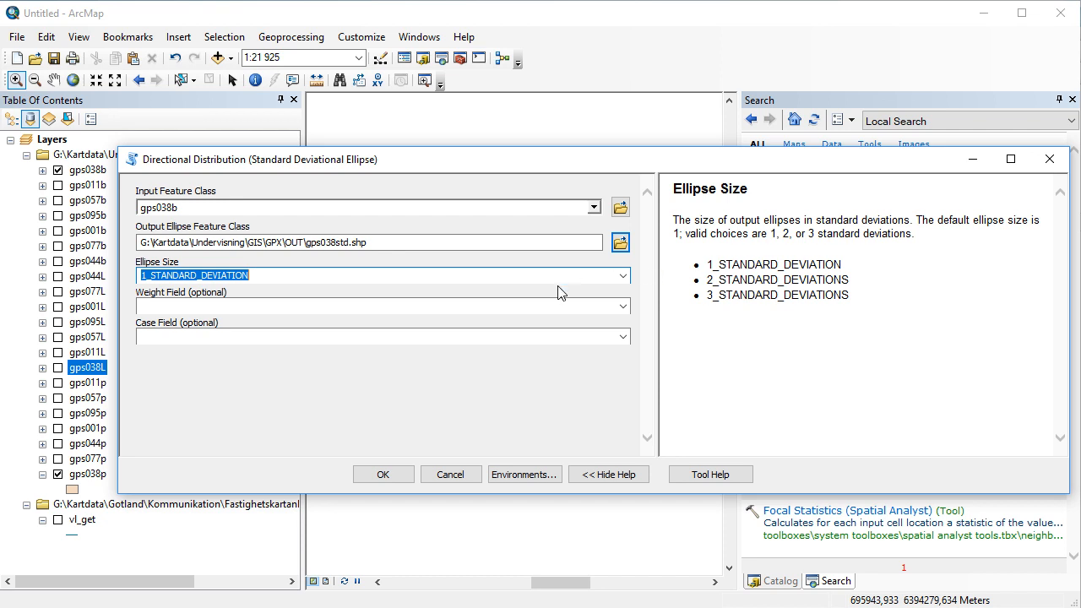
left_click(385, 475)
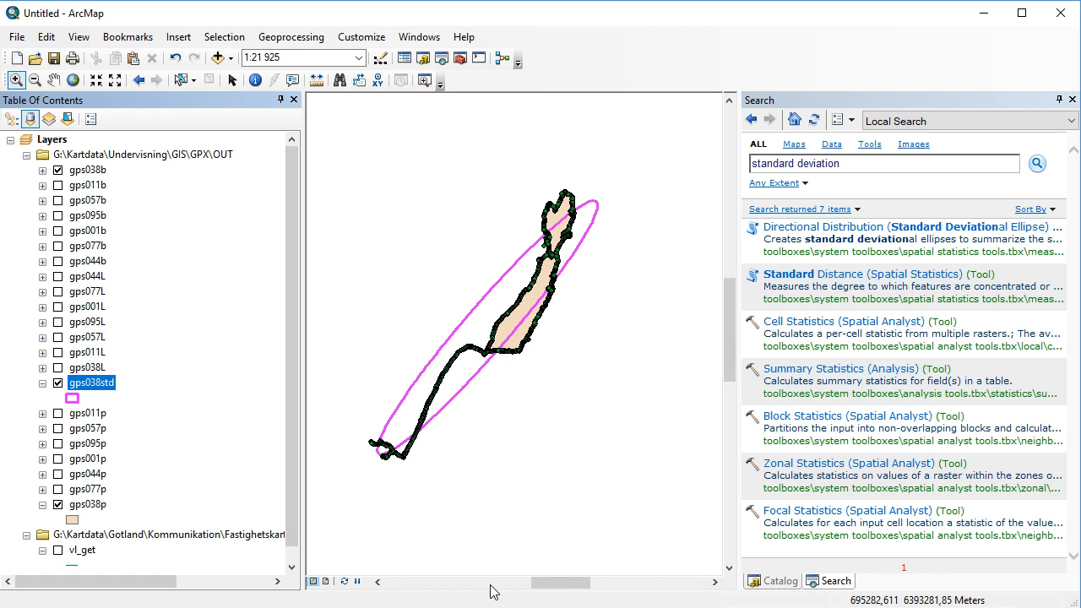
- Hide the gps038b, gps038std and gps038p layers so that only the gps038L line is displayed
left_click(57, 170)
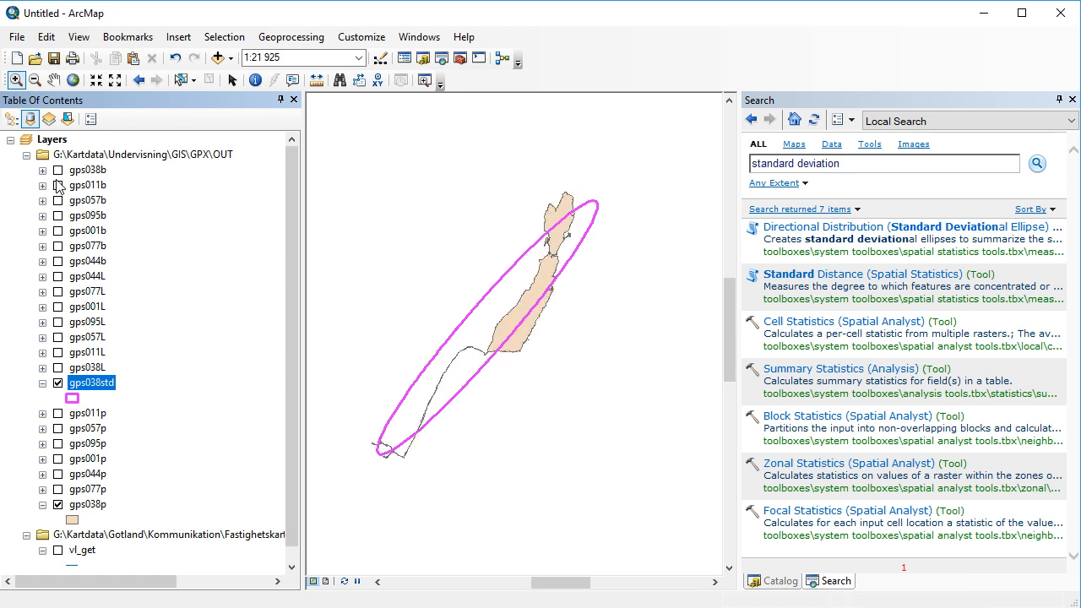
left_click(57, 384)
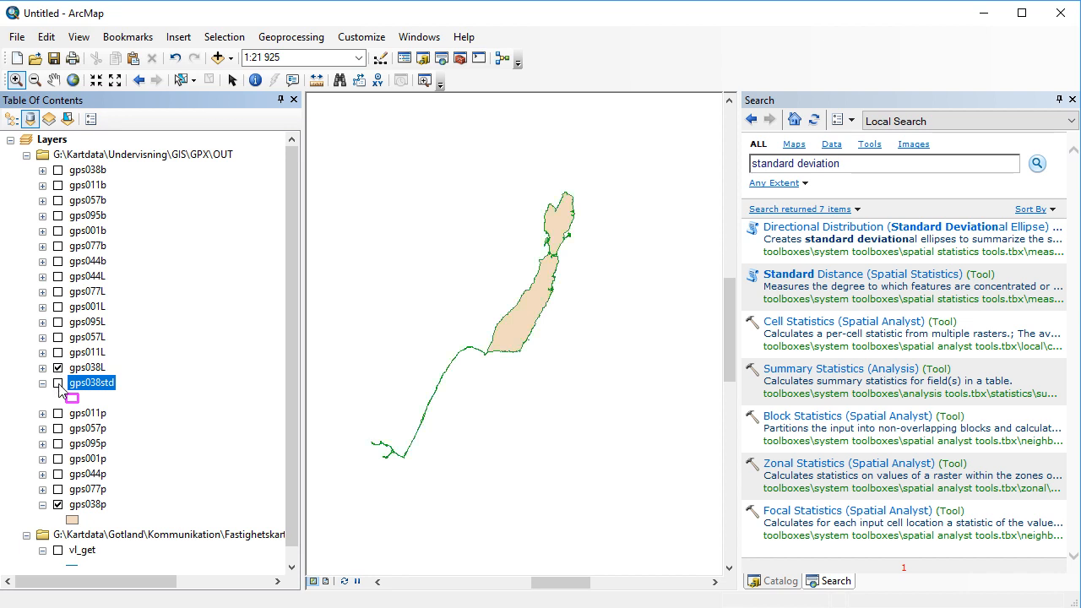
left_click(58, 504)
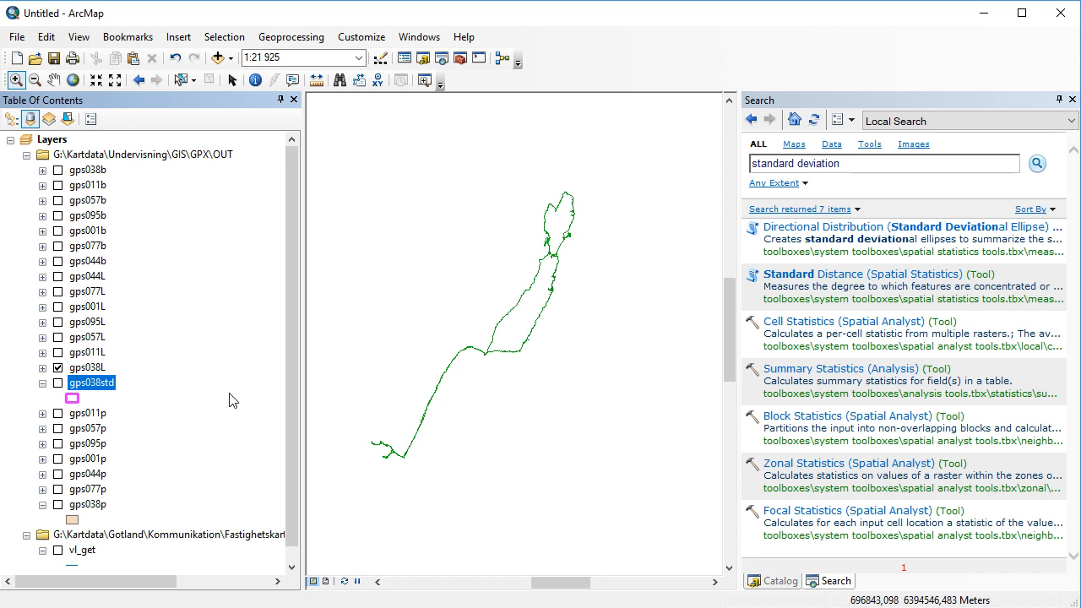
- Start the Buffer tool with gps038L as input and name the output gps038buffer in the OUT folder
left_click(291, 38)
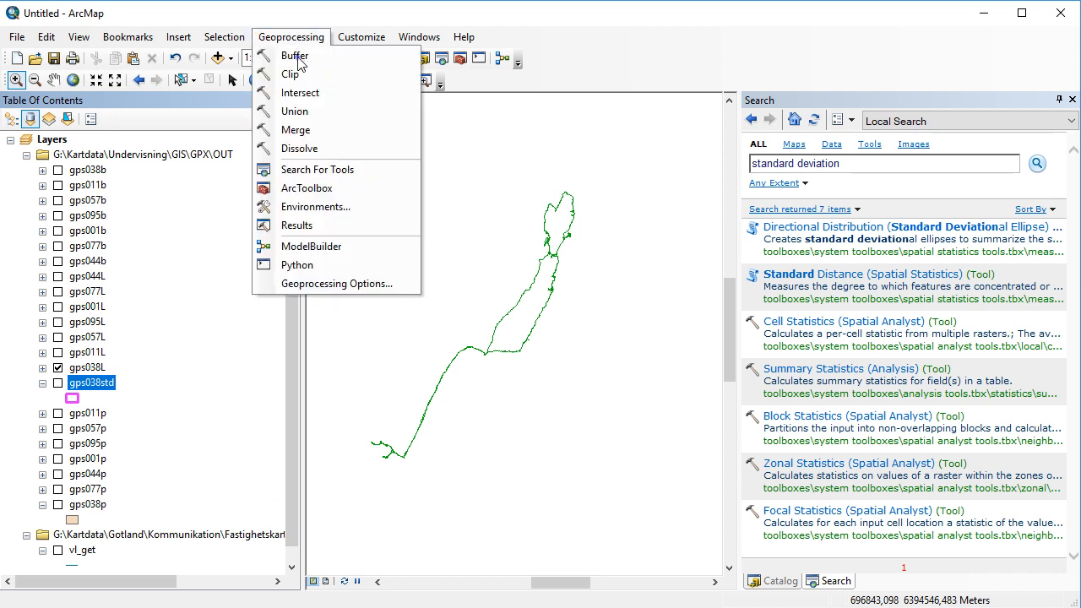
left_click(295, 56)
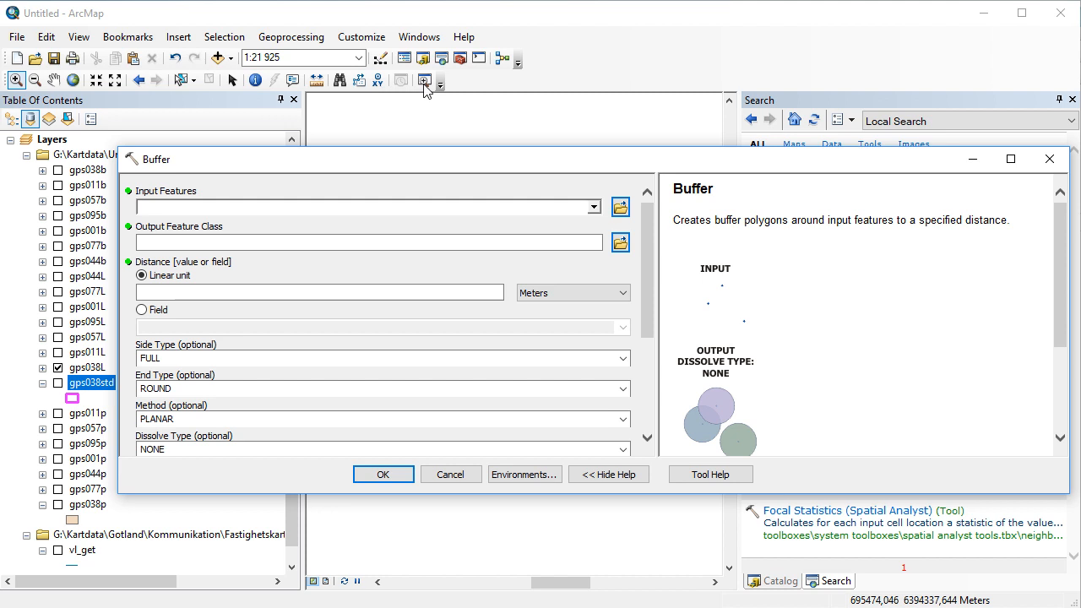
left_click(594, 207)
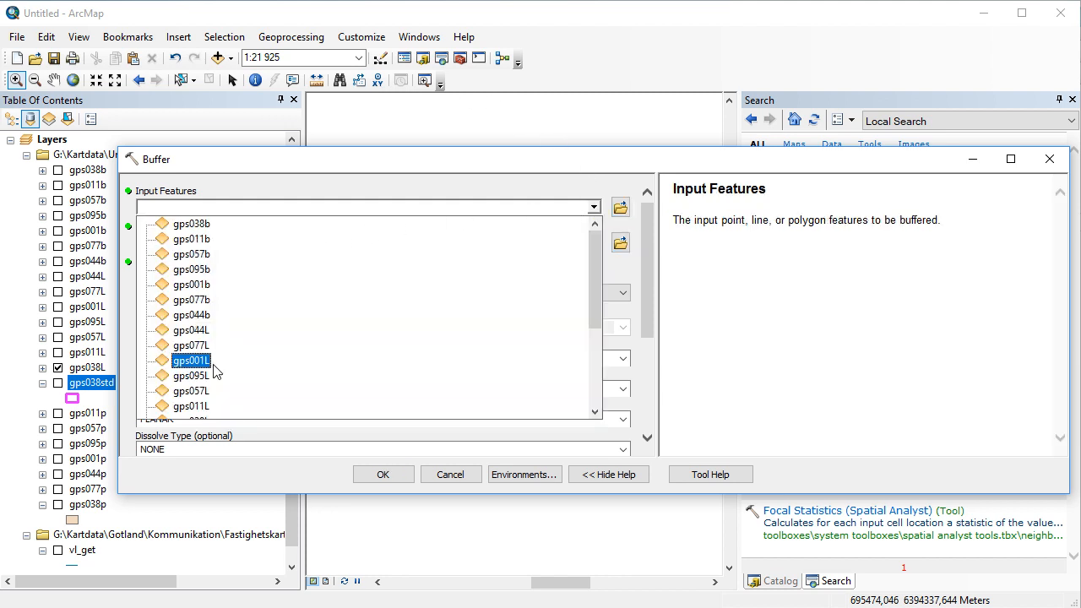
scroll(215, 369, "down", 2)
left_click(196, 330)
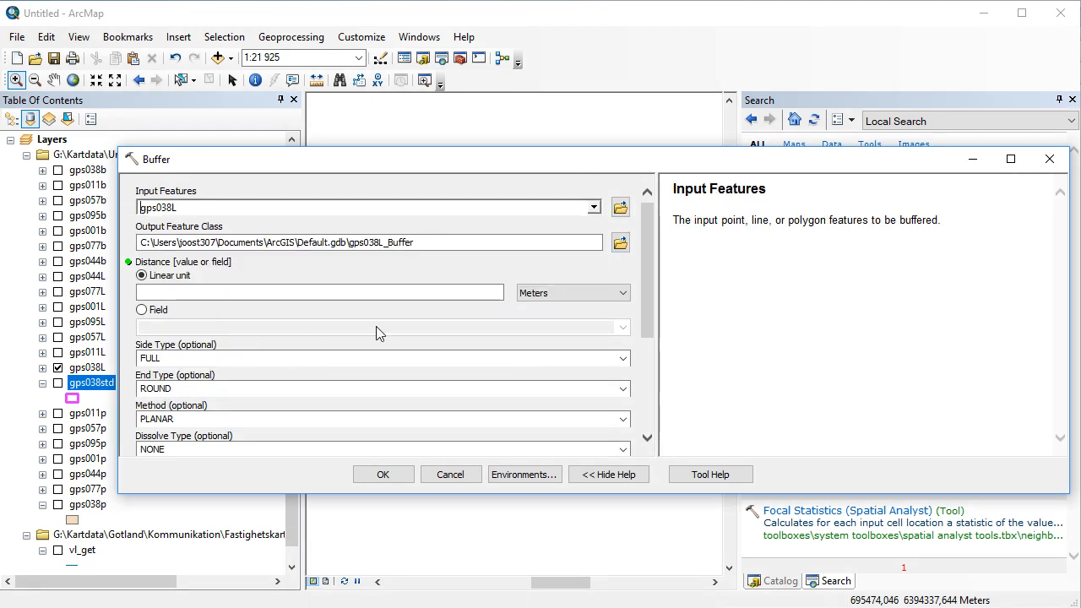
left_click(621, 243)
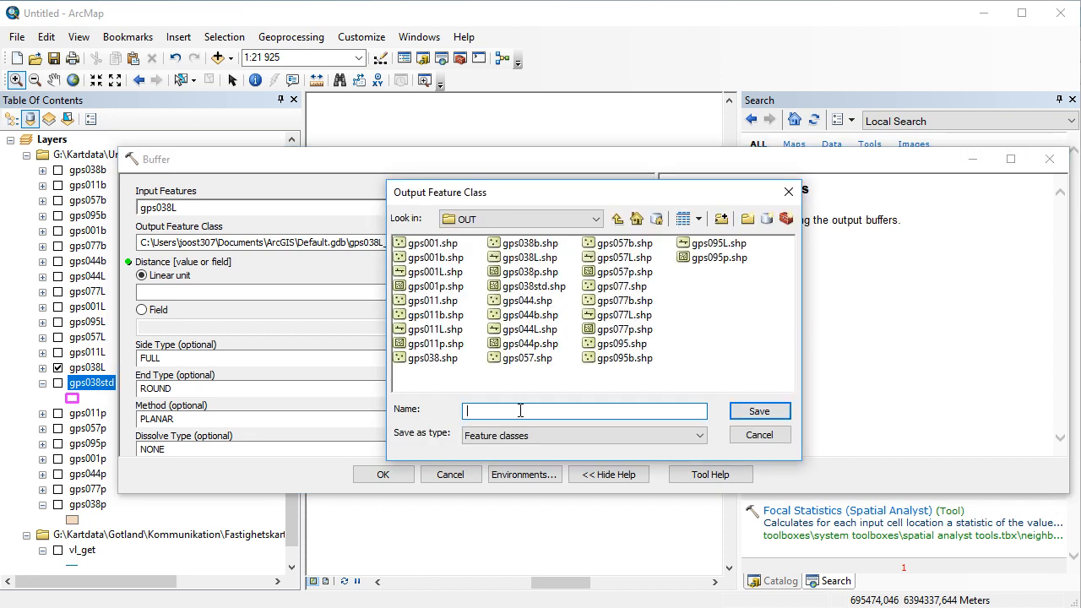
type("gps03")
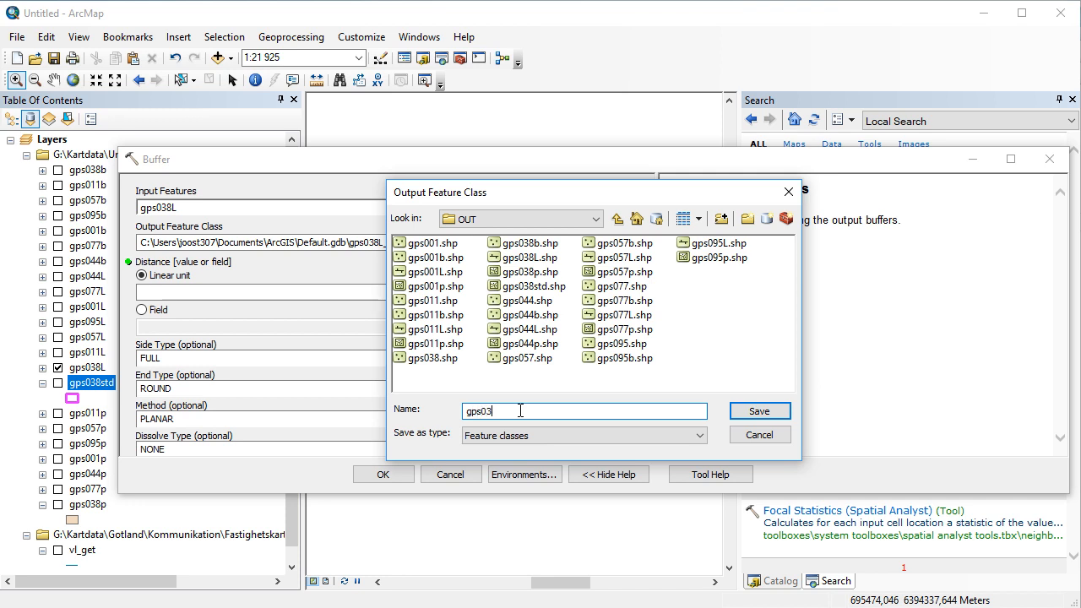
type("8buffer")
left_click(755, 409)
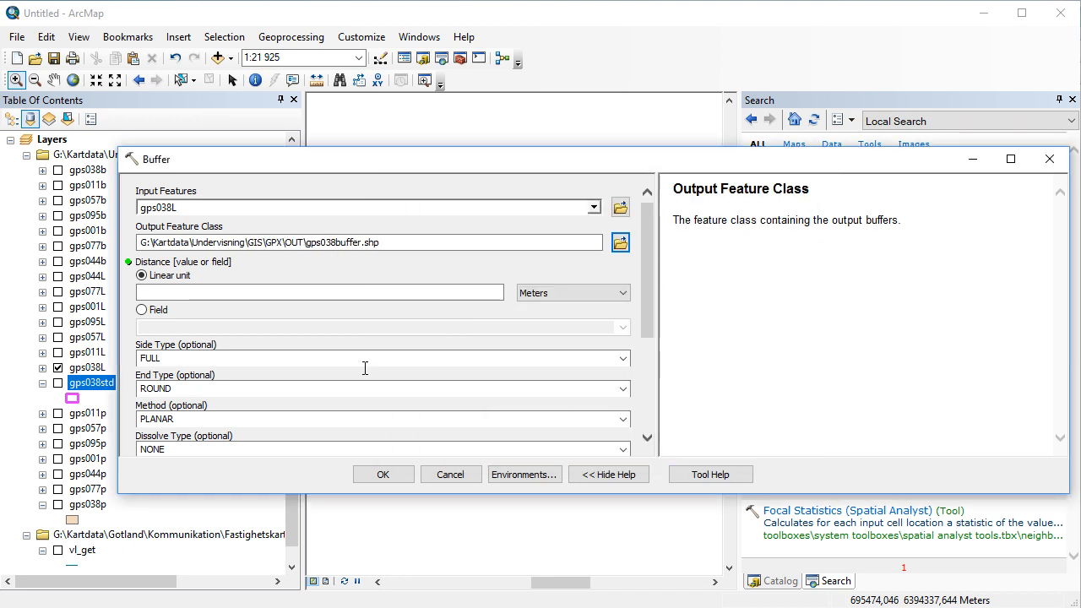
- Set the buffer distance to 15 meters, keep the dissolve type at NONE and run the Buffer tool
left_click(290, 289)
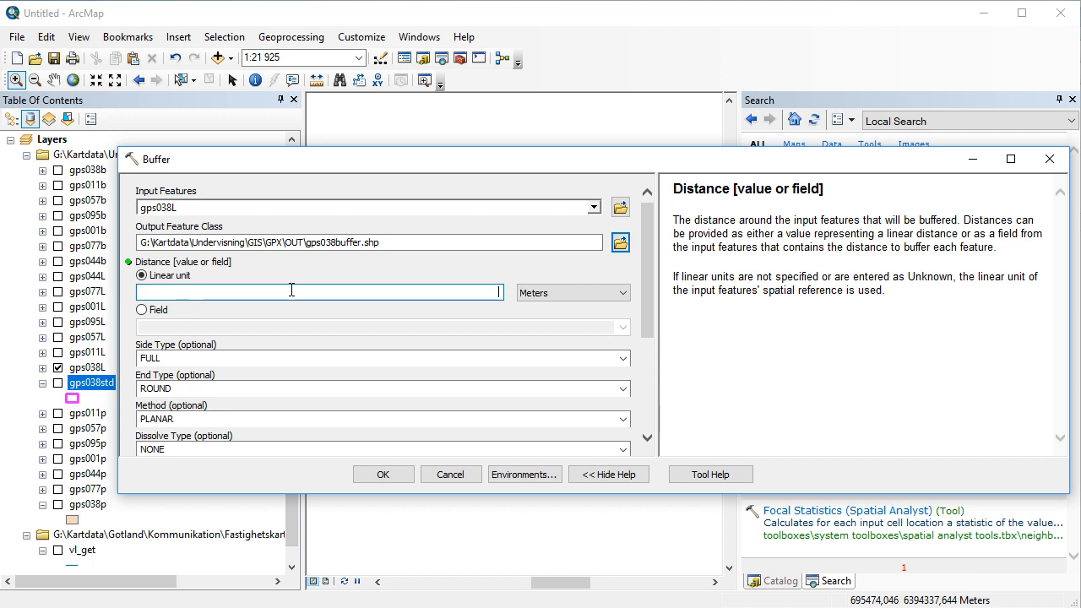
type("15")
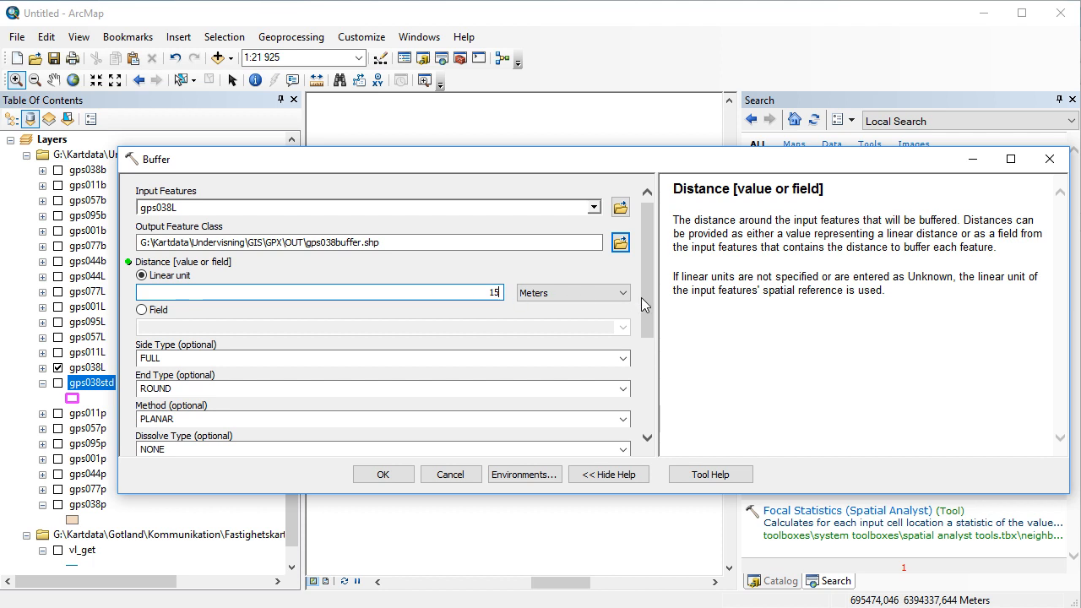
left_click_drag(643, 299, 659, 361)
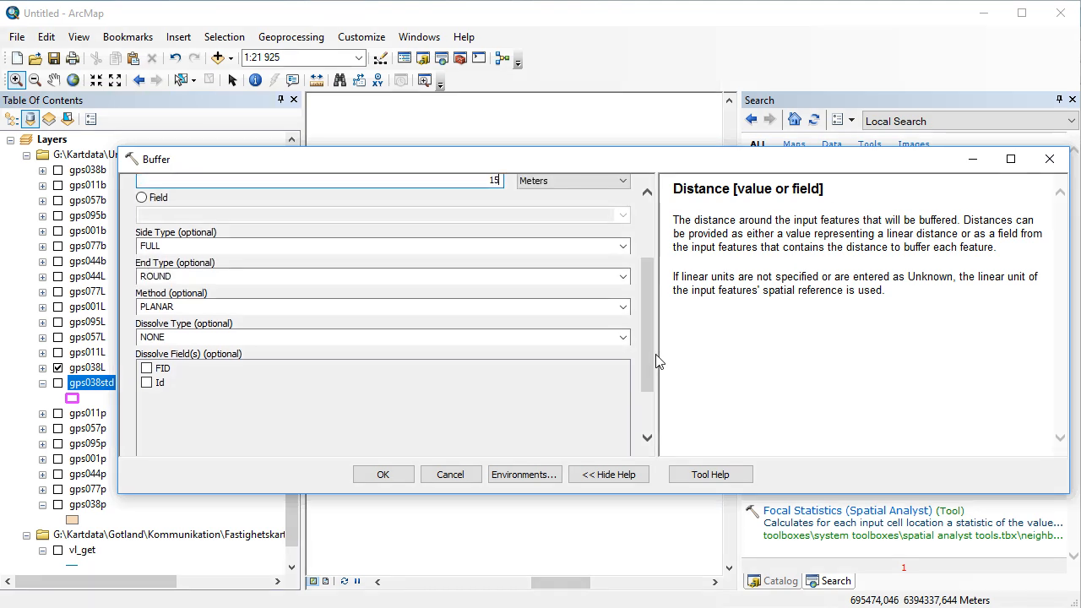
left_click(629, 337)
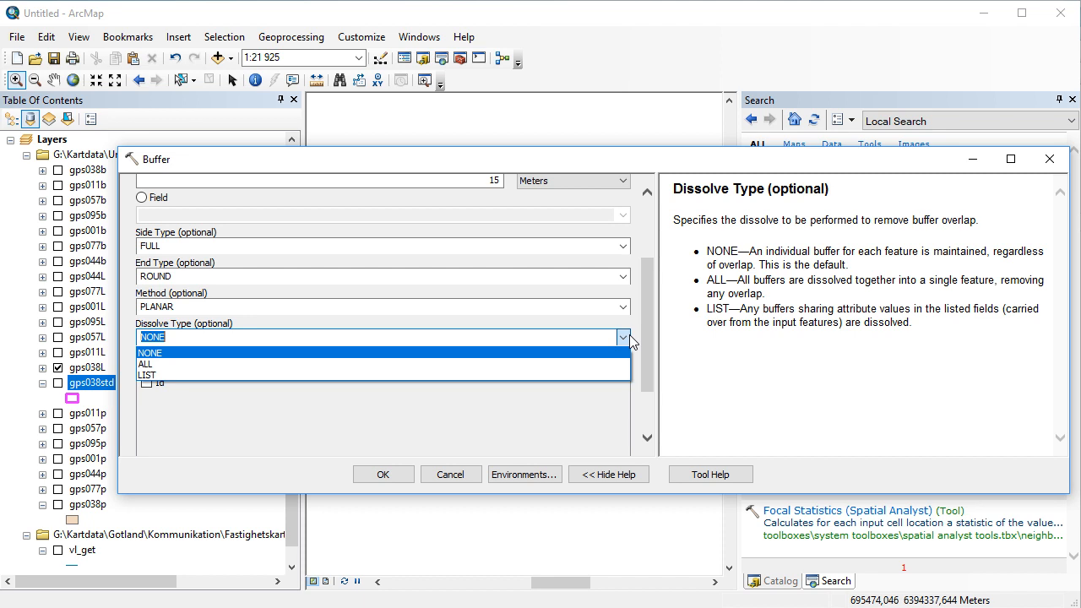
left_click(694, 322)
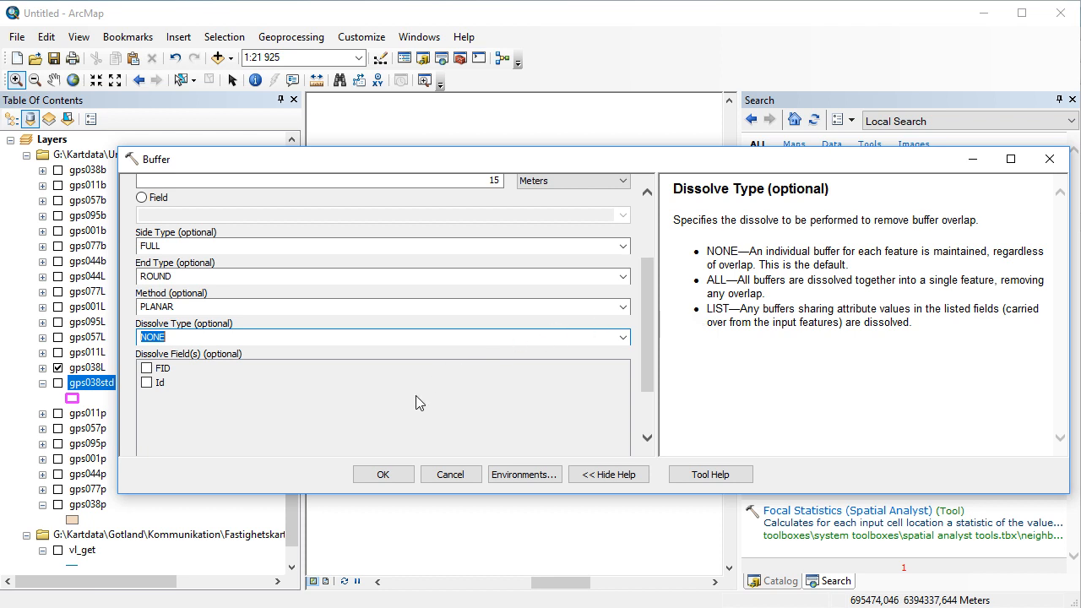
left_click(393, 478)
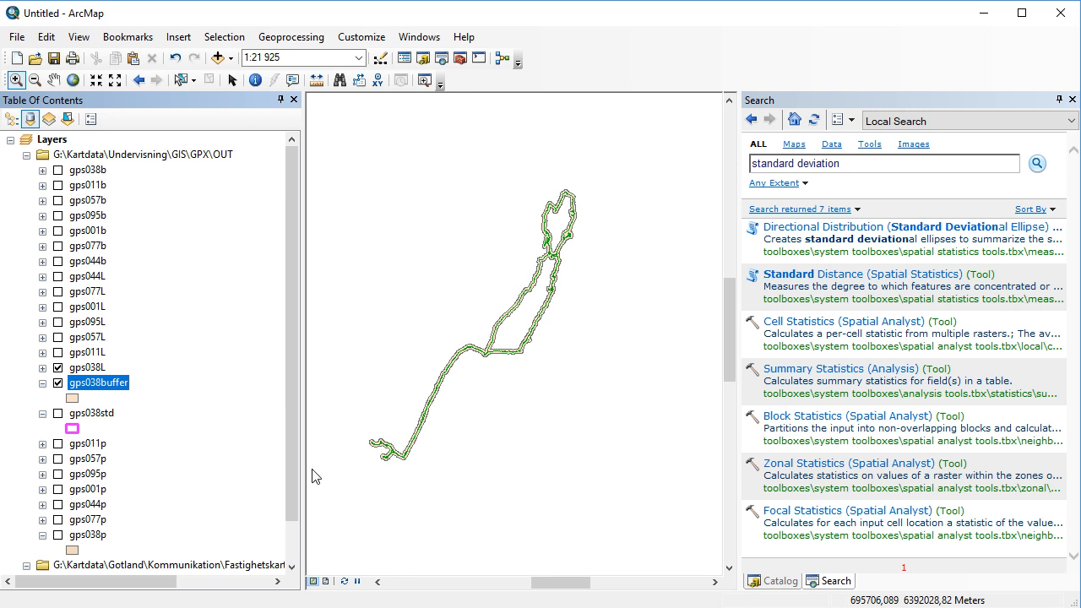
- Display the vl_get road layer beneath the gps038buffer polygon around the northern loop of the track
left_click(14, 80)
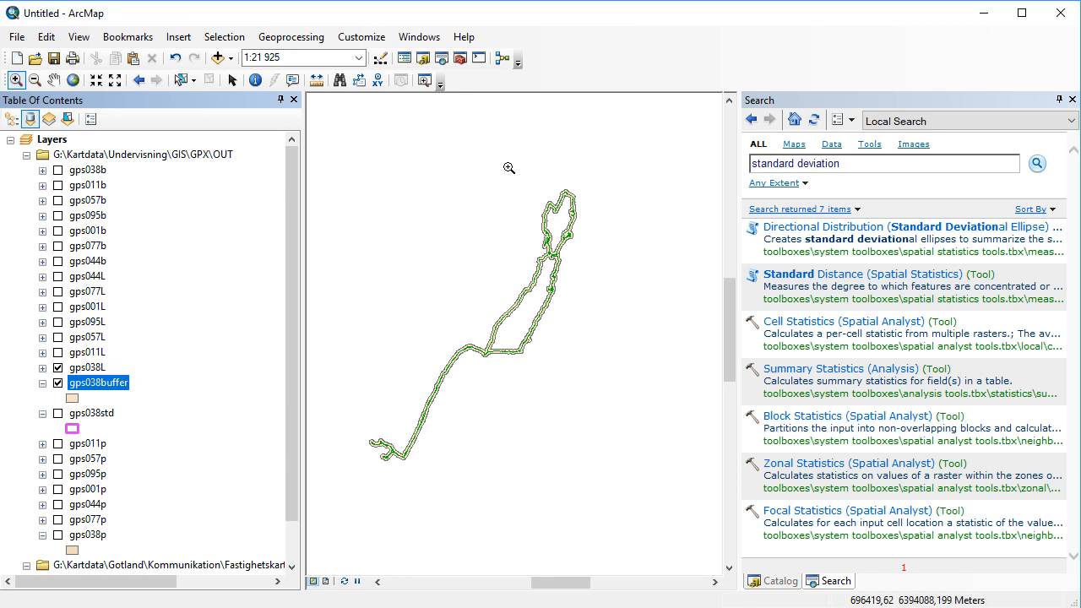
left_click_drag(509, 168, 615, 299)
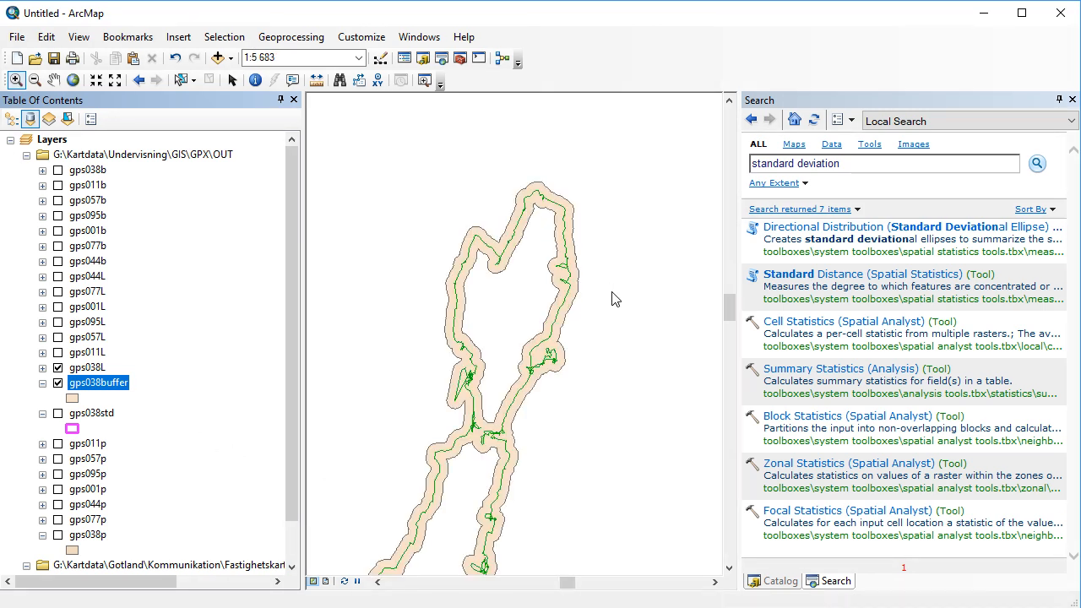
left_click_drag(292, 362, 294, 426)
left_click(58, 535)
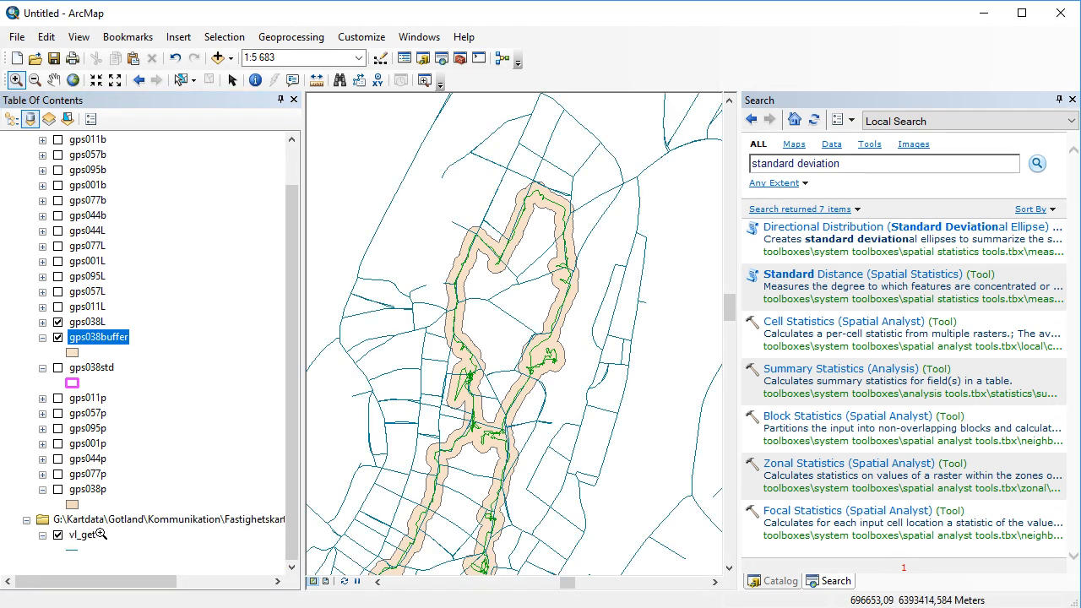
- Examine how the gps038 track and its buffer follow the vl_get roads, in detail and at full extent
scroll(434, 491, "up", 3)
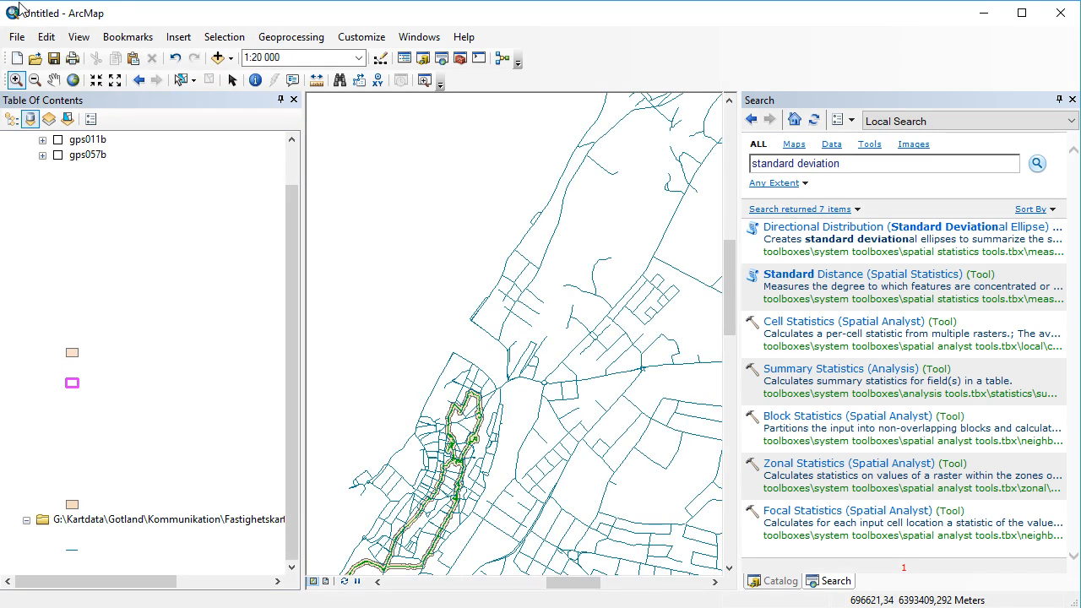
left_click(55, 81)
left_click_drag(574, 394, 681, 193)
scroll(535, 306, "up", 2)
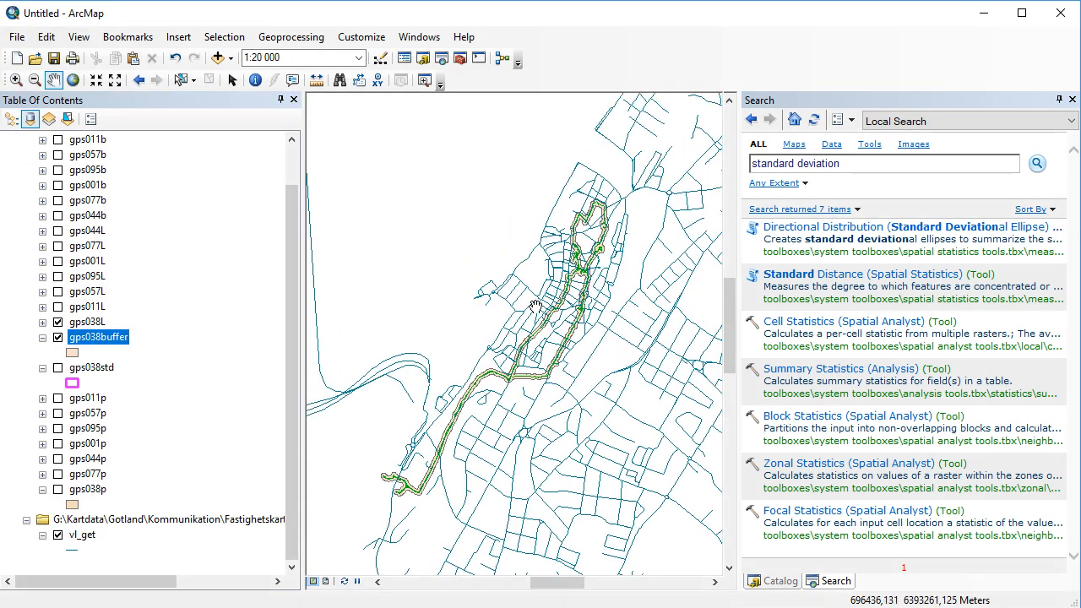
scroll(536, 306, "up", 4)
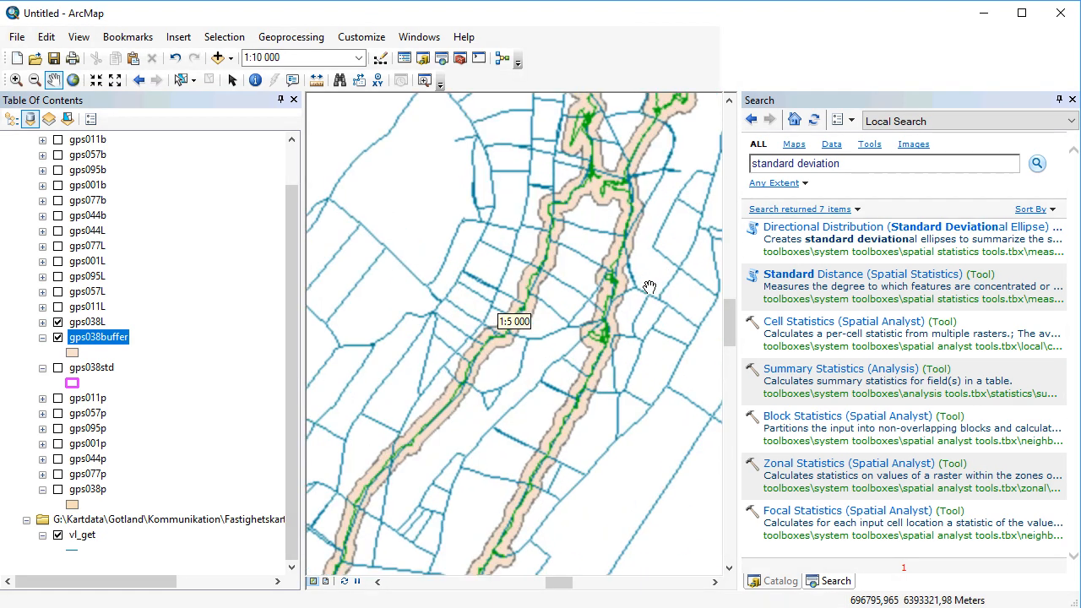
scroll(615, 254, "up", 2)
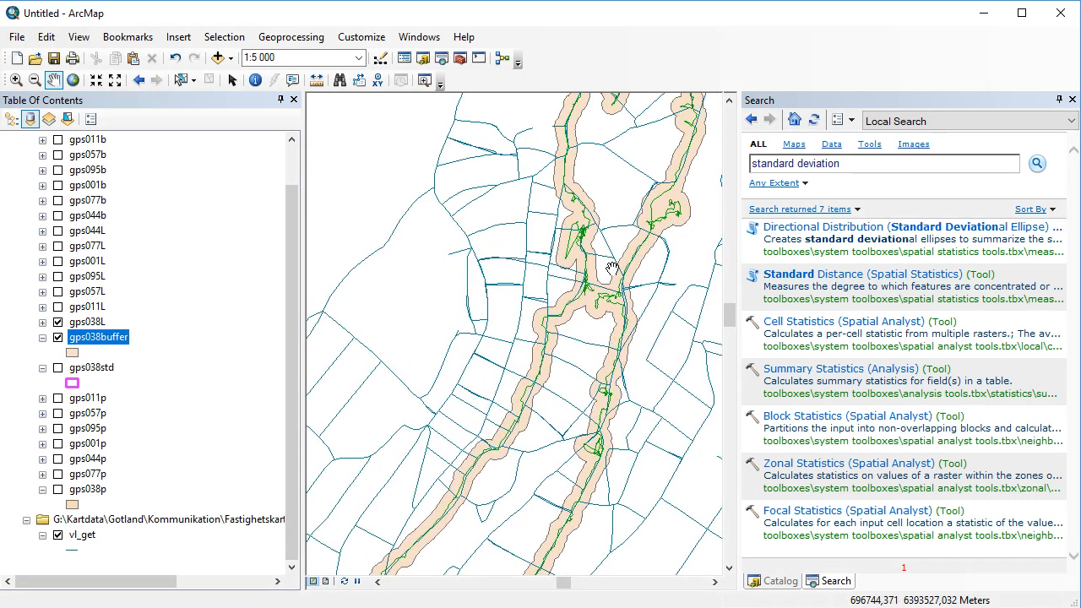
scroll(578, 341, "down", 3)
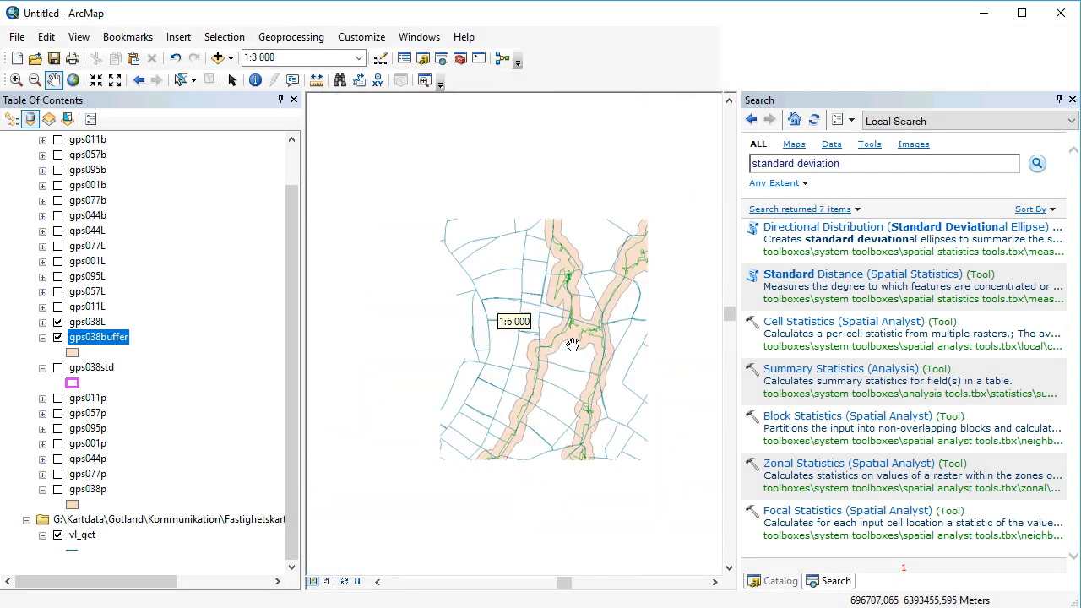
scroll(601, 301, "down", 1)
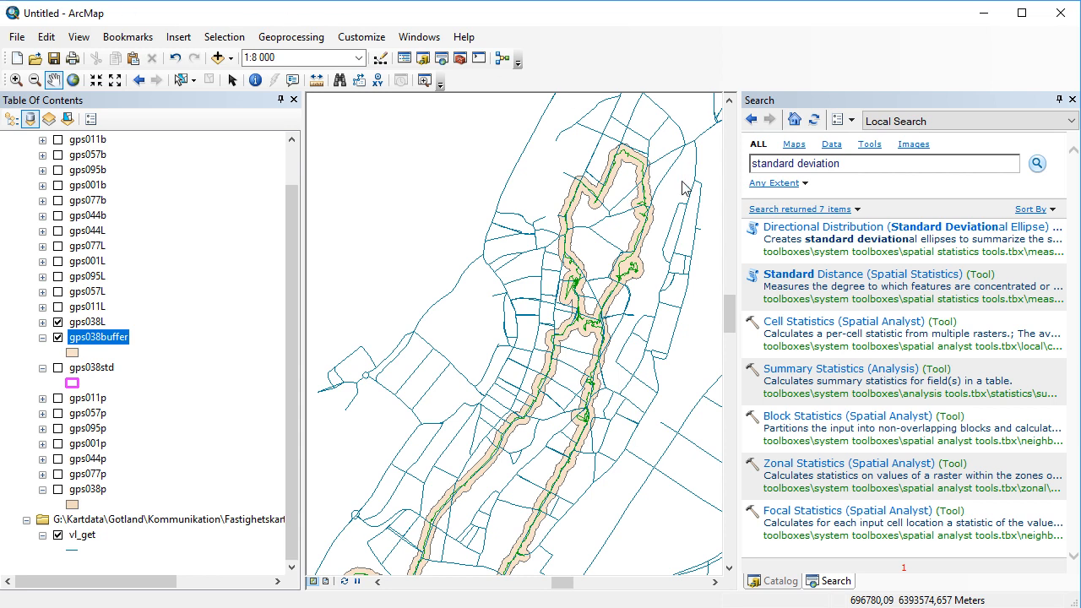
left_click_drag(728, 326, 718, 350)
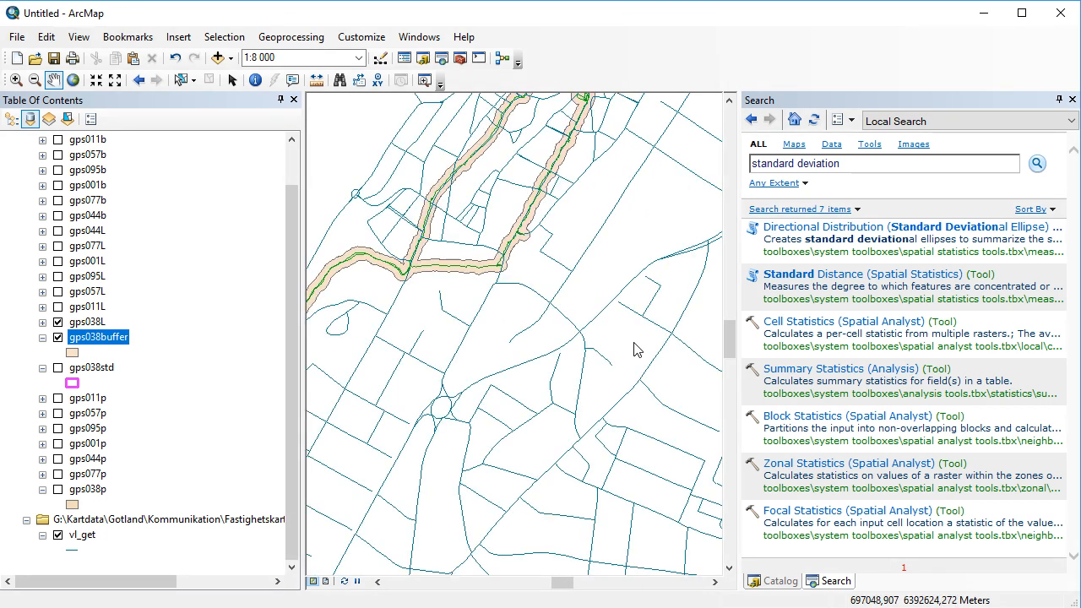
left_click(74, 81)
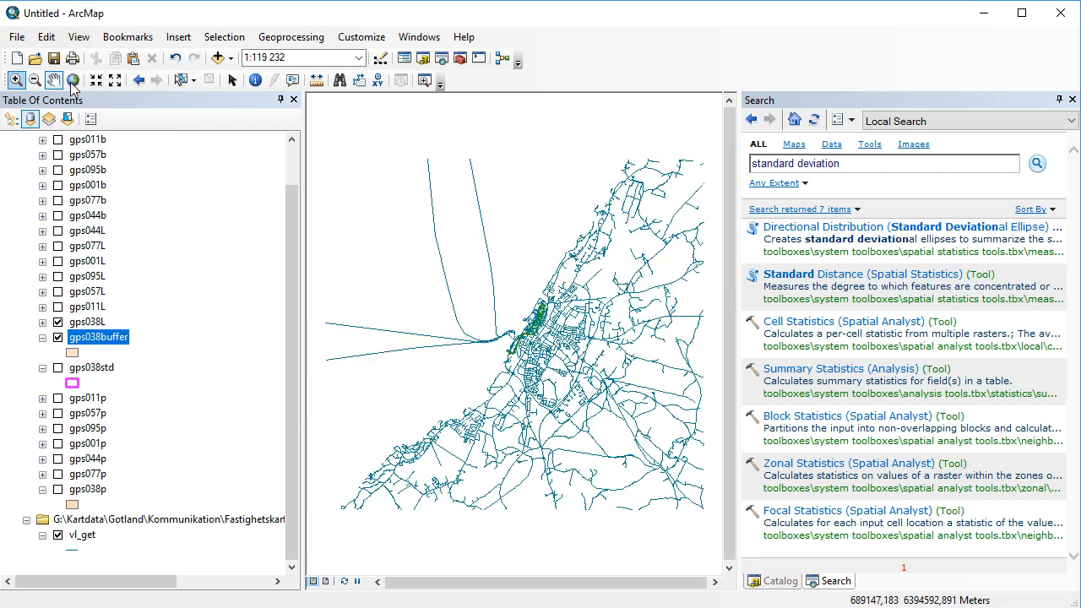
- Show the gps038p polygon over the vl_get roads around the track, hiding gps038buffer and gps038L
left_click(16, 81)
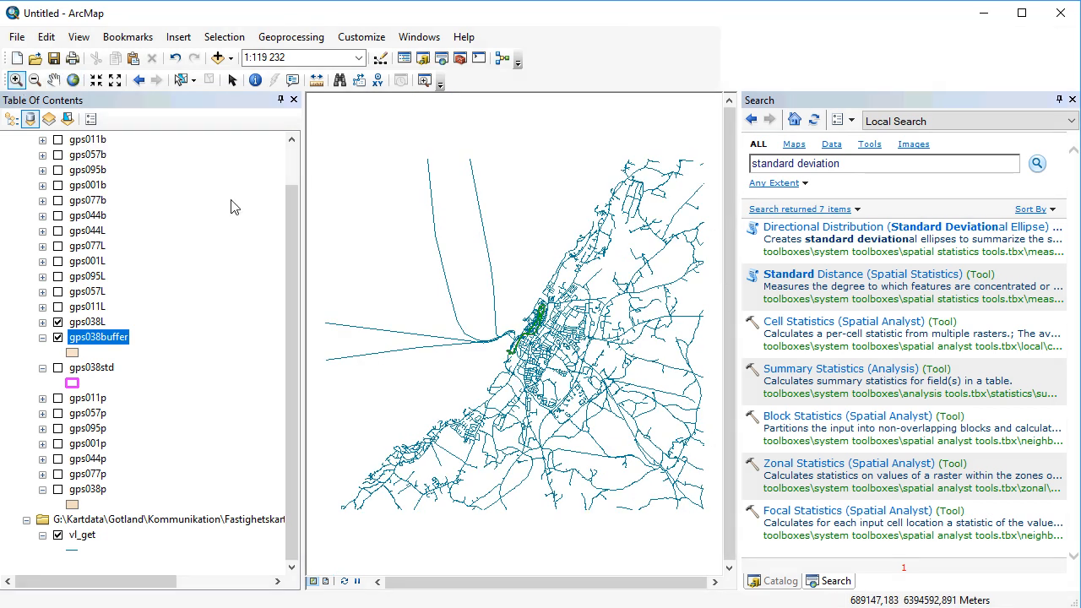
left_click_drag(493, 283, 534, 350)
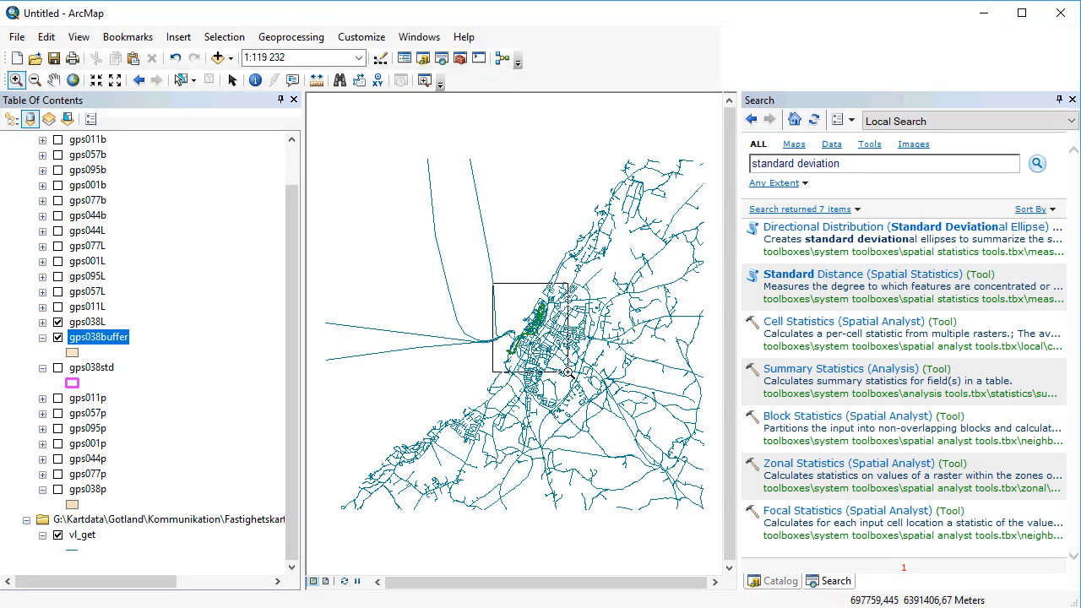
left_click(58, 489)
left_click(58, 338)
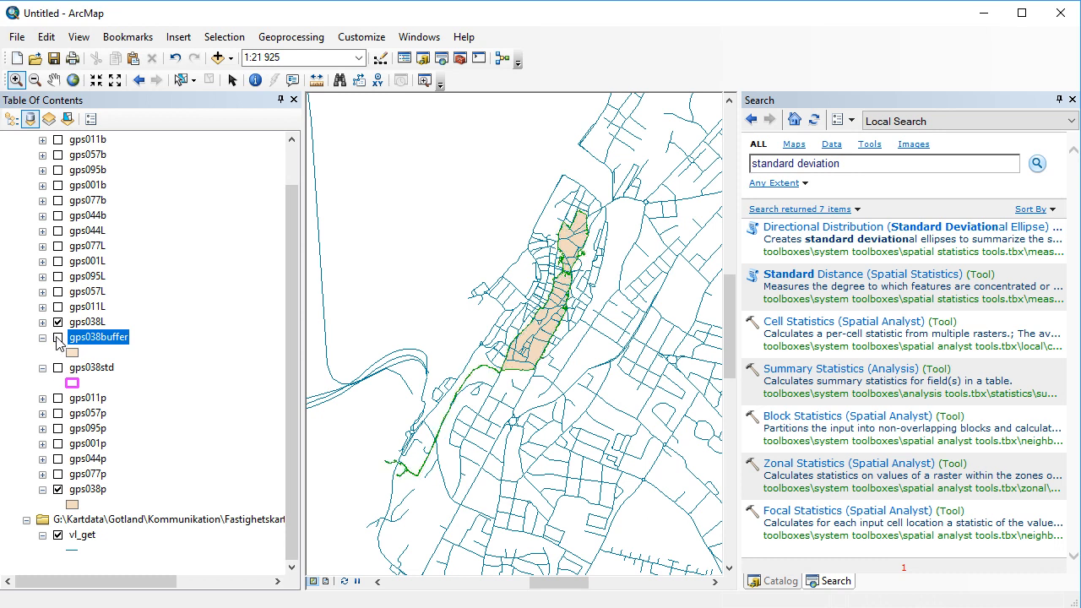
left_click(57, 322)
scroll(64, 324, "up", 1)
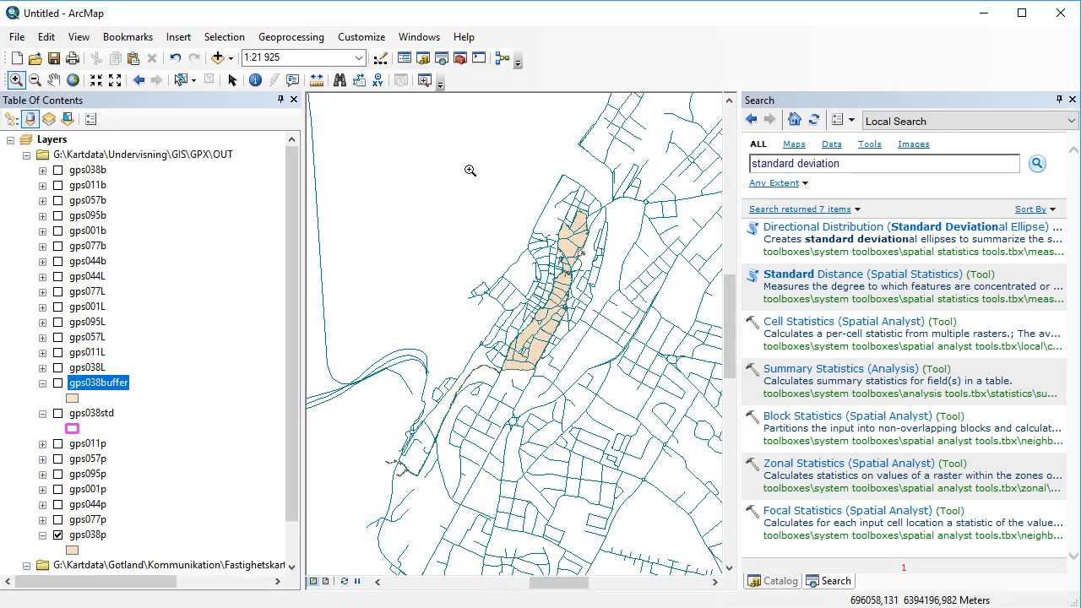
left_click_drag(471, 171, 621, 418)
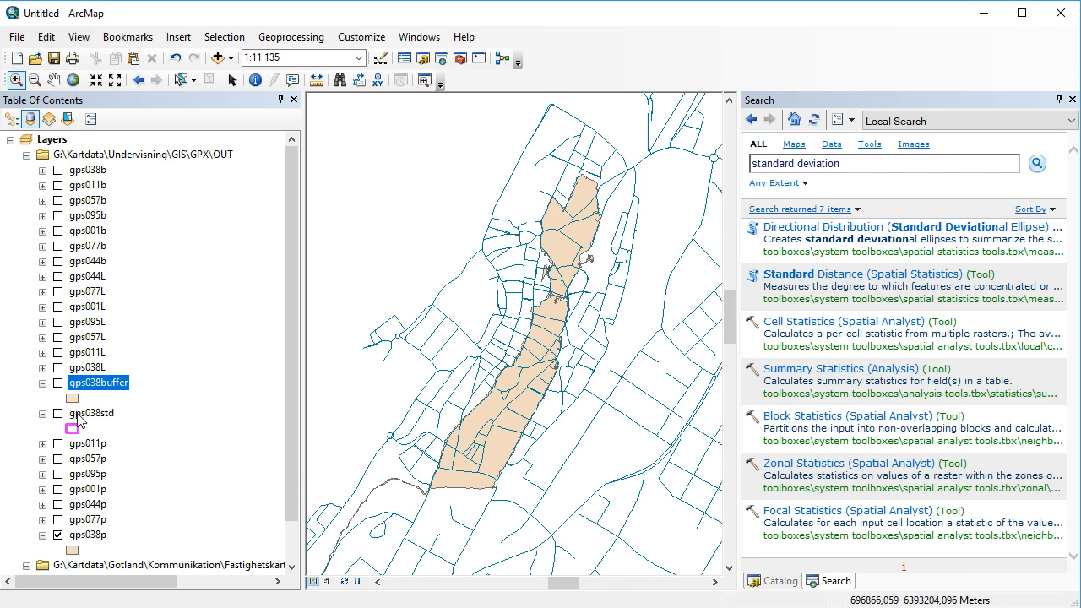
- Display the gps038std ellipse and gps038buffer with the polygon, and give the buffer the Olive symbol
left_click(57, 414)
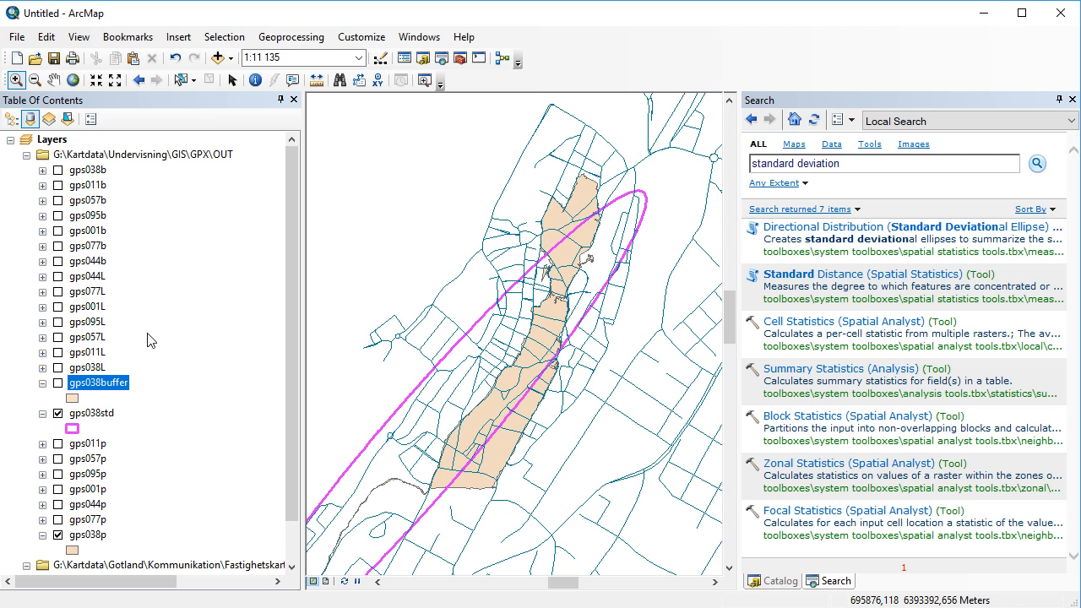
scroll(149, 340, "down", 1)
left_click(58, 338)
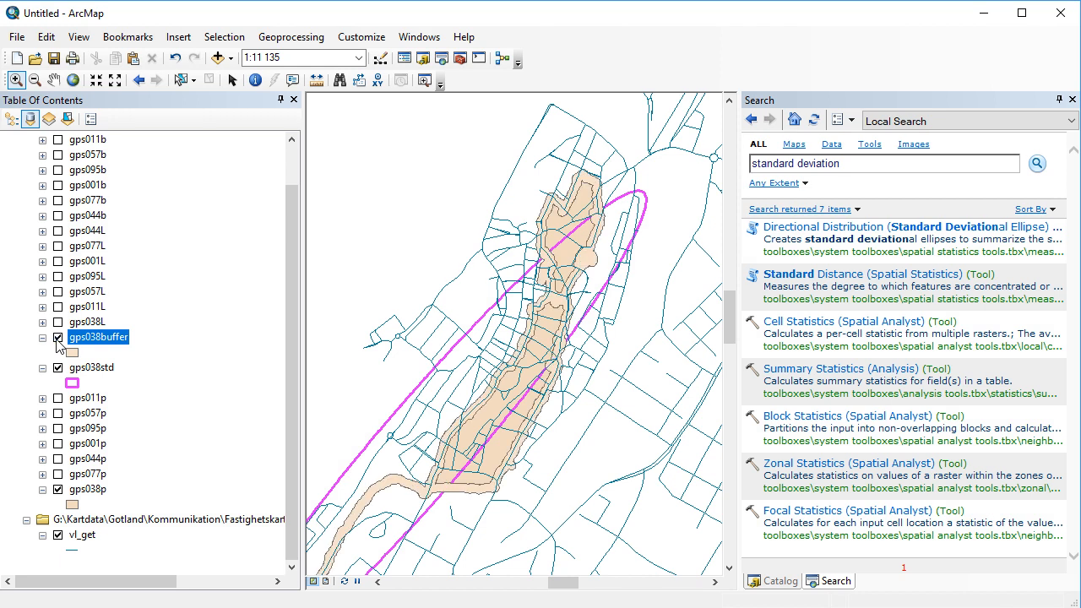
left_click(73, 354)
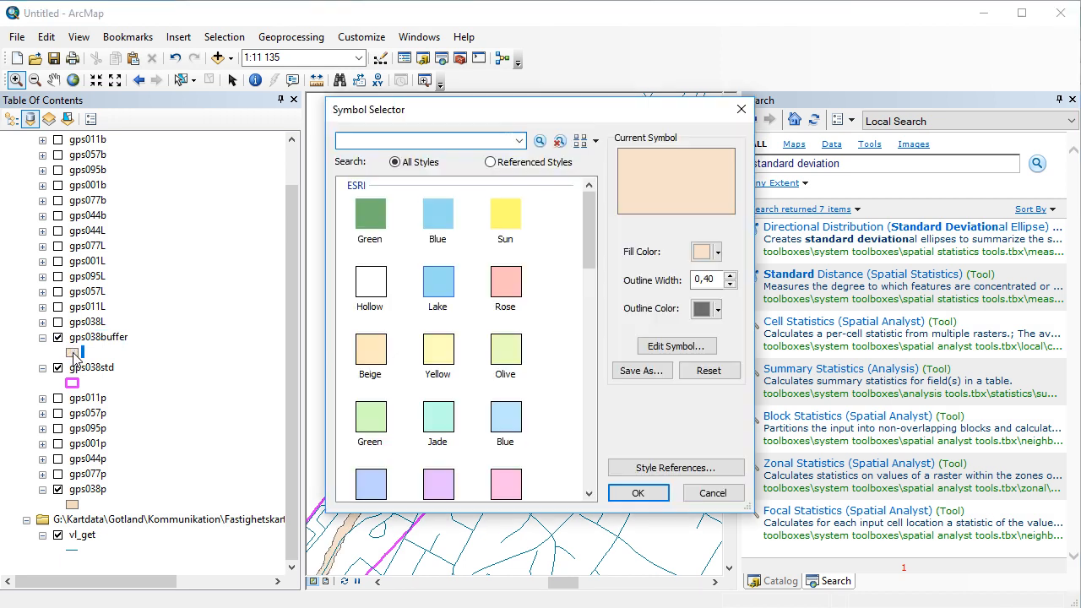
left_click(505, 349)
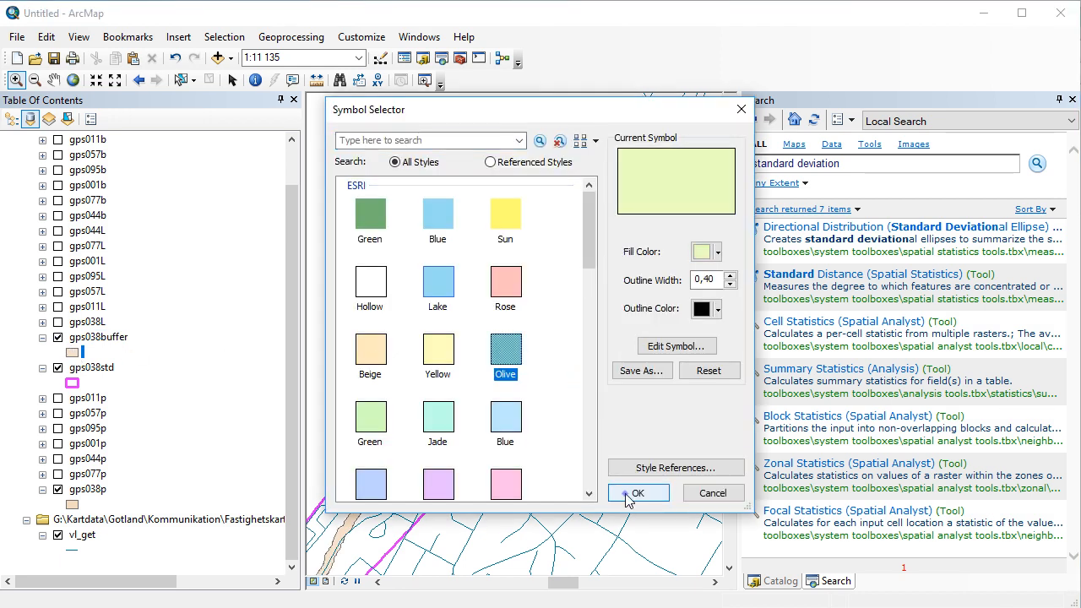
left_click(634, 494)
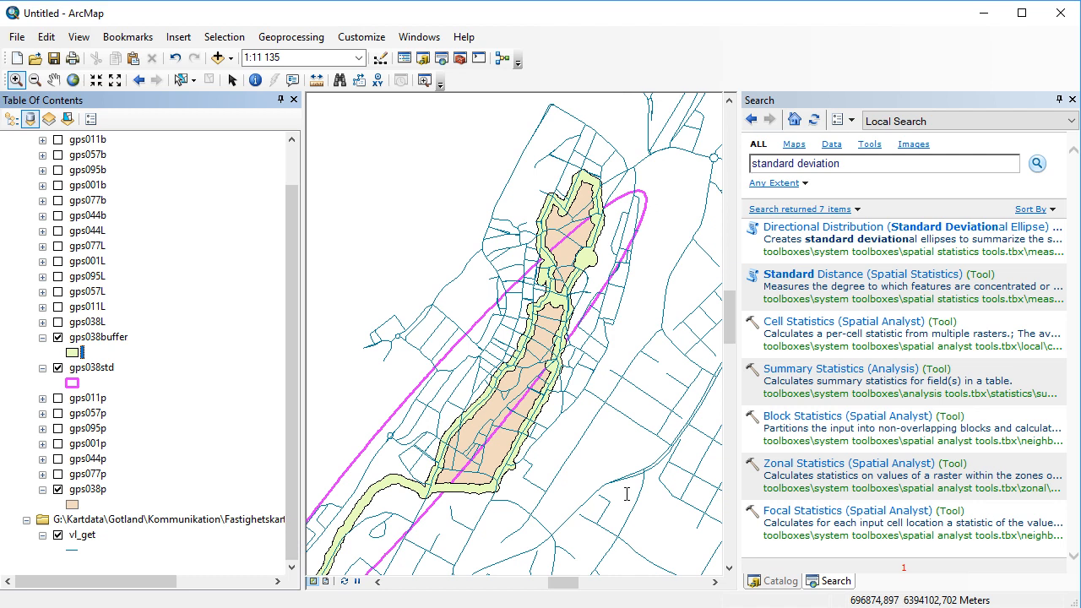
- Search for the Merge tool in Data Management and start it with gps038b as the first input dataset
left_click(857, 164)
type("merg")
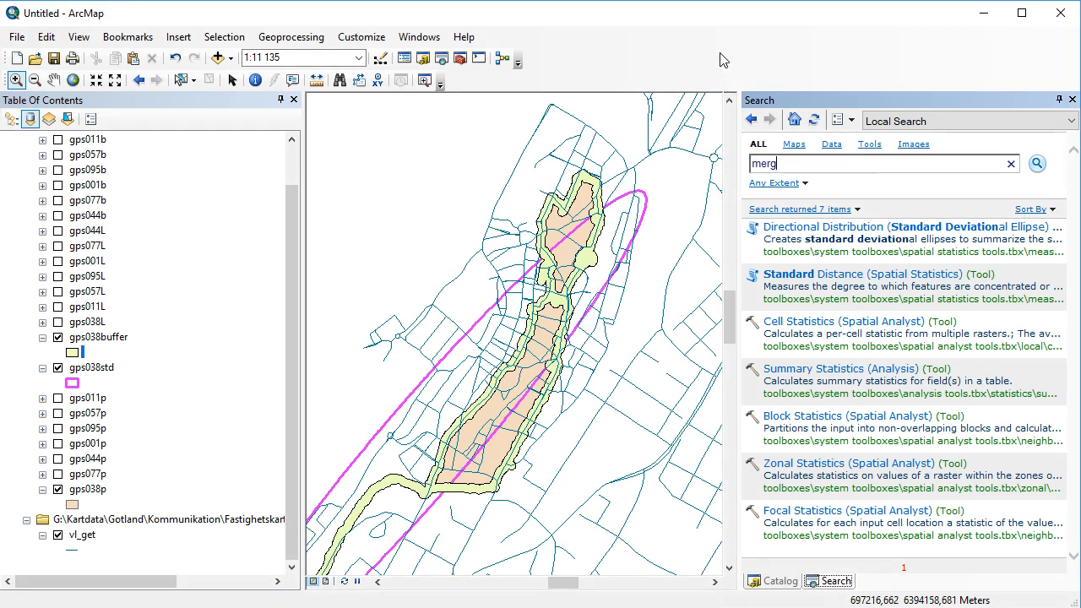
type("e")
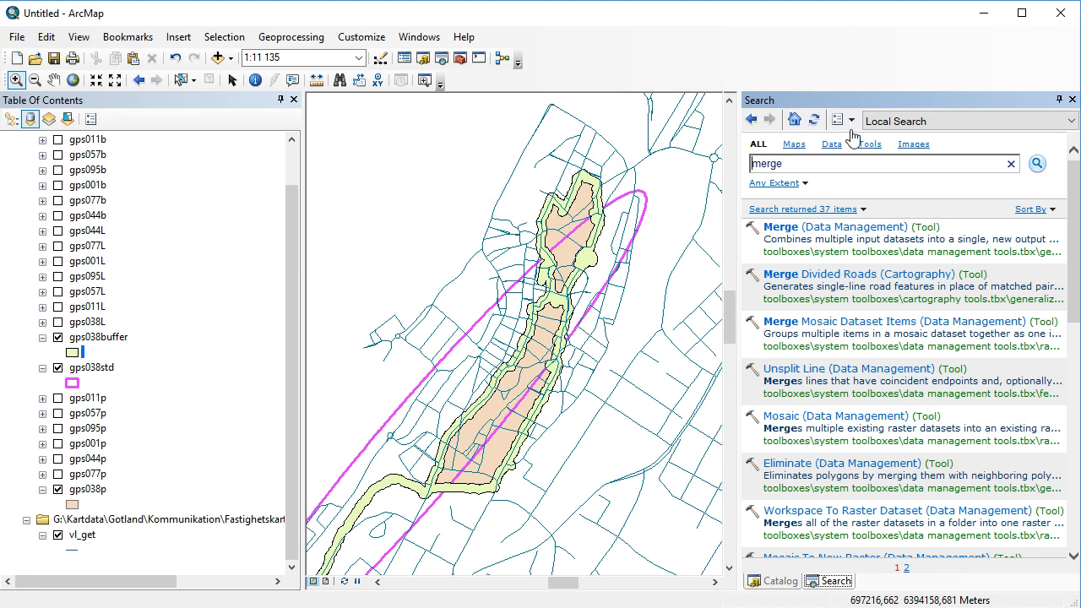
left_click(871, 229)
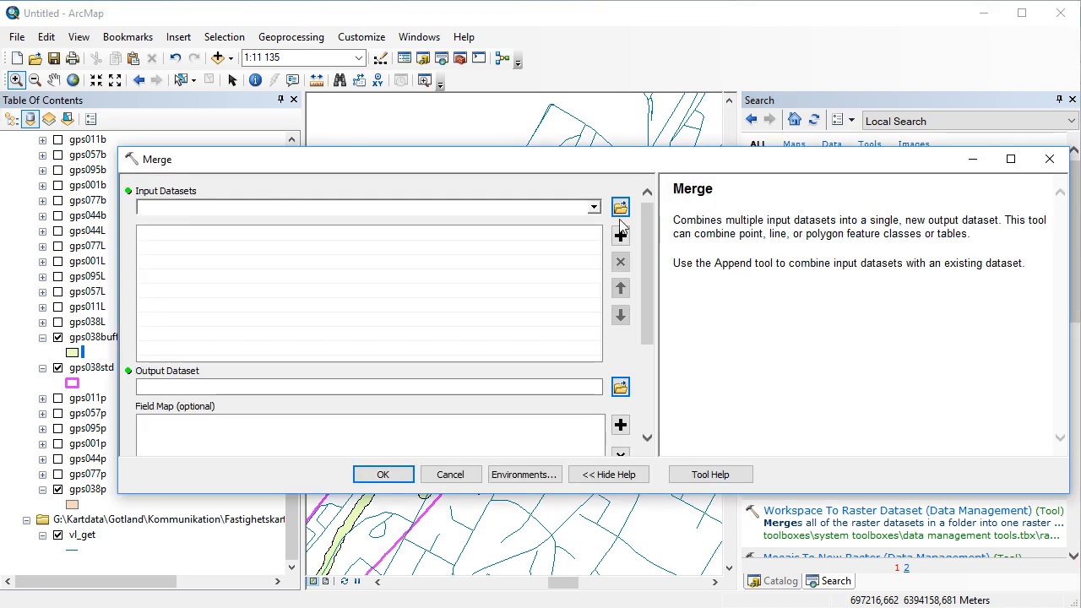
left_click(594, 208)
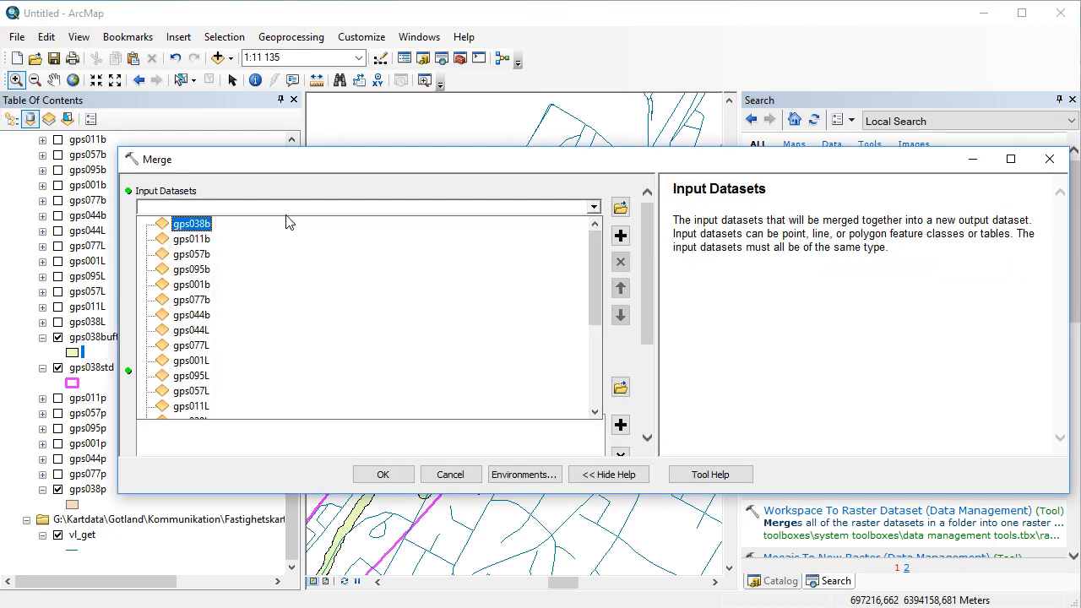
left_click(201, 226)
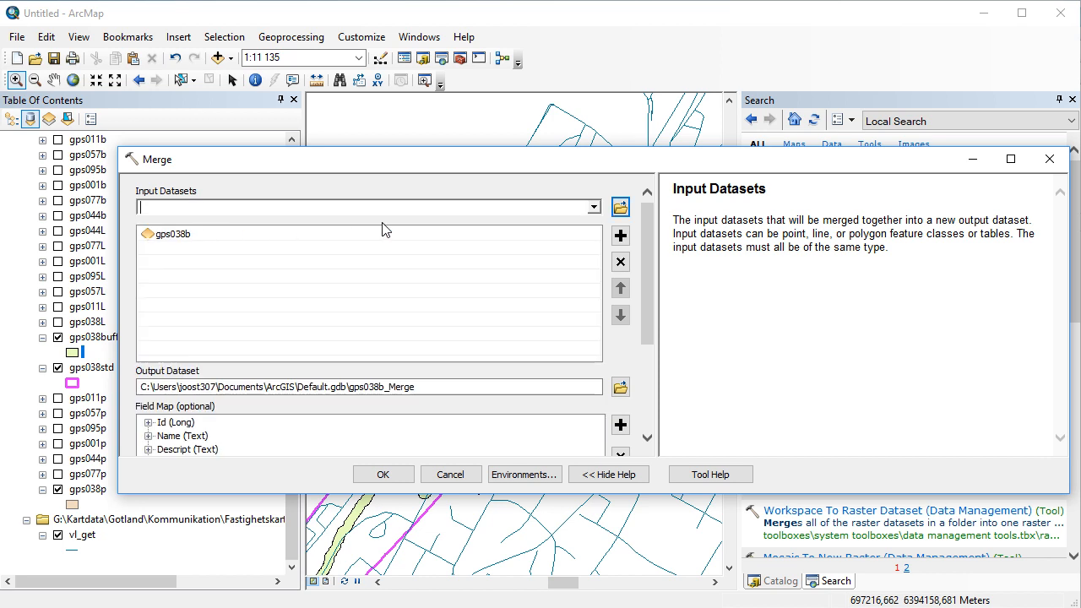
- Add gps011b, gps057b, gps095b, gps001b, gps077b and gps044b to the datasets to merge
left_click(594, 208)
left_click(215, 241)
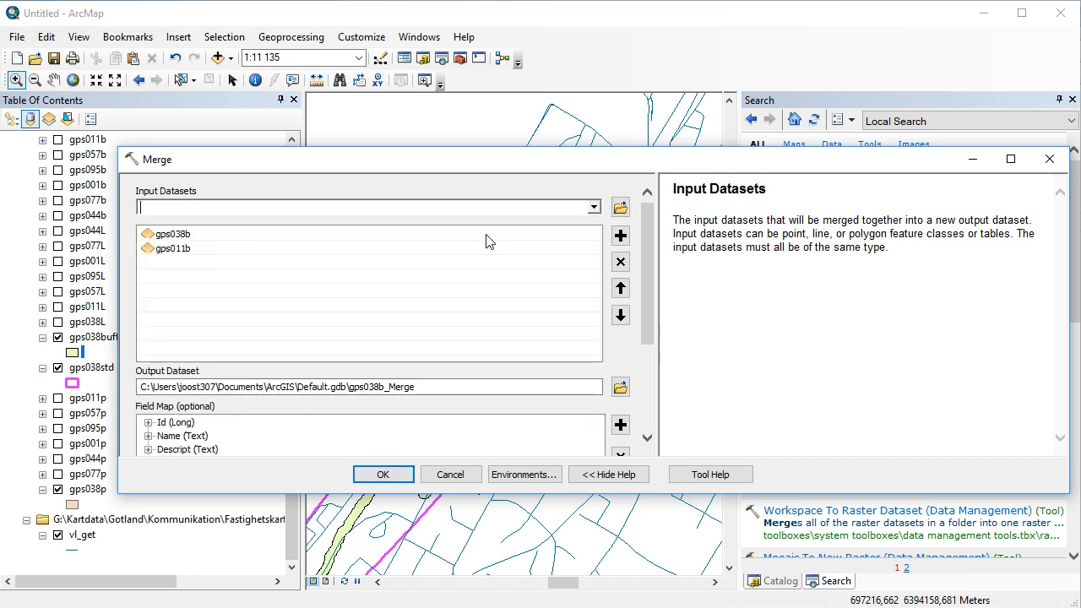
left_click(192, 255)
left_click(594, 209)
left_click(315, 270)
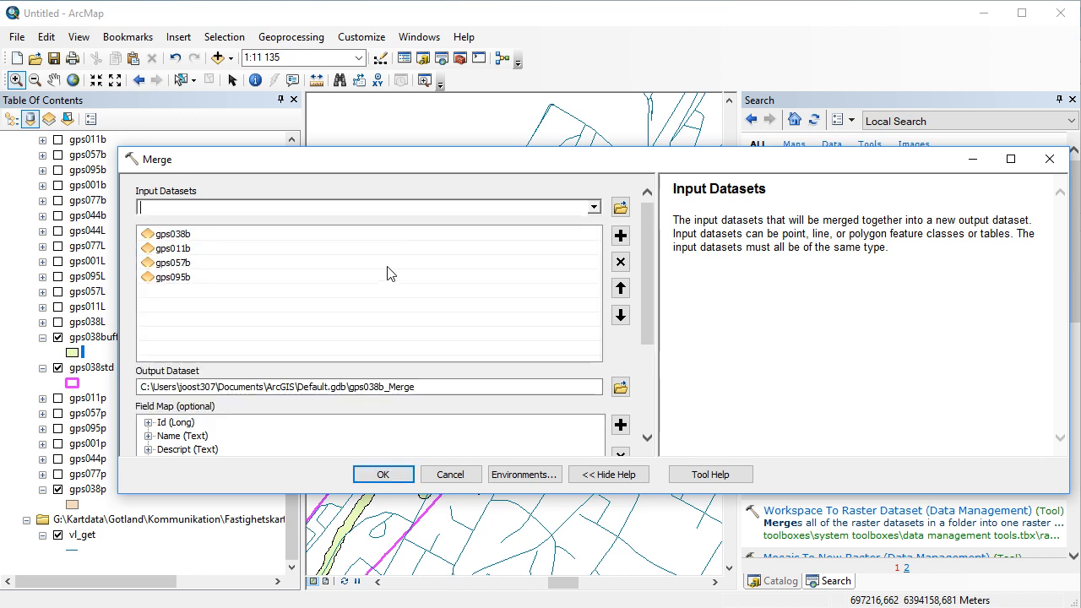
left_click(595, 209)
left_click(202, 285)
left_click(600, 210)
left_click(191, 300)
left_click(595, 209)
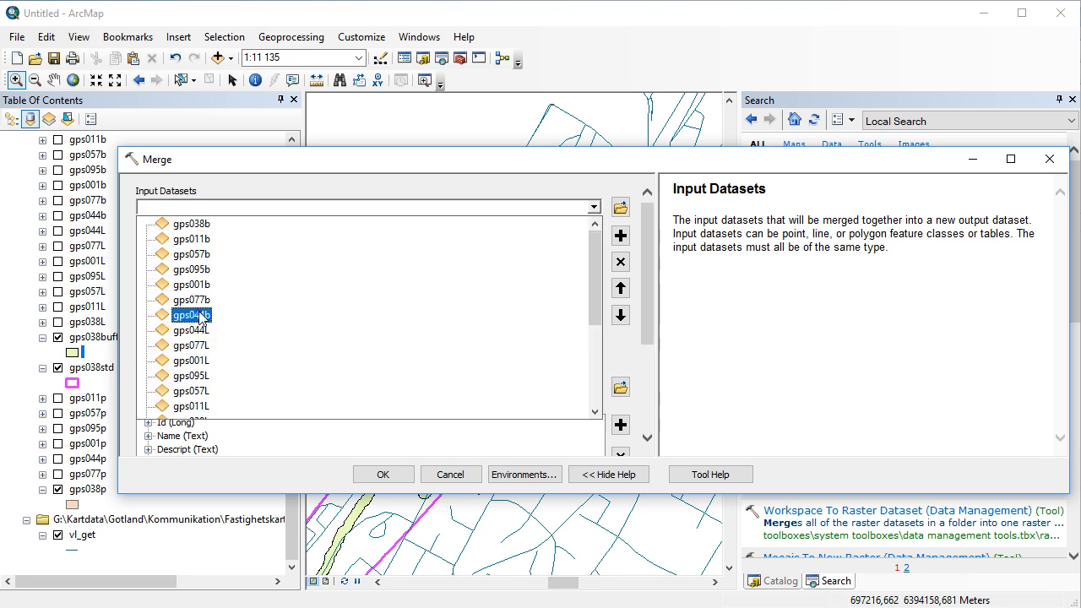
left_click(199, 316)
left_click(595, 209)
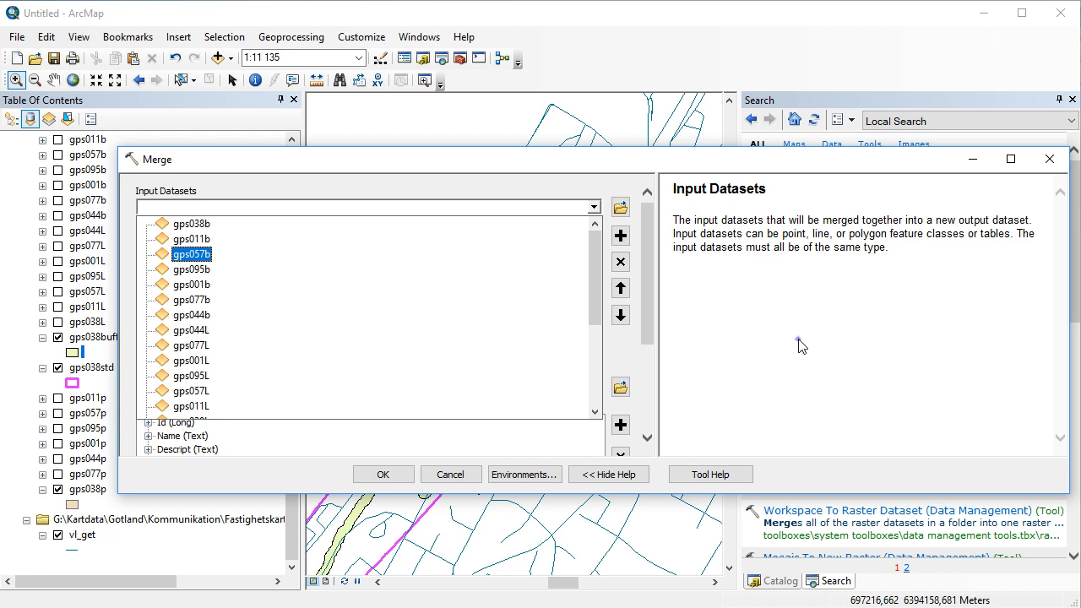
left_click(800, 344)
- Change the output dataset name in Default.gdb to gpsPoints_Merge
left_click(425, 389)
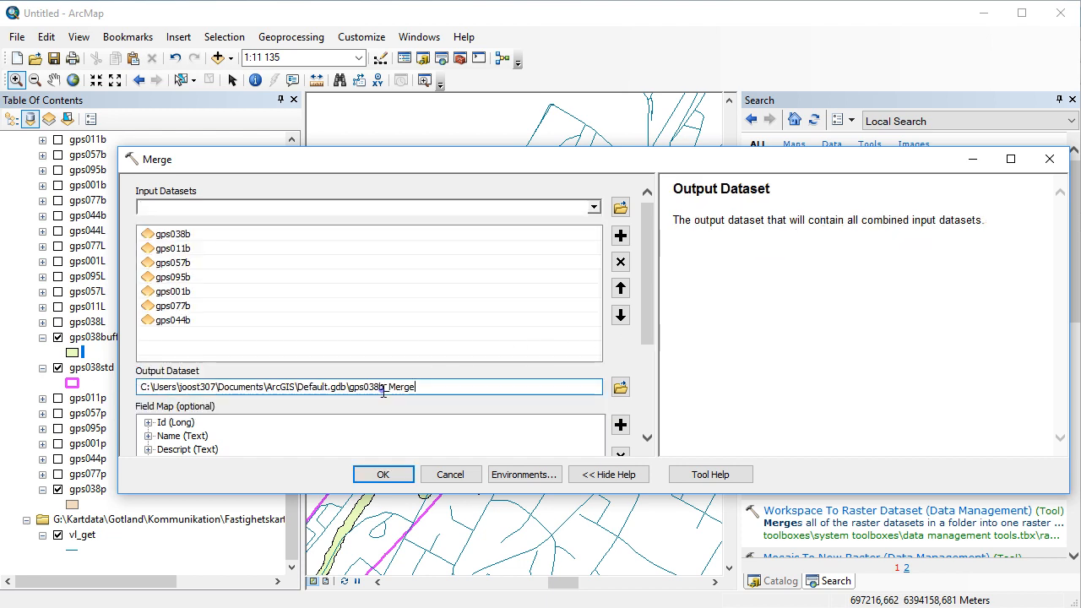
key("BackSpace")
key("BackSpace")
key("BackSpace")
key("BackSpace")
type("Points")
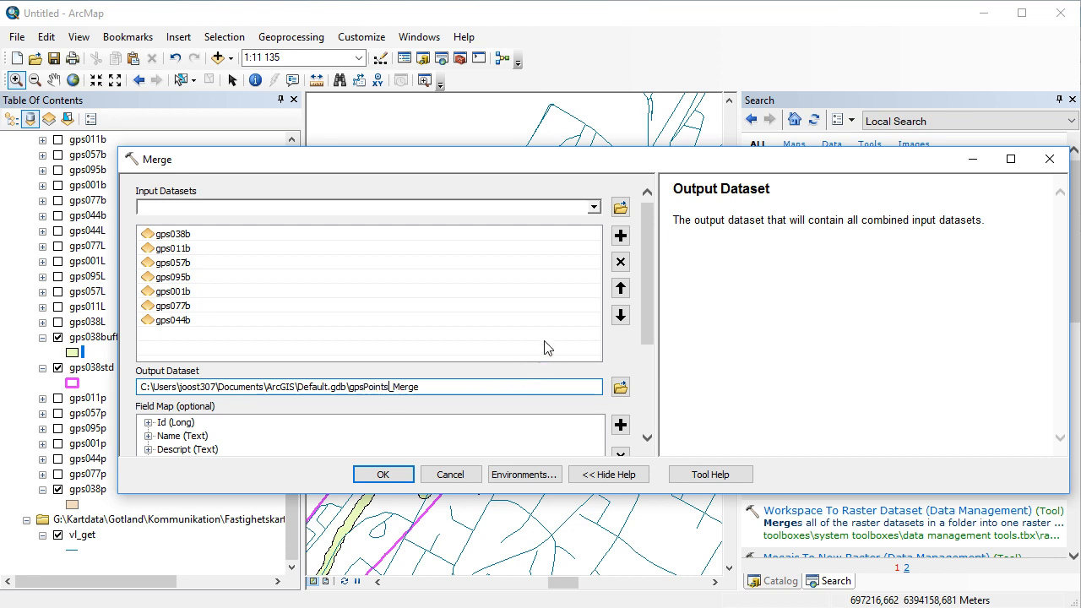
- Set the merge output to GPSpointsMerged in the OUT folder and run the Merge tool
left_click(621, 387)
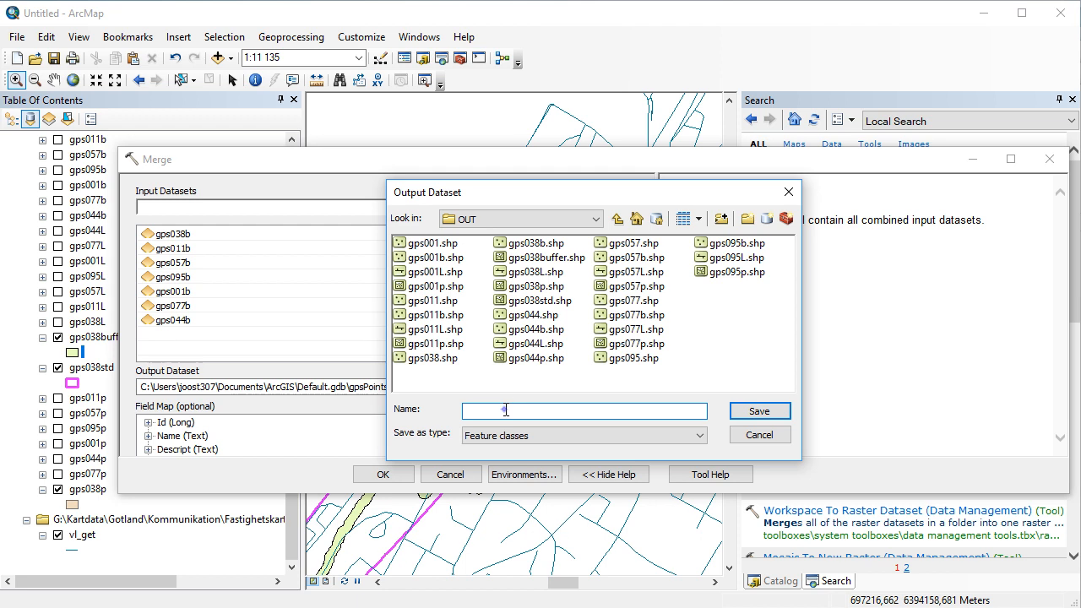
type("GPSpointsMerged")
left_click(761, 423)
left_click_drag(649, 287, 647, 397)
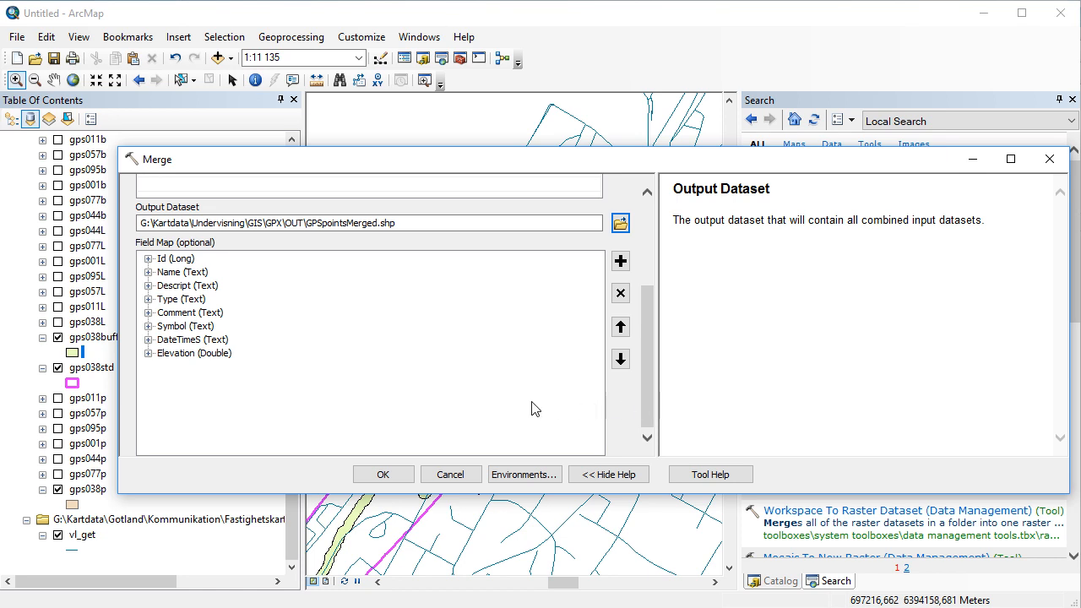
left_click(382, 473)
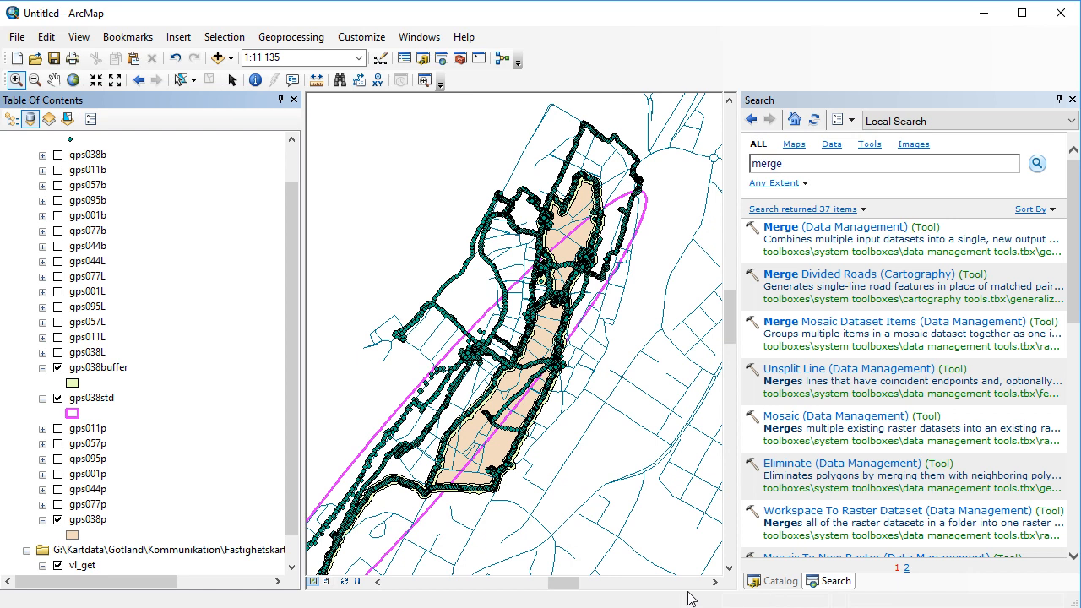
- Zoom the map to the full extent of the GPSpointsMerged layer
left_click_drag(288, 436, 320, 273)
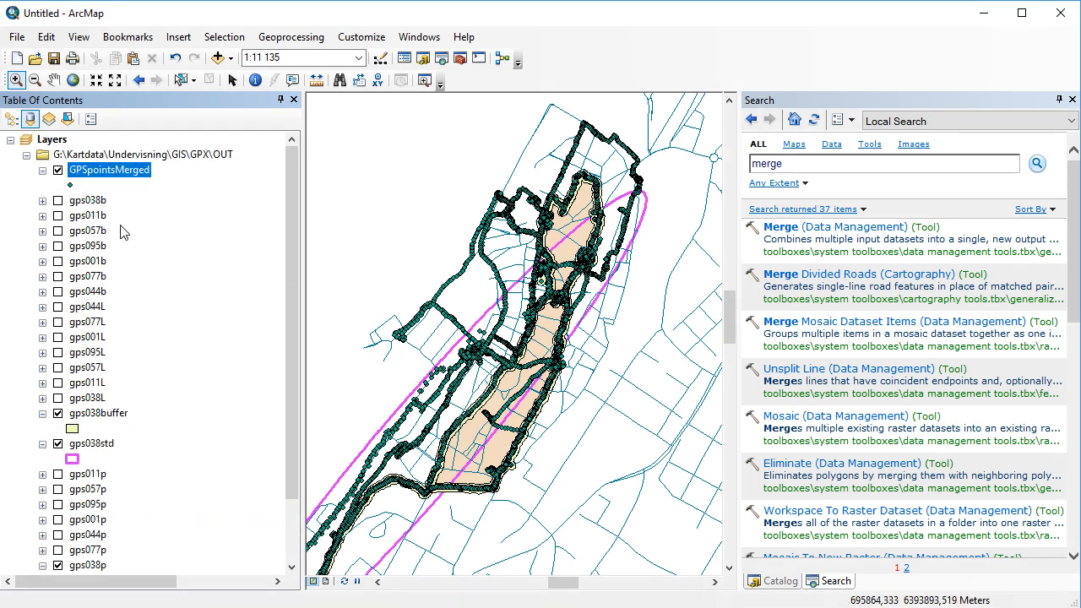
right_click(95, 174)
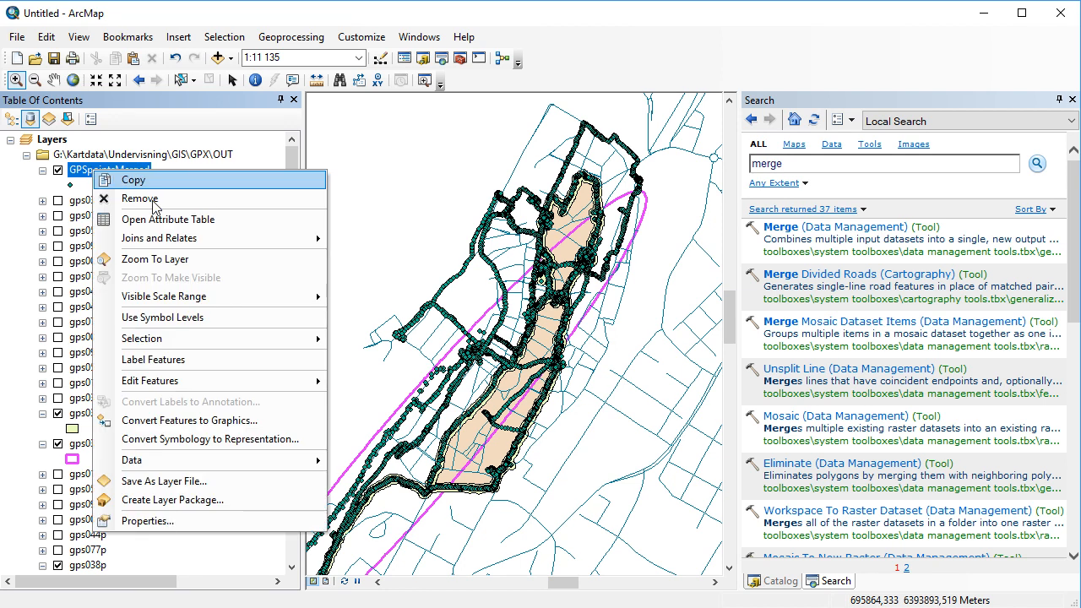
left_click(167, 261)
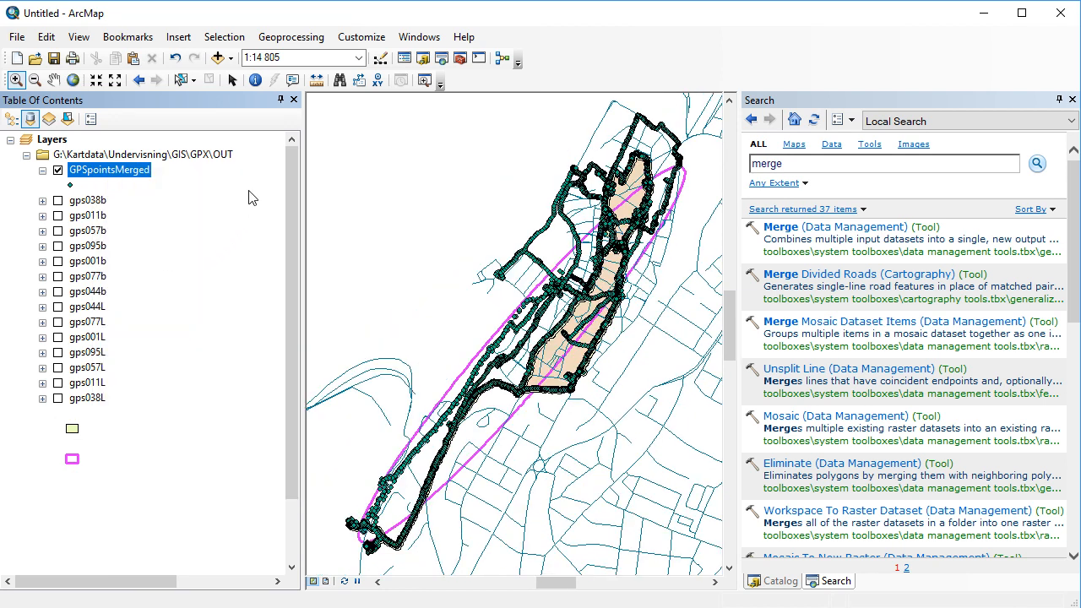
- Reopen the most recent Points To Line run from the geoprocessing results and set GPSpointsMerged as its input
left_click(274, 38)
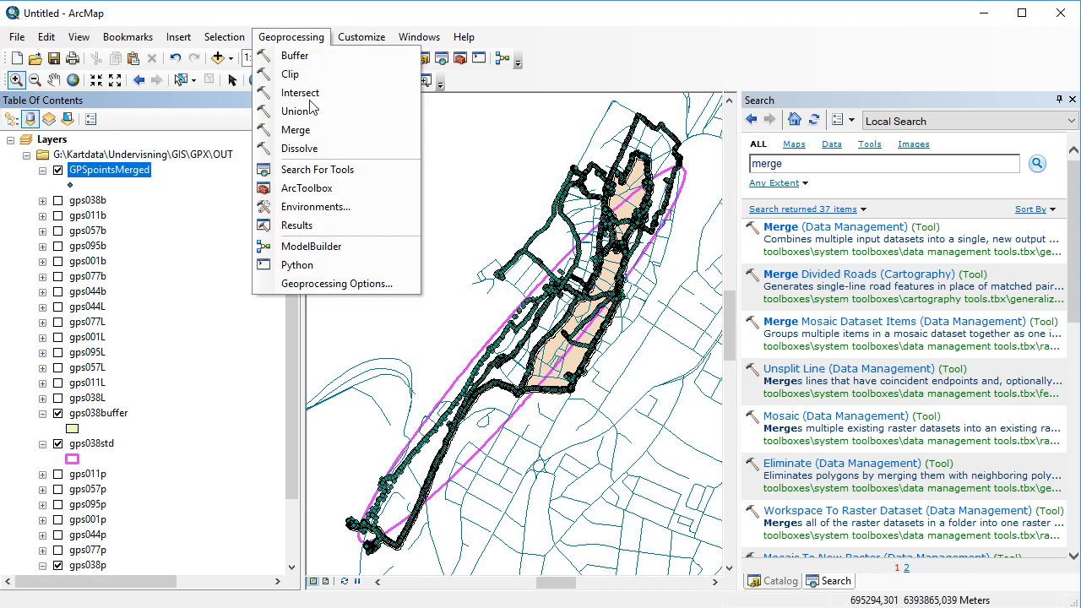
left_click(319, 226)
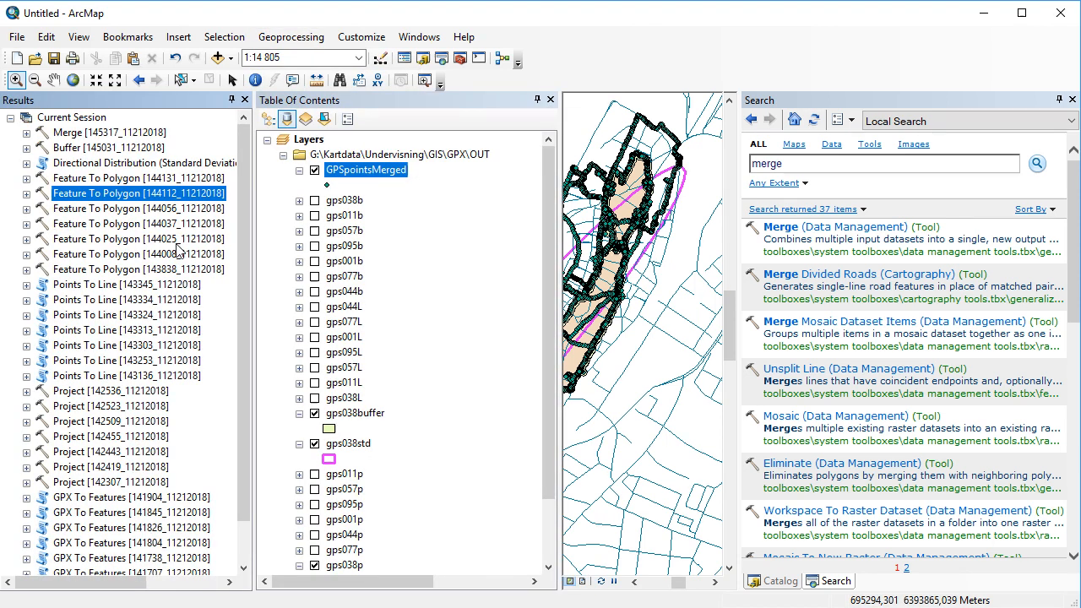
scroll(169, 269, "down", 1)
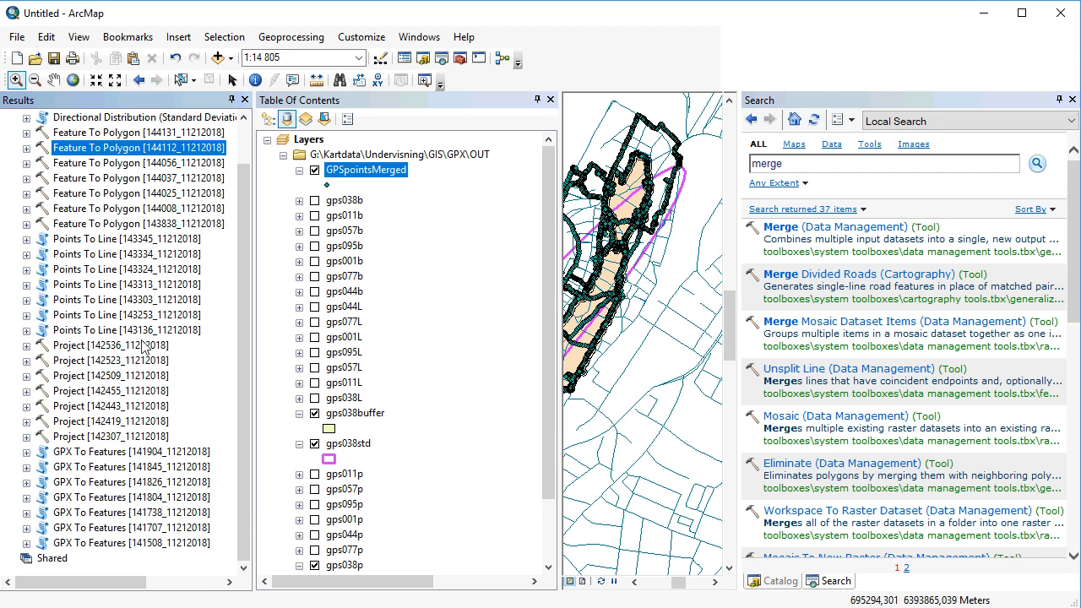
double_click(107, 239)
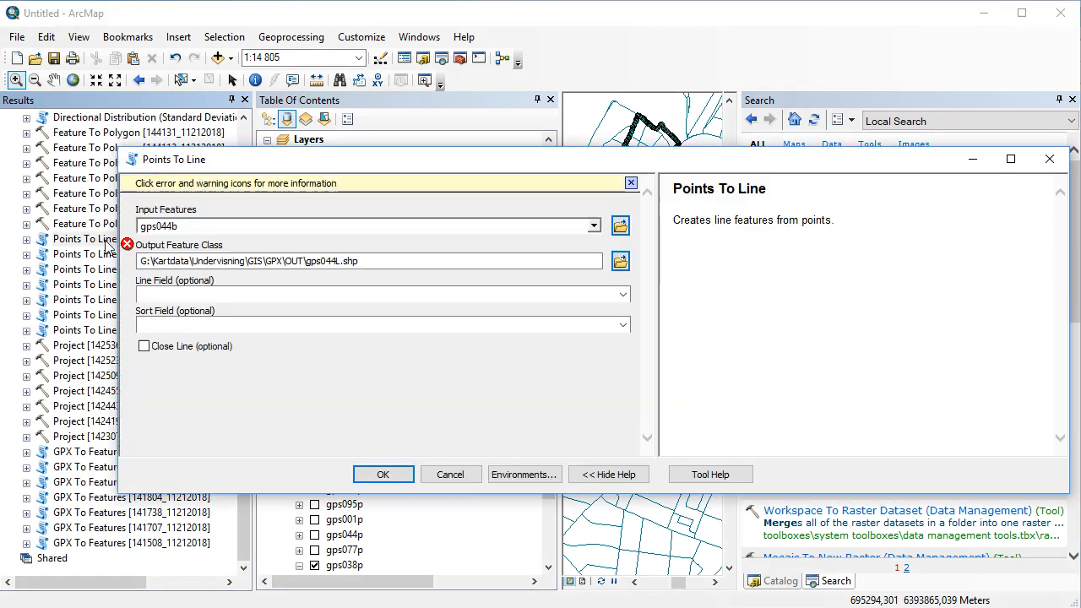
left_click(596, 228)
left_click(239, 243)
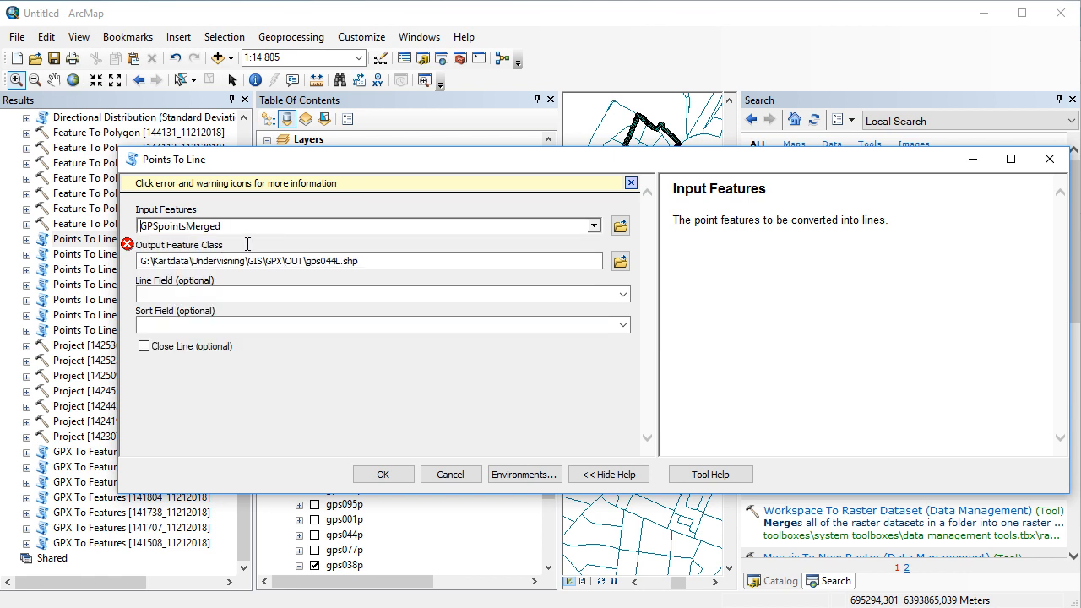
- Name the line output GPSline in the OUT folder, run Points To Line and close the results list
left_click(337, 263)
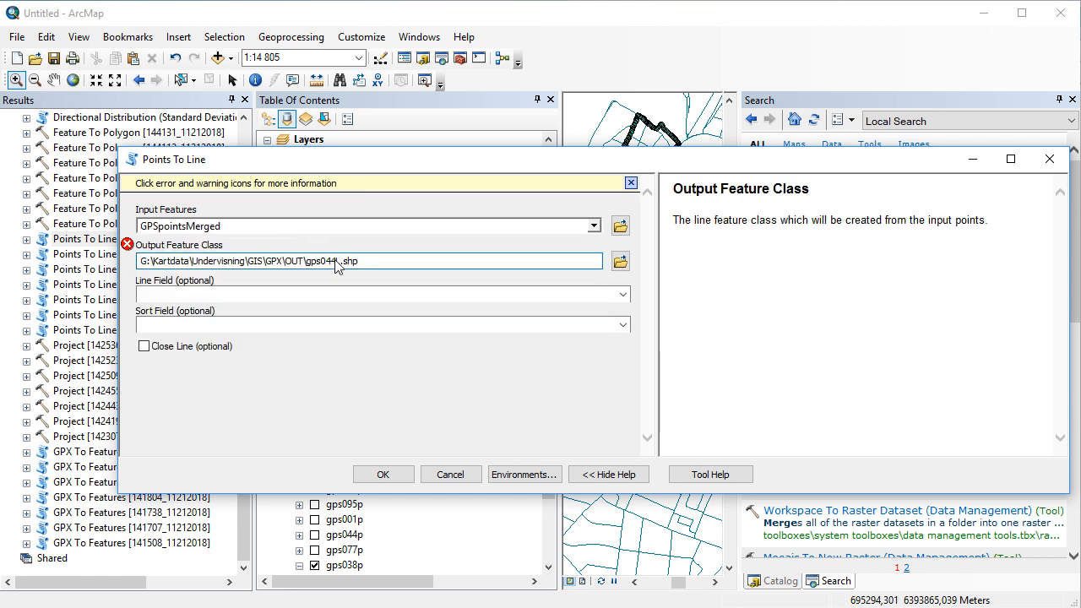
key("BackSpace")
key("BackSpace")
key("BackSpace")
key("BackSpace")
key("BackSpace")
type("GPSline")
left_click(385, 475)
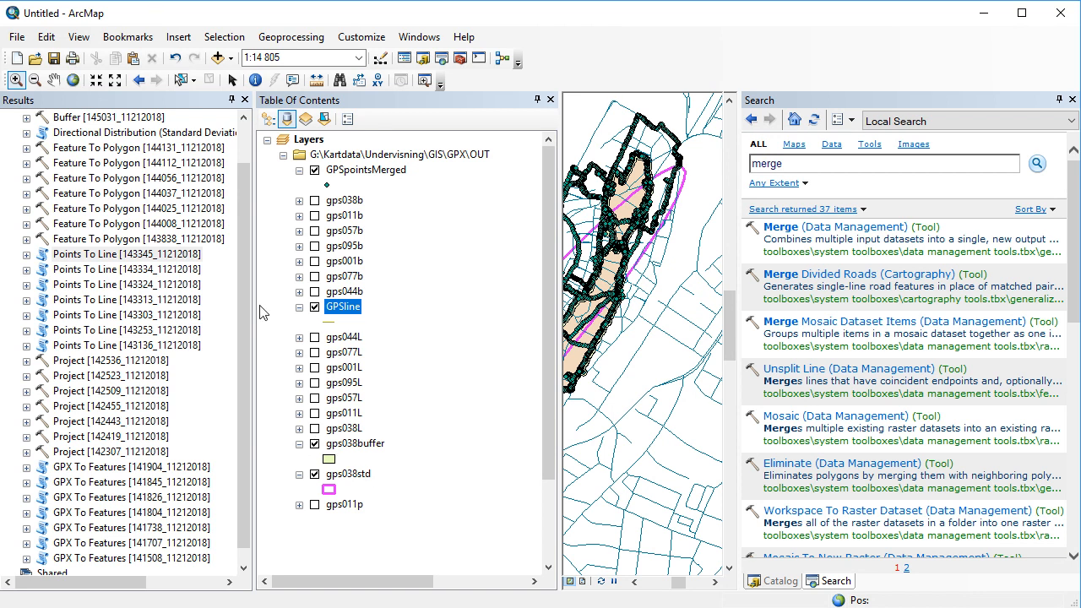
left_click(245, 100)
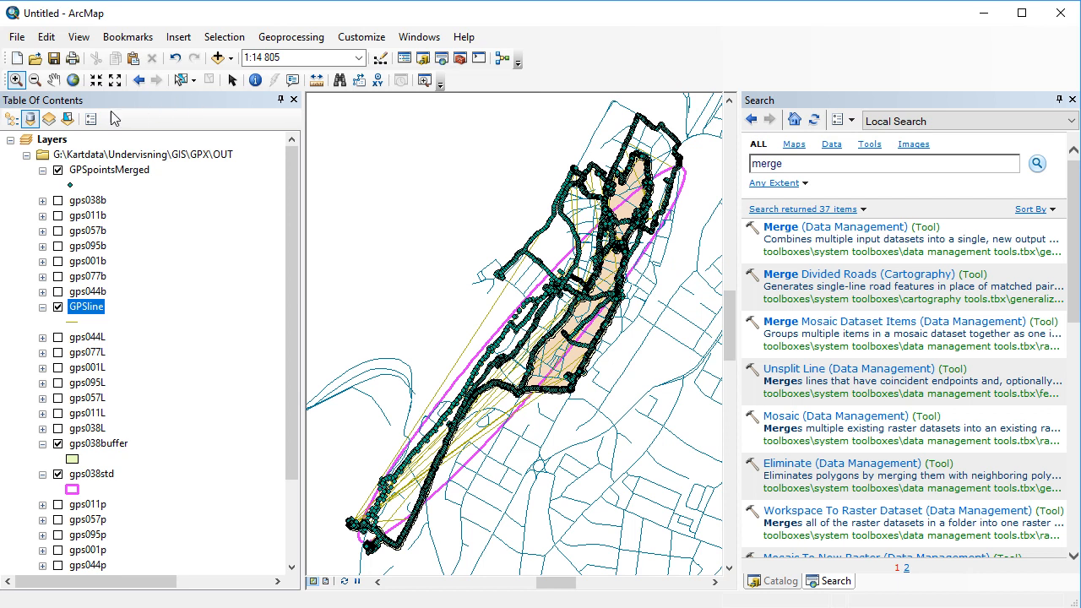
- Hide the GPSpointsMerged, gps038buffer, gps038std, gps038p and vl_get layers, leaving only GPSline displayed
left_click(58, 170)
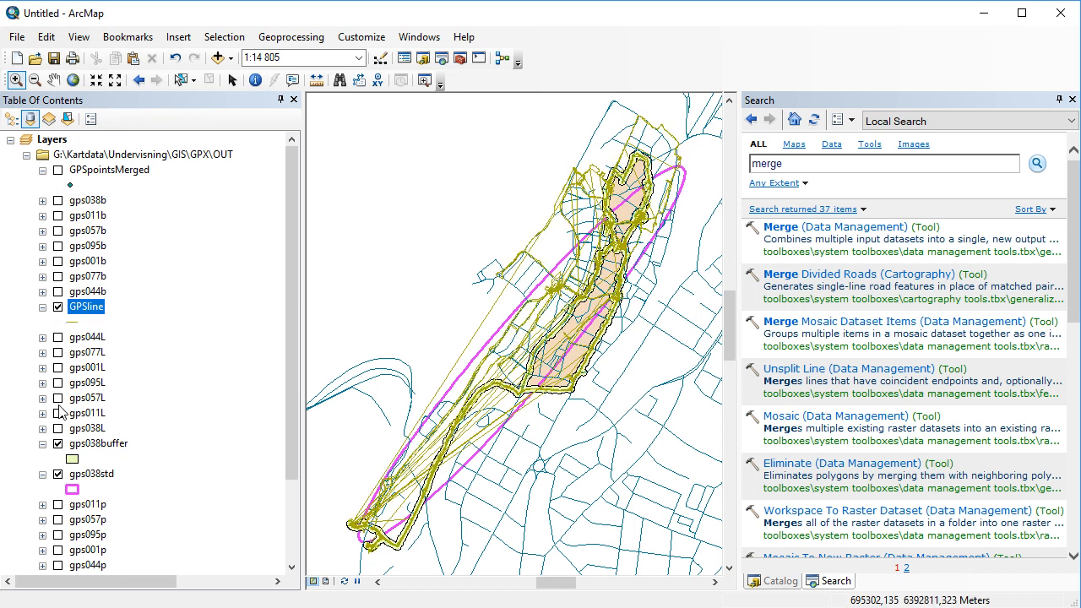
left_click(58, 444)
left_click(59, 474)
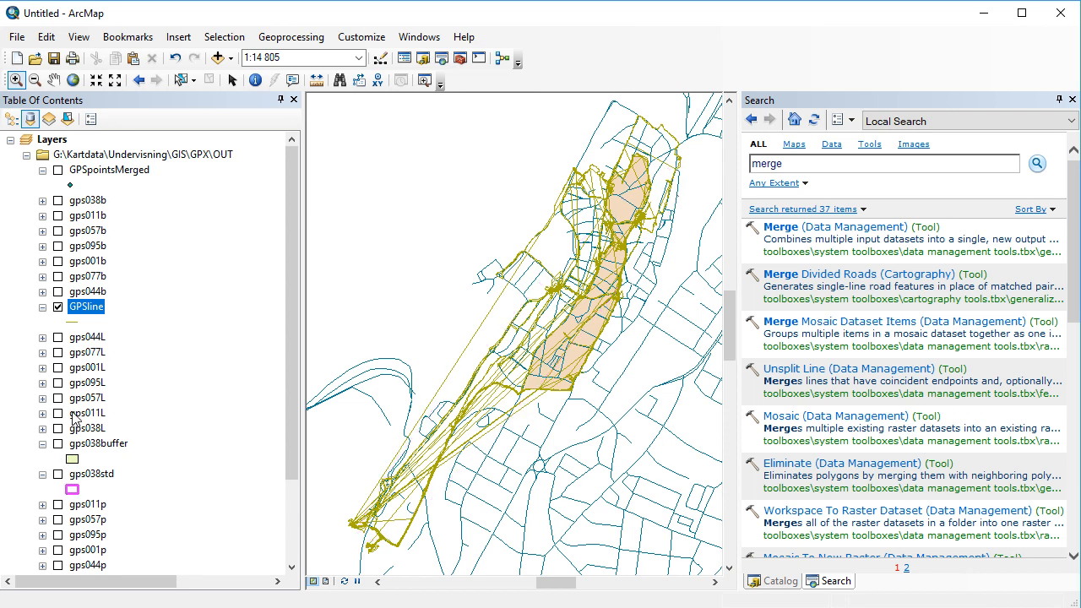
scroll(76, 313, "down", 3)
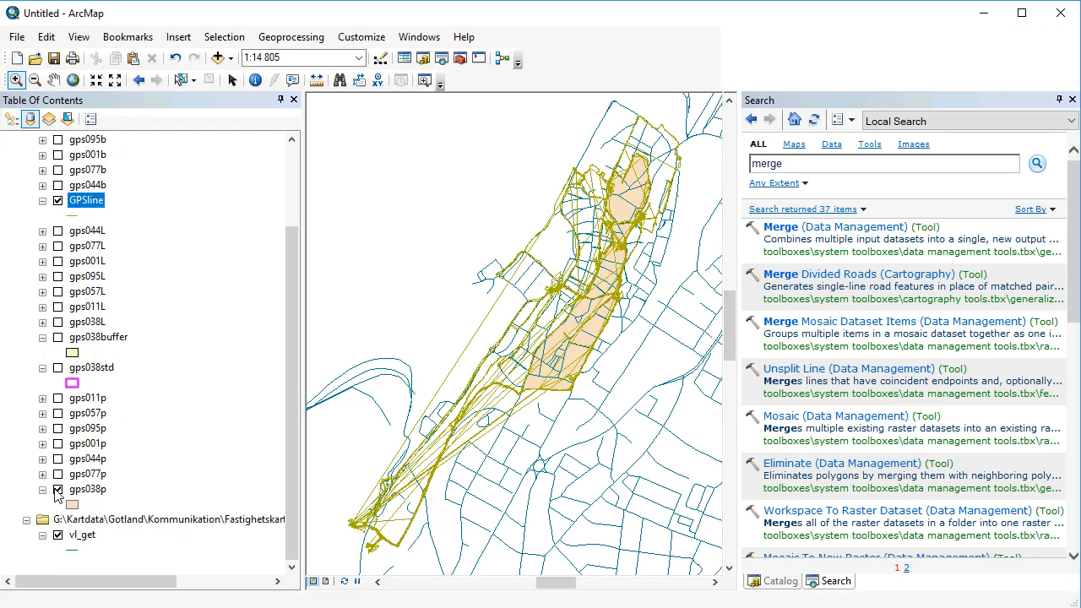
left_click(57, 490)
left_click(59, 536)
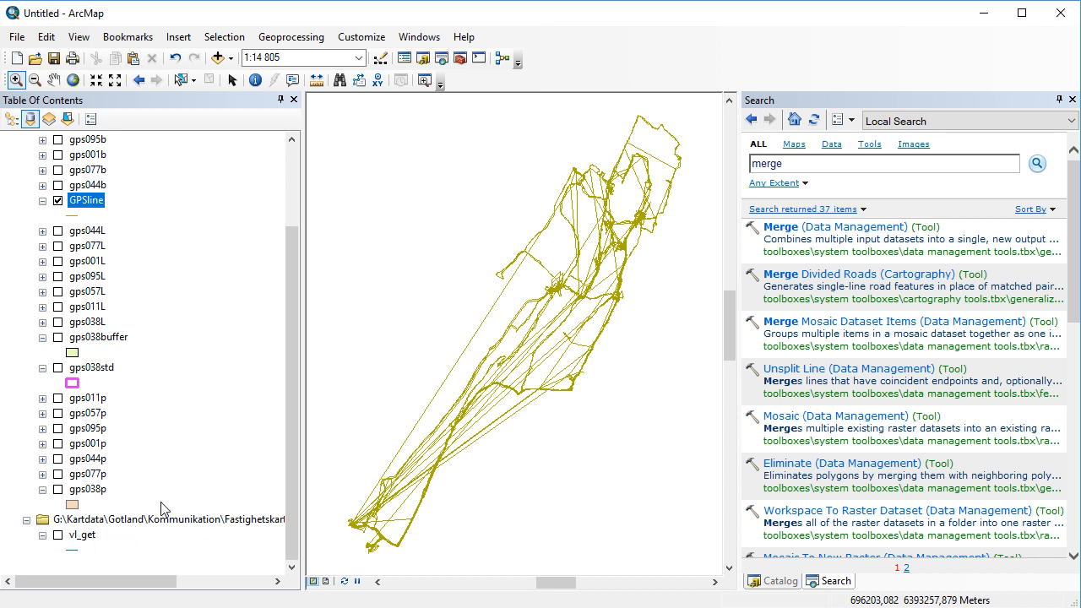
- Start the Buffer geoprocessing tool and choose GPSline as its input features
left_click(283, 37)
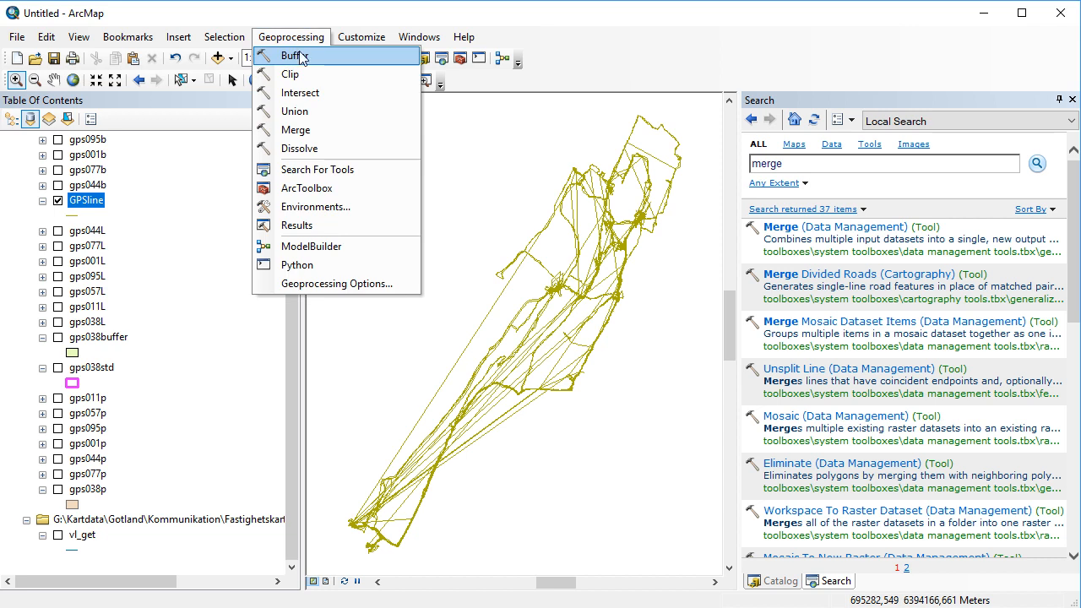
left_click(291, 52)
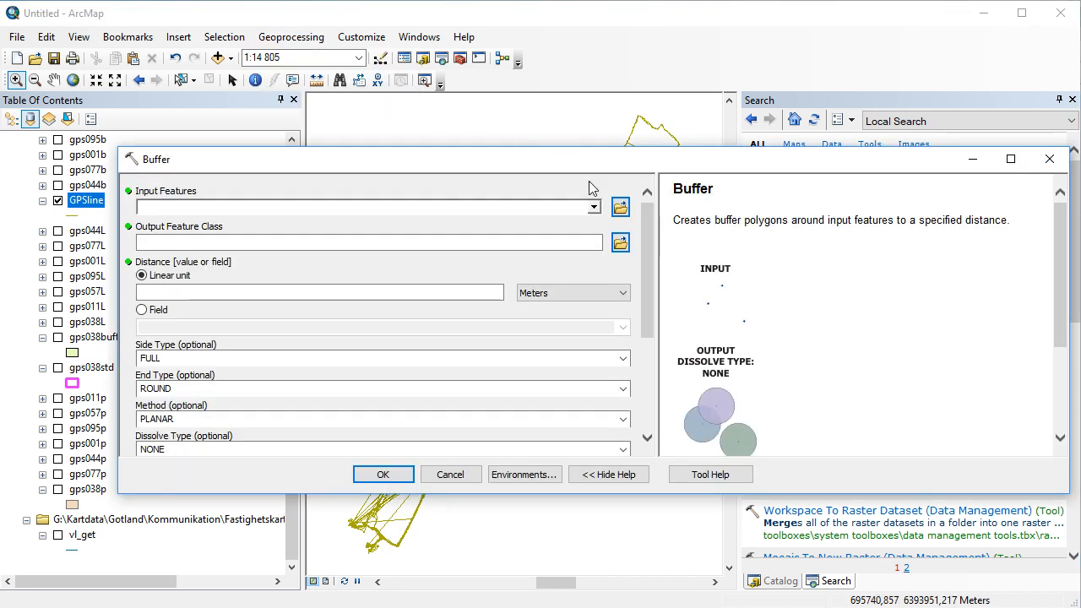
left_click(594, 207)
scroll(203, 253, "down", 4)
scroll(250, 299, "up", 2)
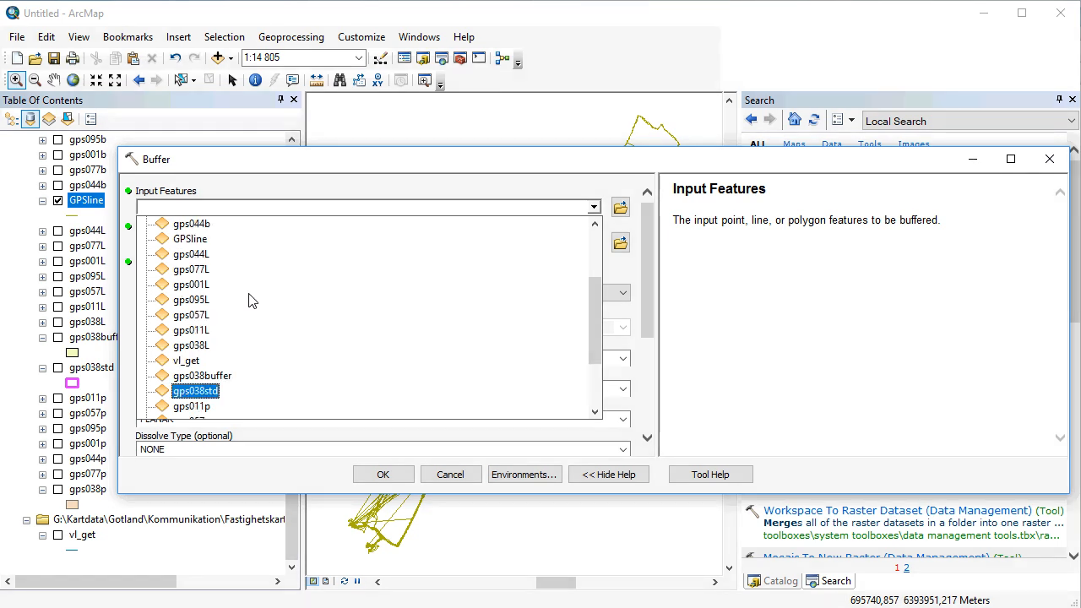
scroll(250, 300, "up", 3)
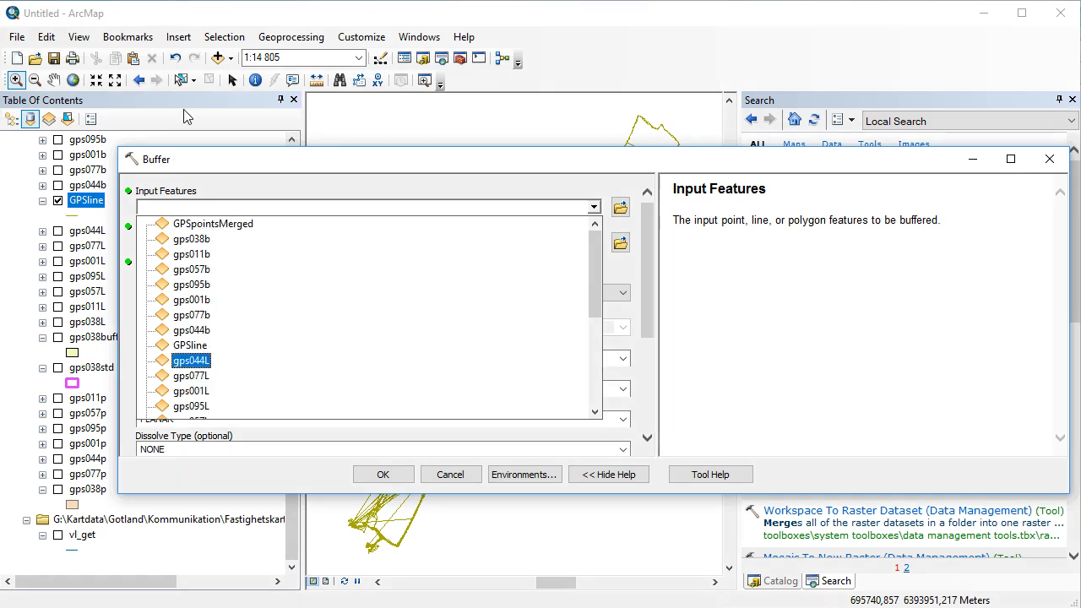
scroll(234, 375, "down", 2)
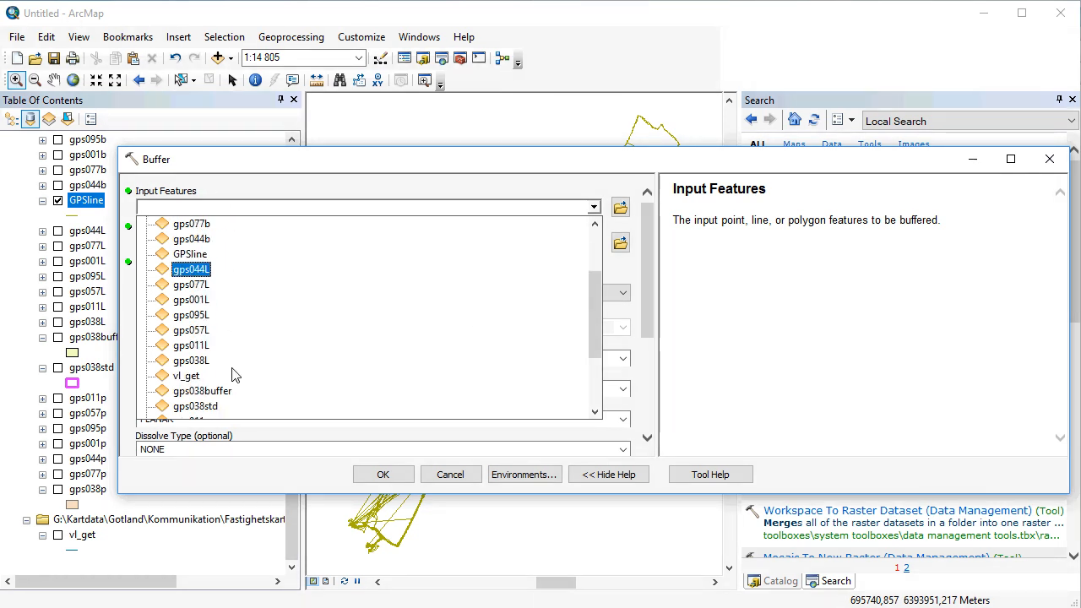
scroll(235, 376, "down", 2)
scroll(235, 375, "down", 1)
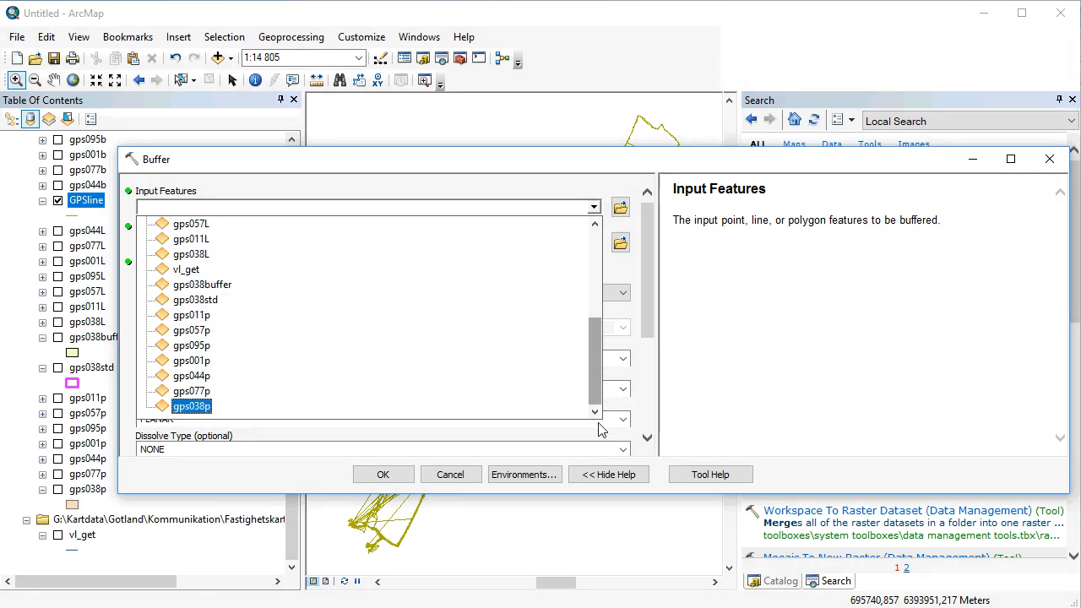
scroll(611, 308, "up", 2)
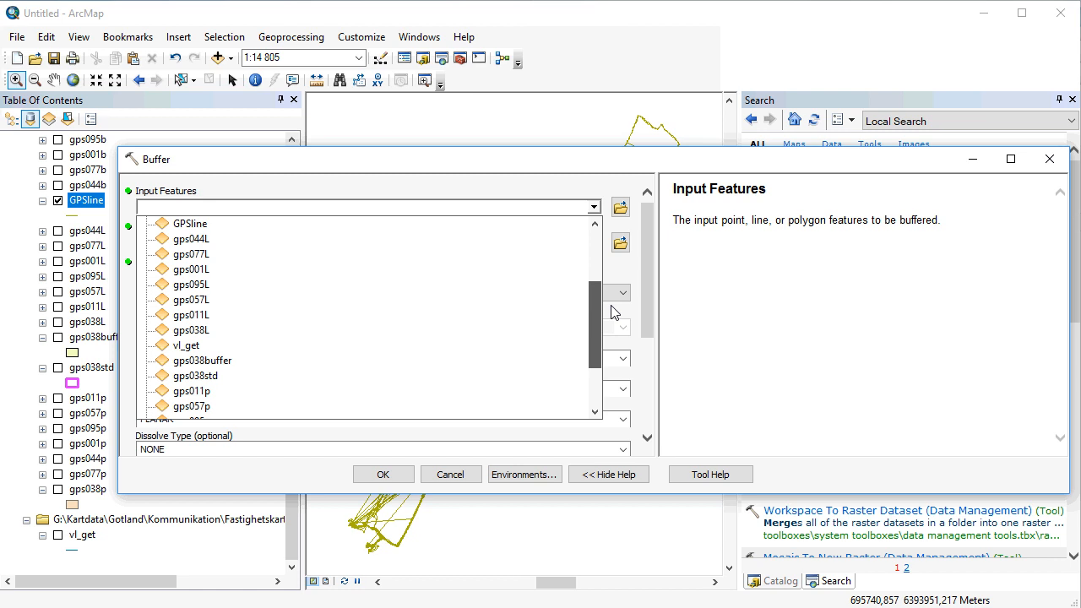
scroll(611, 292, "up", 2)
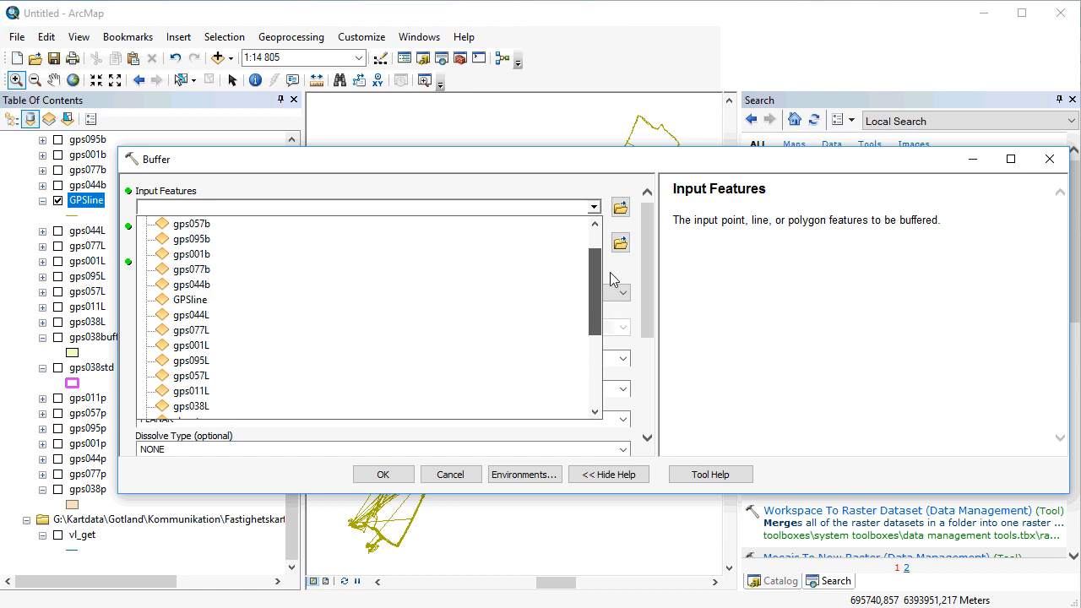
left_click(195, 298)
- Set the buffer distance to 15 meters and run the tool with dissolve type NONE and the default output
left_click(473, 293)
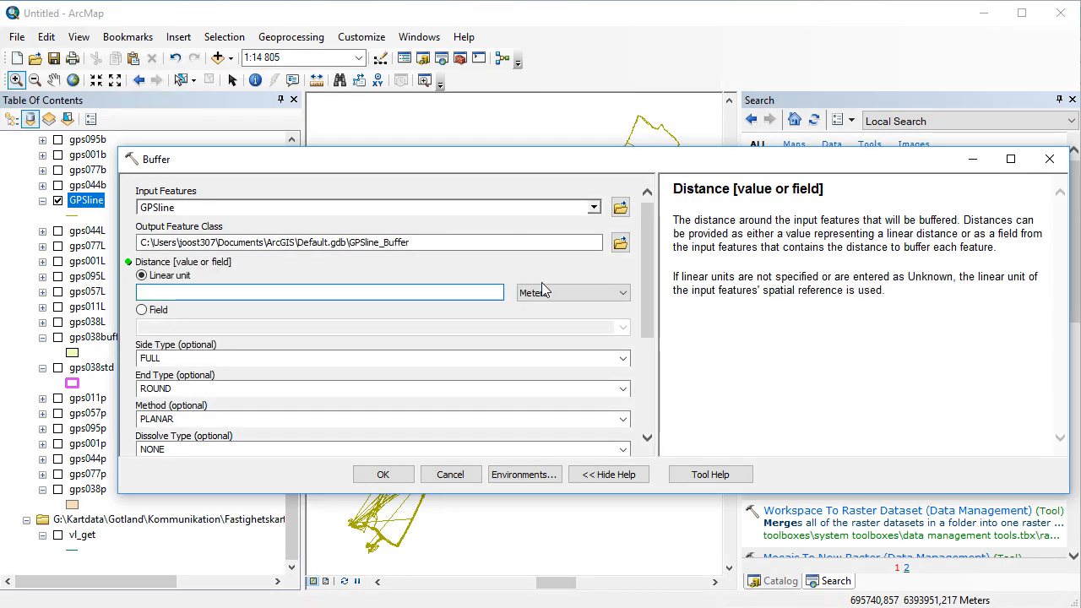
type("15")
left_click_drag(647, 300, 646, 386)
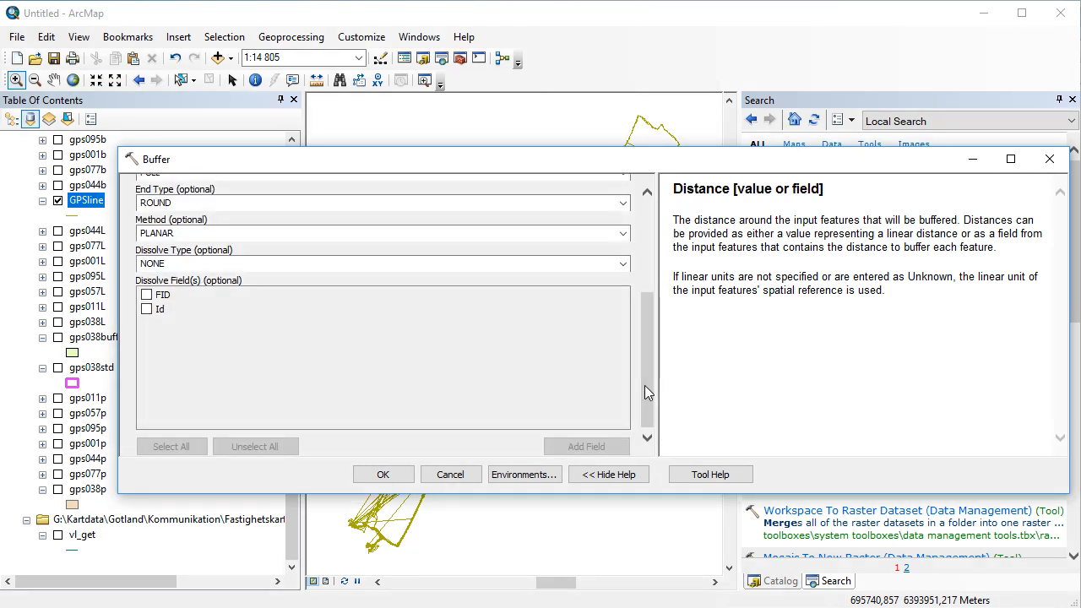
left_click(391, 474)
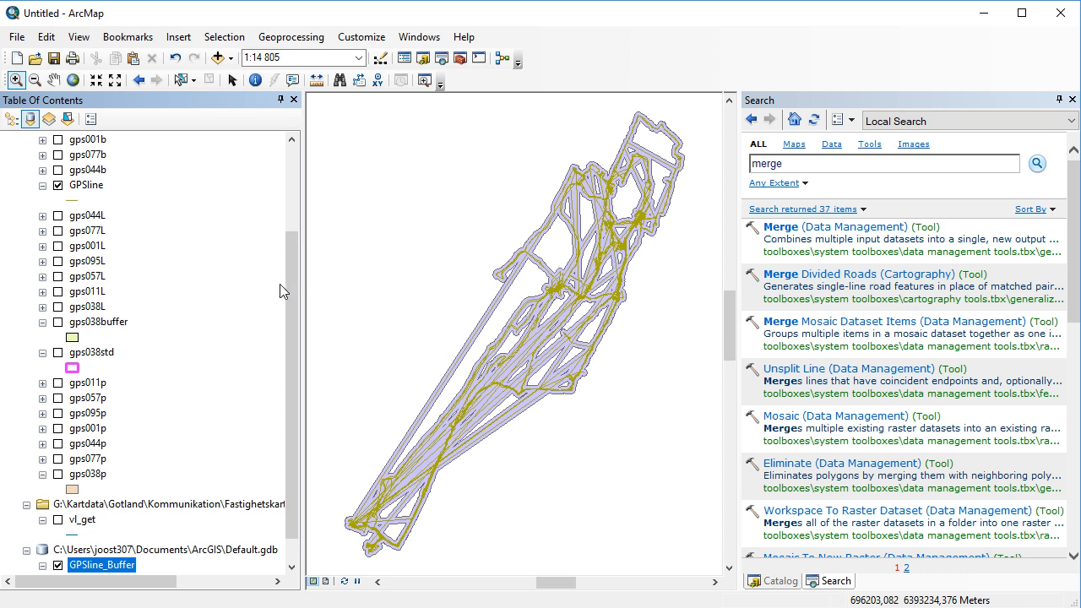
- Examine the GPSline buffer up close and as a whole on the map, and review the layer list
left_click(16, 80)
left_click_drag(522, 233, 625, 365)
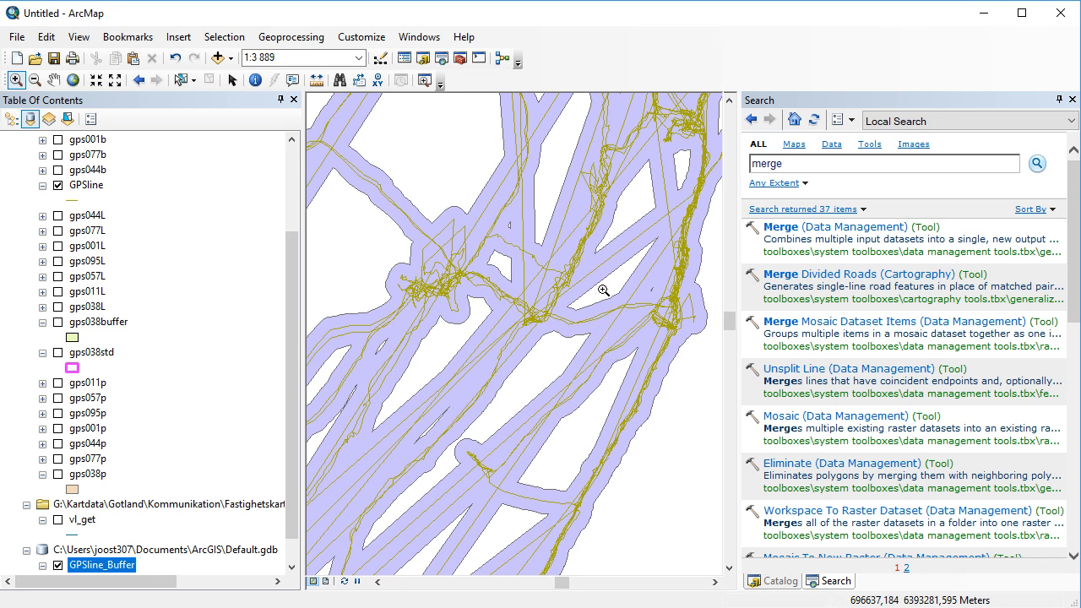
scroll(507, 300, "up", 4)
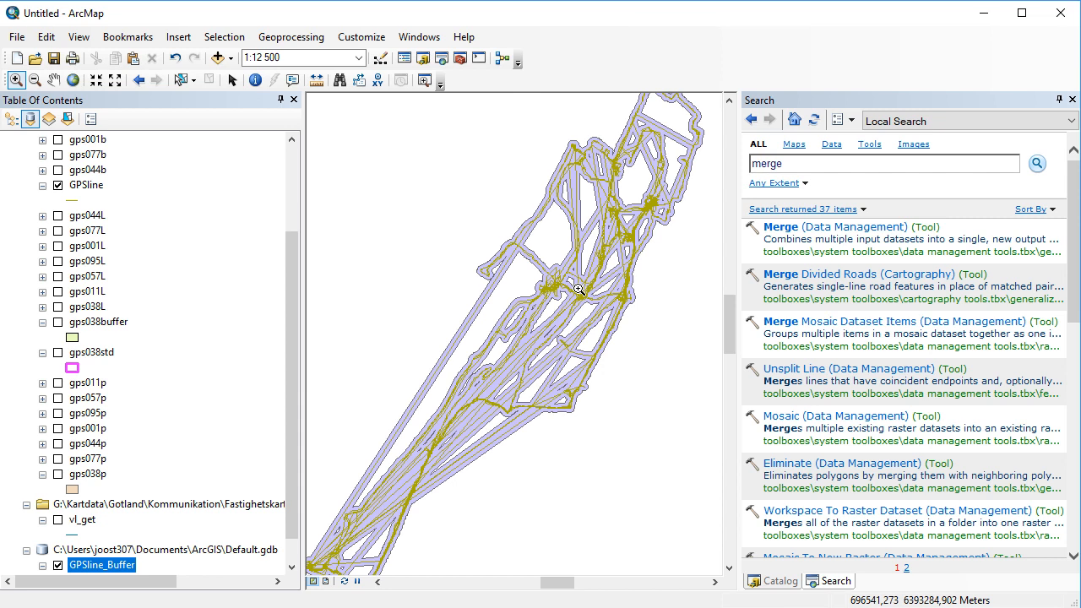
scroll(574, 300, "up", 2)
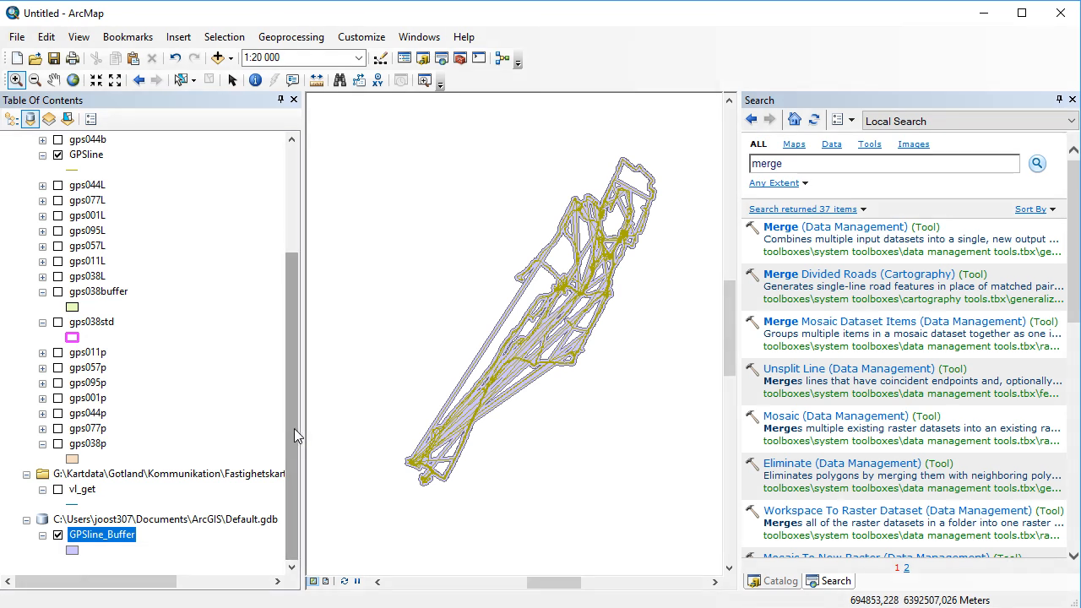
left_click_drag(293, 450, 310, 271)
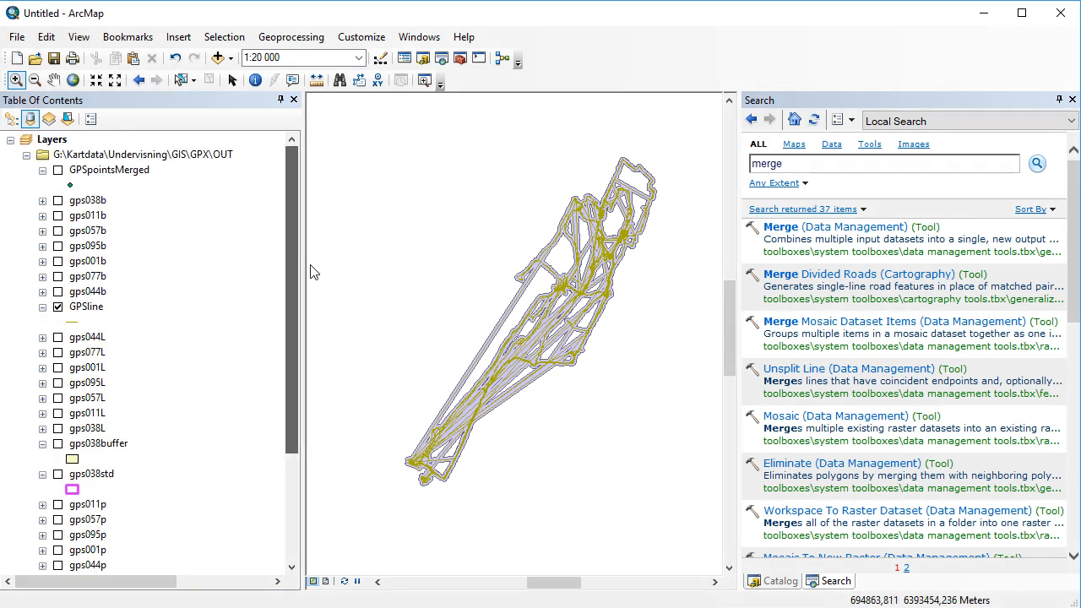
left_click_drag(292, 365, 301, 287)
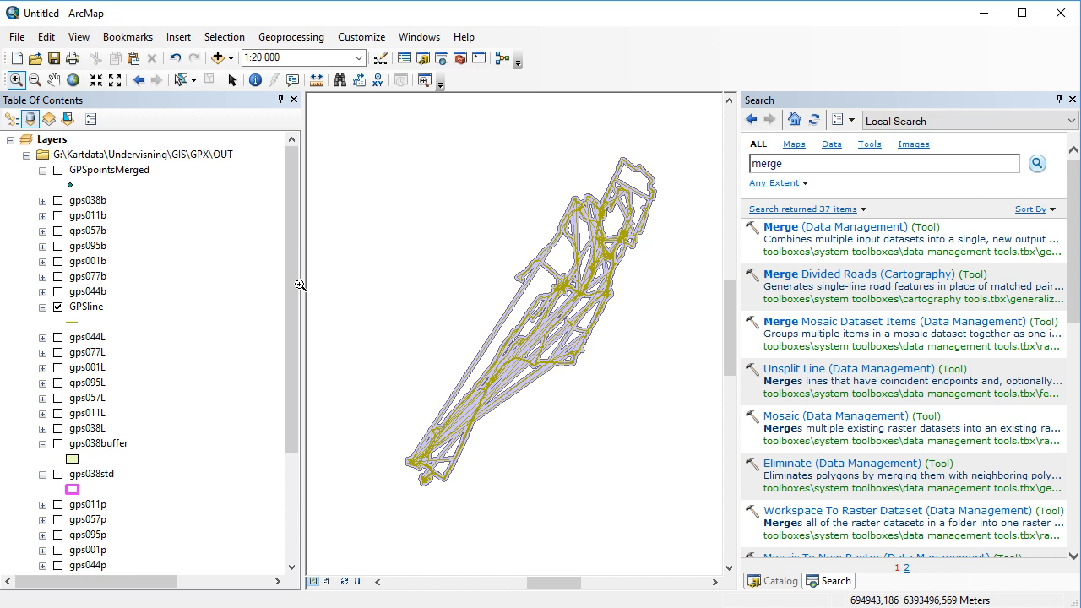